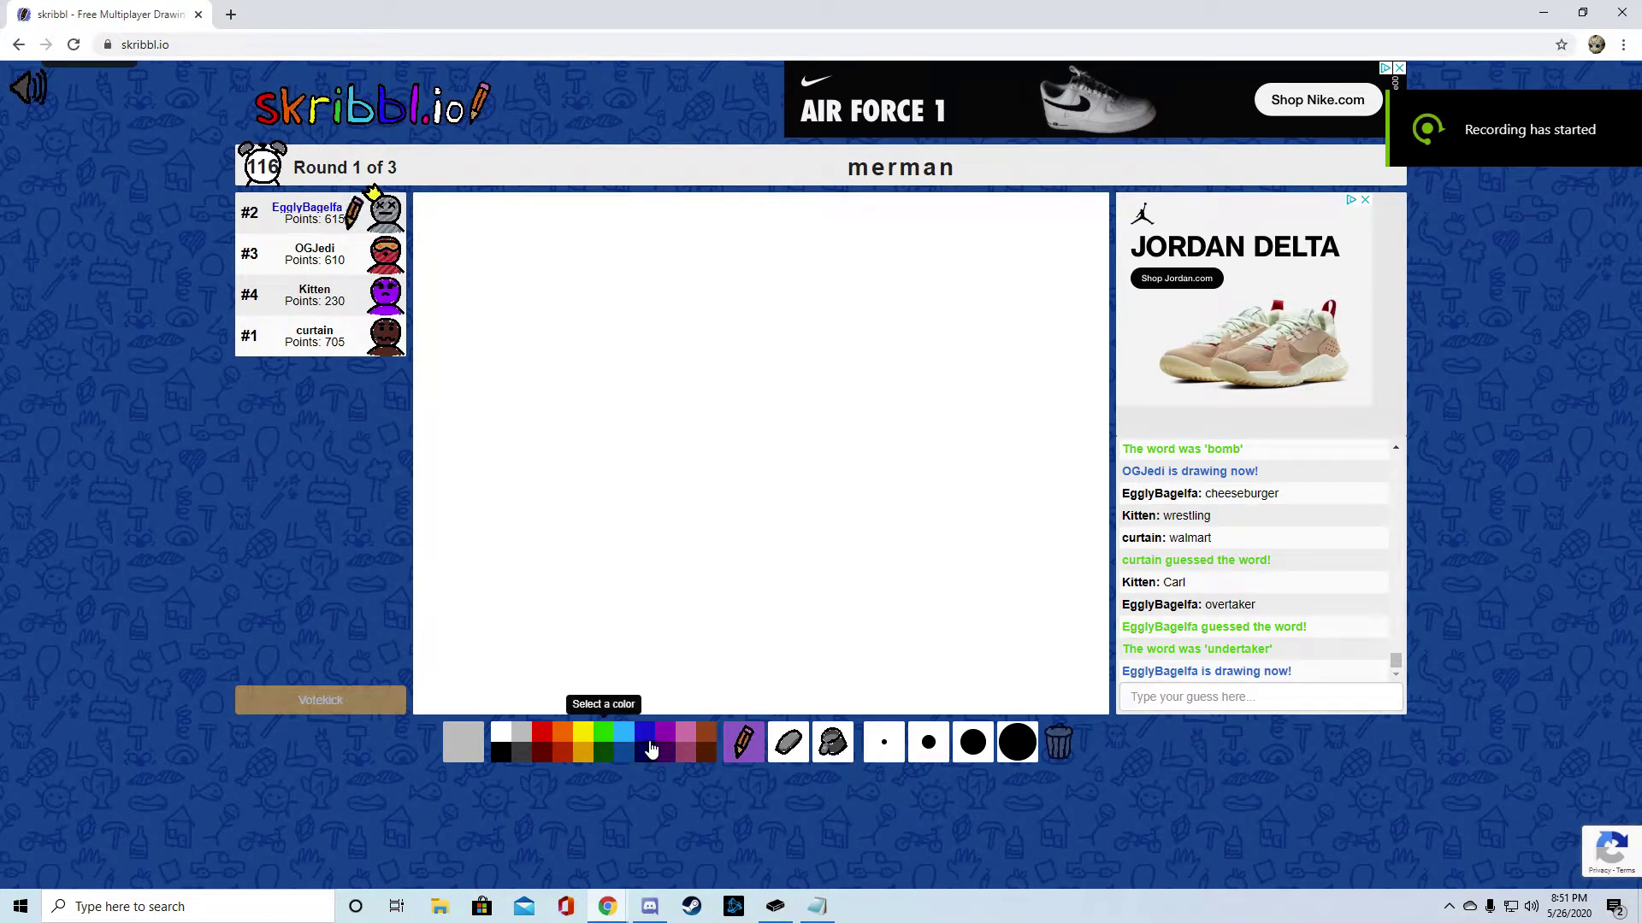
Draw light-blue wavy sea lines and a dark grey rock outline
left_click(625, 735)
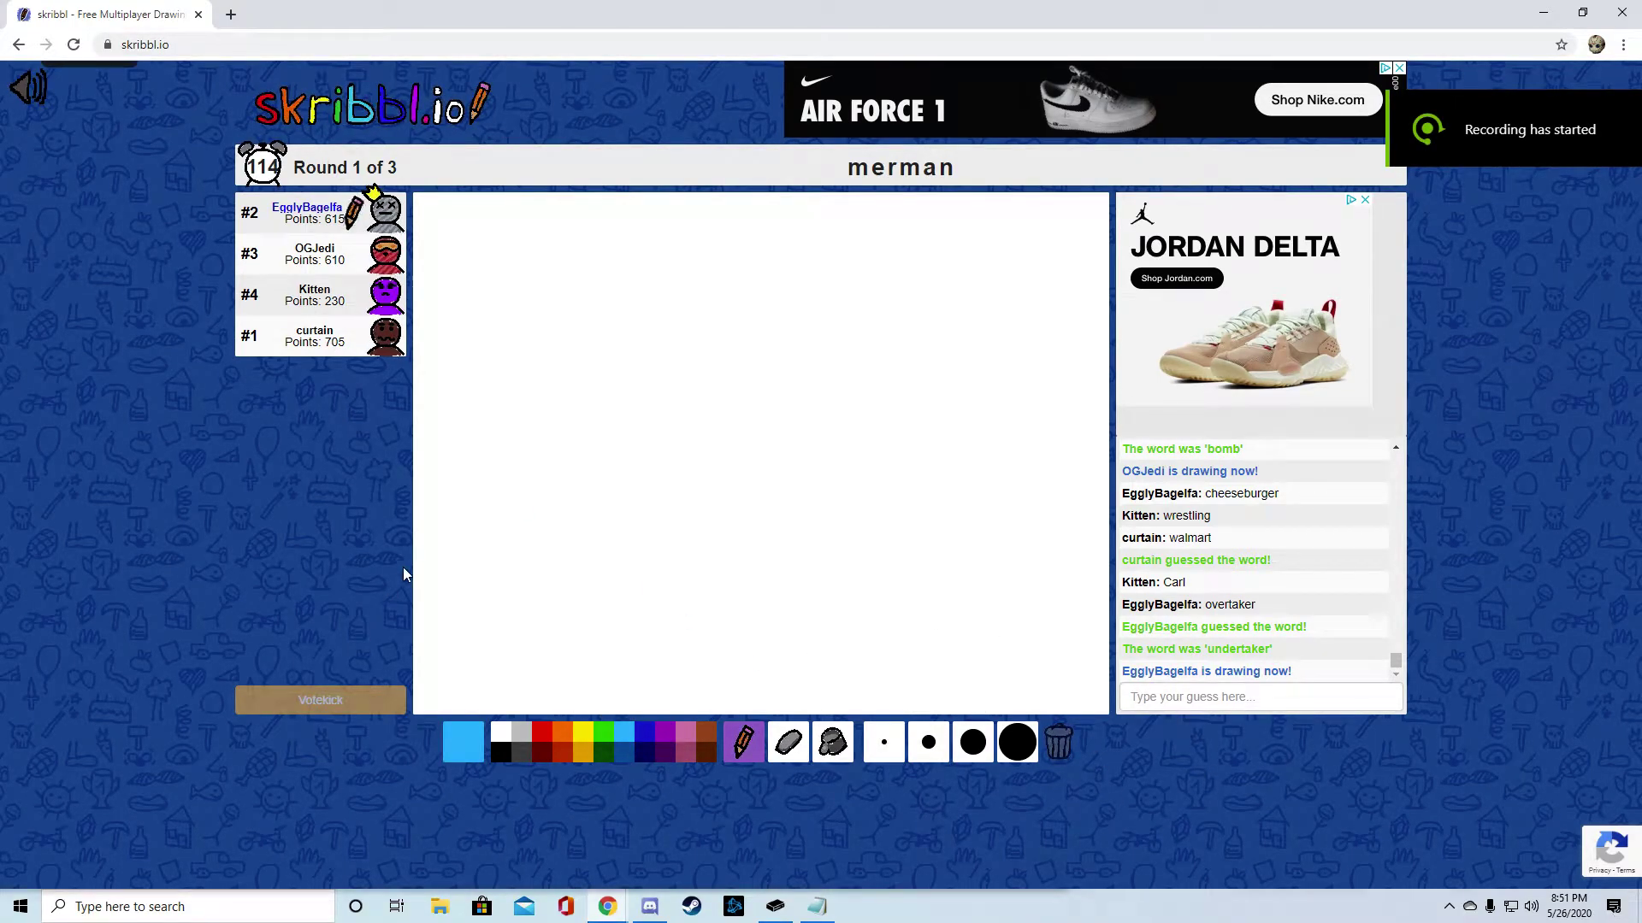
mouse_move(403, 572)
left_mouse_down()
mouse_move(1116, 583)
mouse_move(383, 622)
mouse_move(465, 652)
mouse_move(770, 676)
mouse_move(1114, 641)
left_mouse_up()
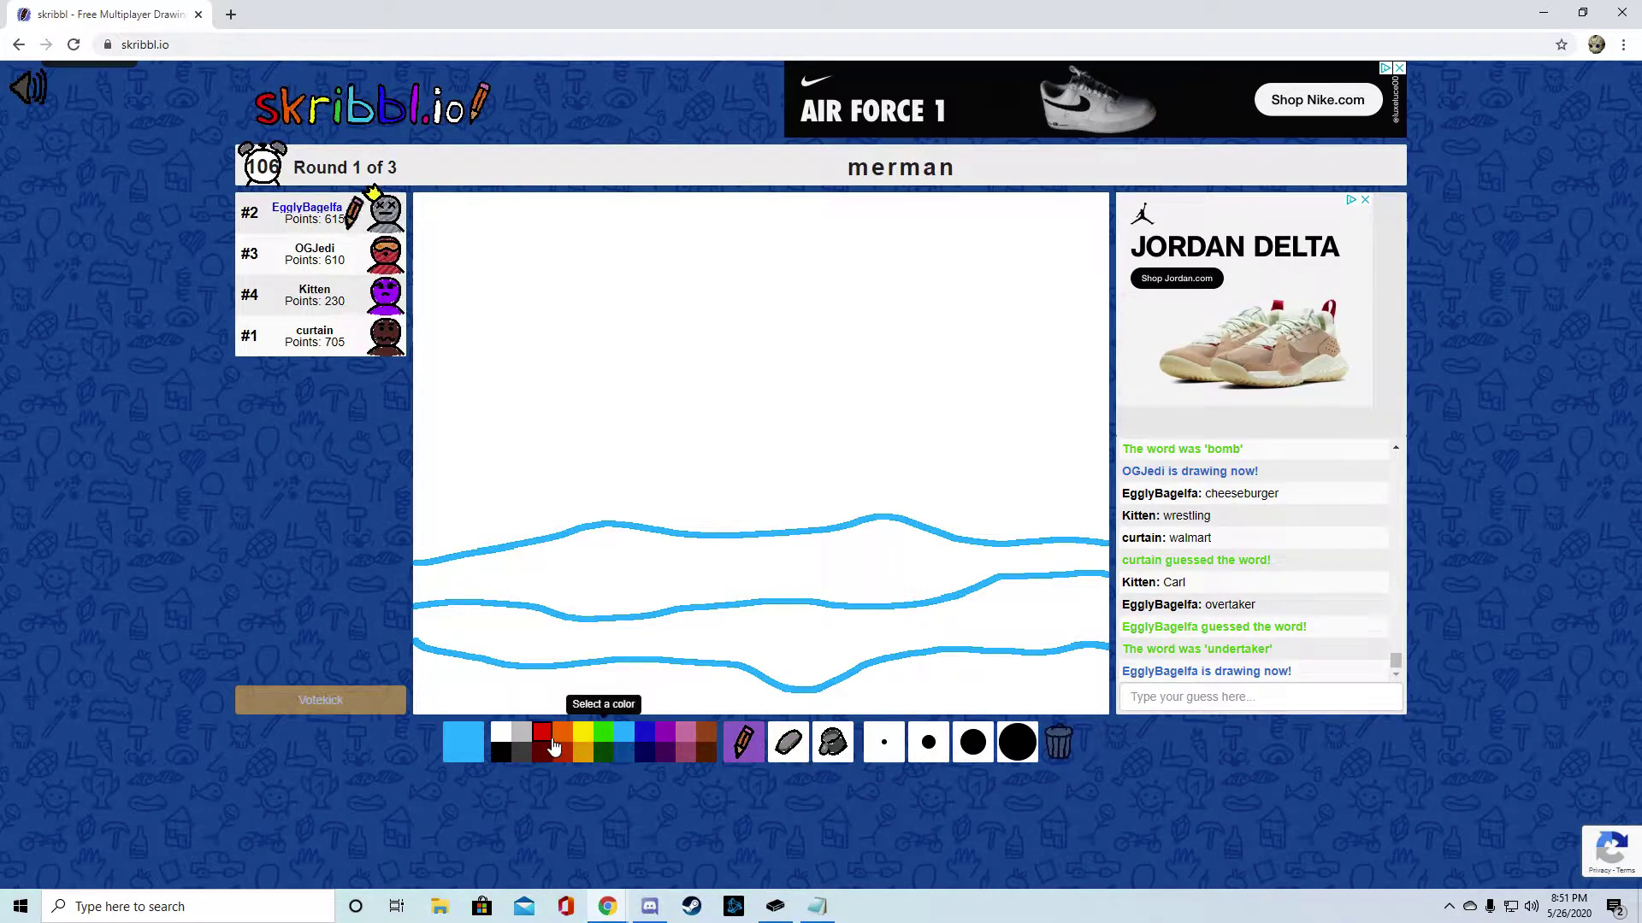
left_click(522, 754)
mouse_move(796, 531)
left_mouse_down()
mouse_move(909, 410)
mouse_move(1012, 411)
mouse_move(1100, 448)
mouse_move(1107, 527)
left_mouse_up()
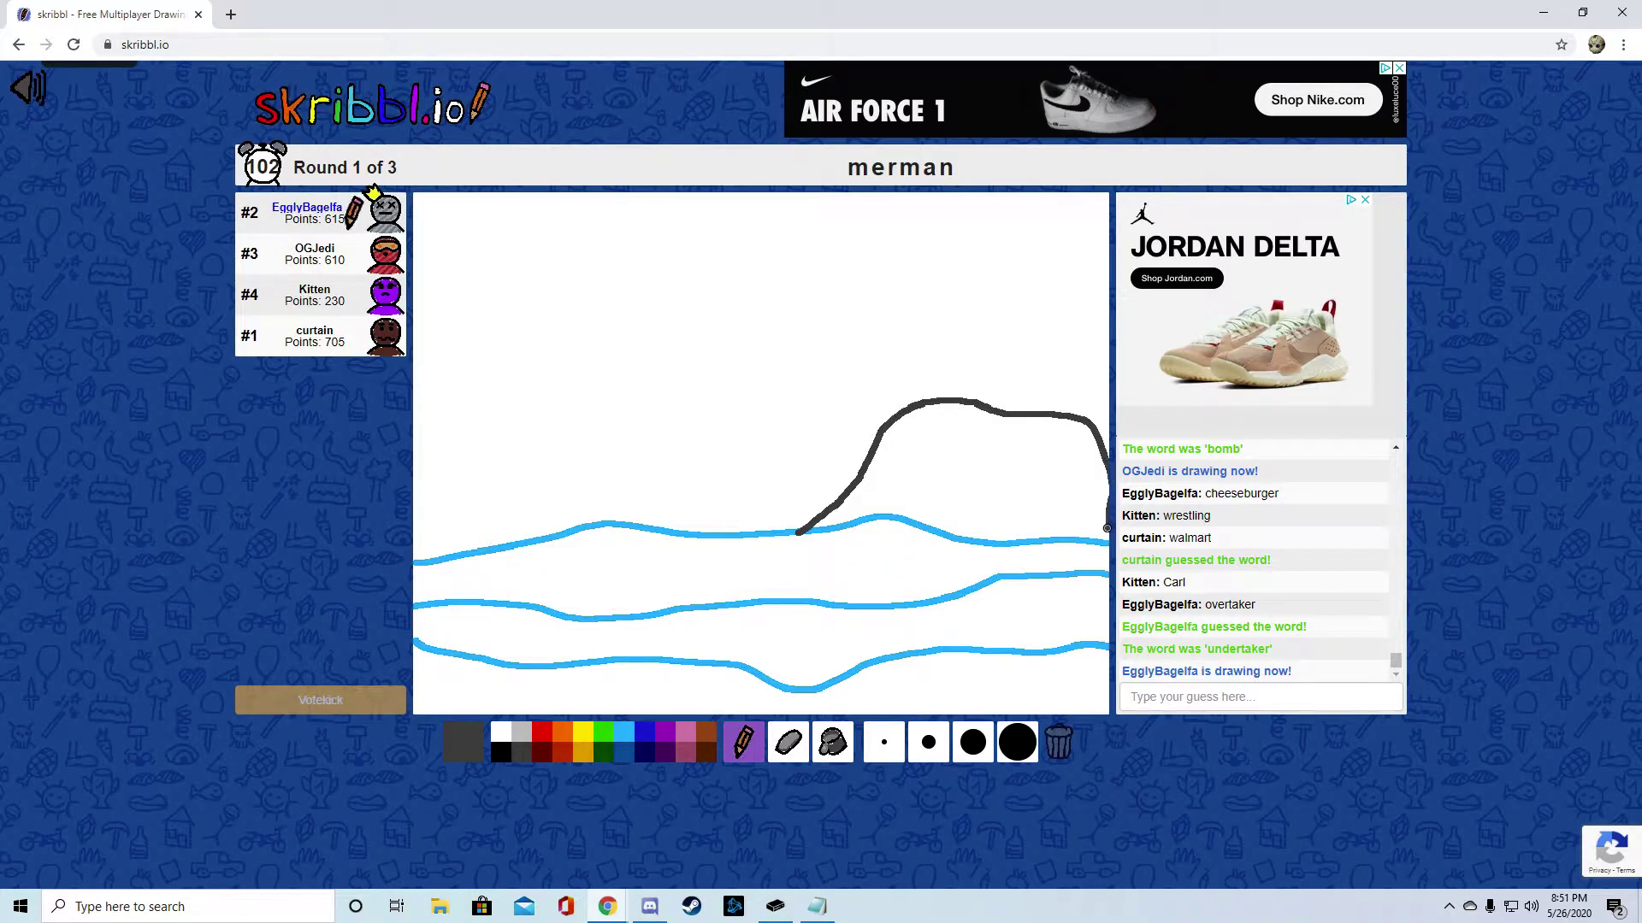
Draw both sides of a green tail and fill it solid green
left_click(604, 732)
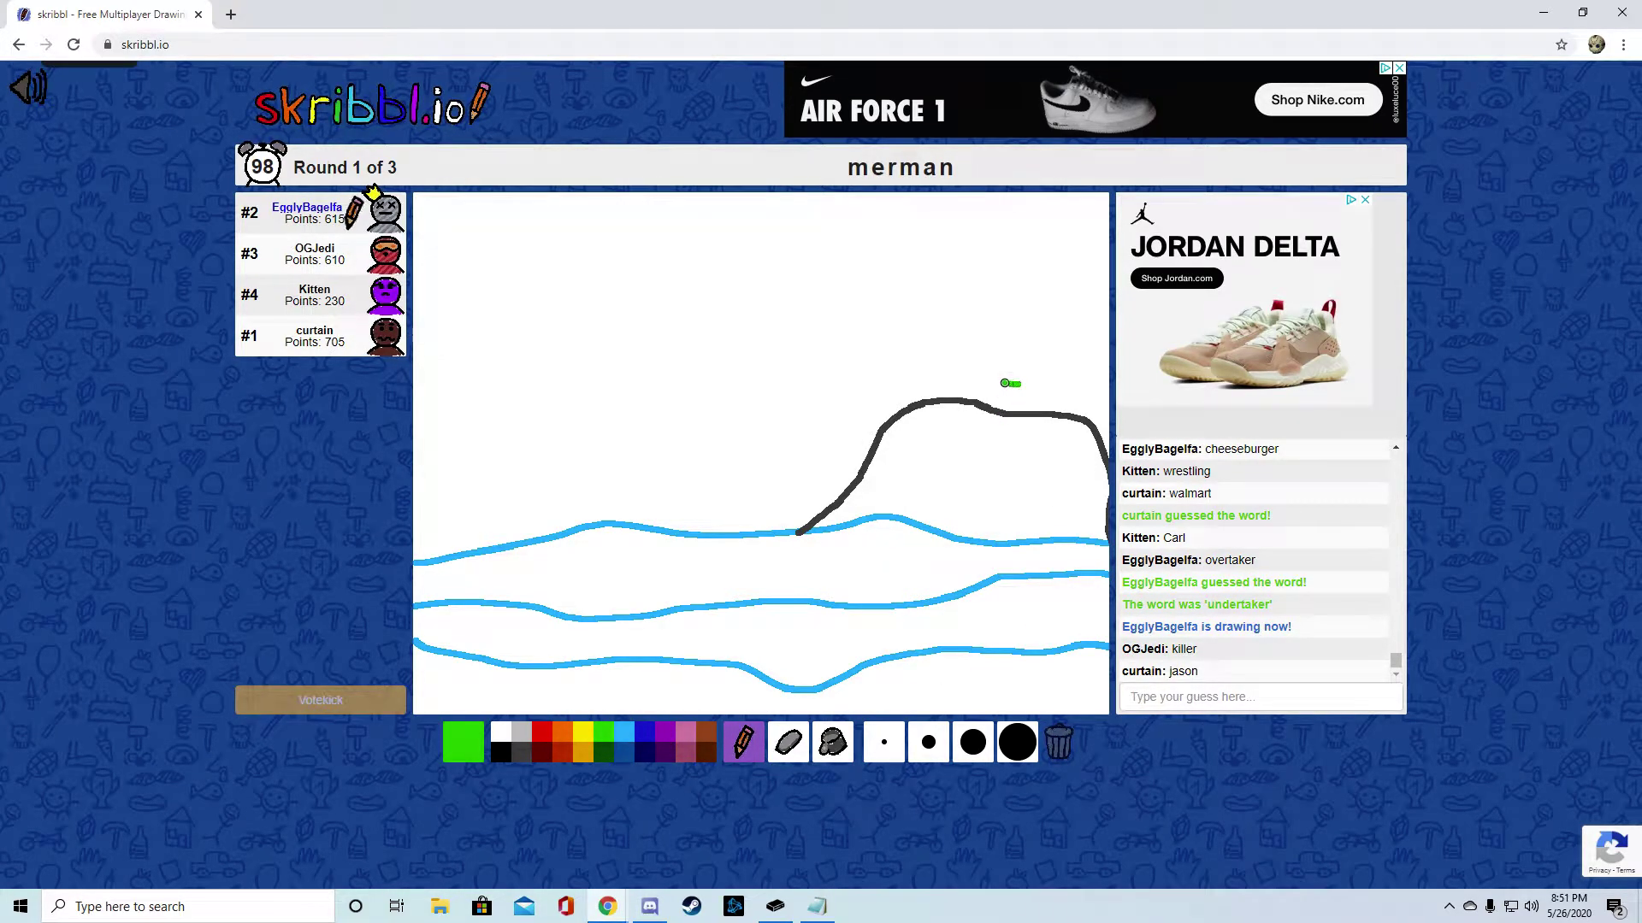
mouse_move(982, 383)
left_mouse_down()
mouse_move(981, 486)
mouse_move(960, 512)
left_mouse_up()
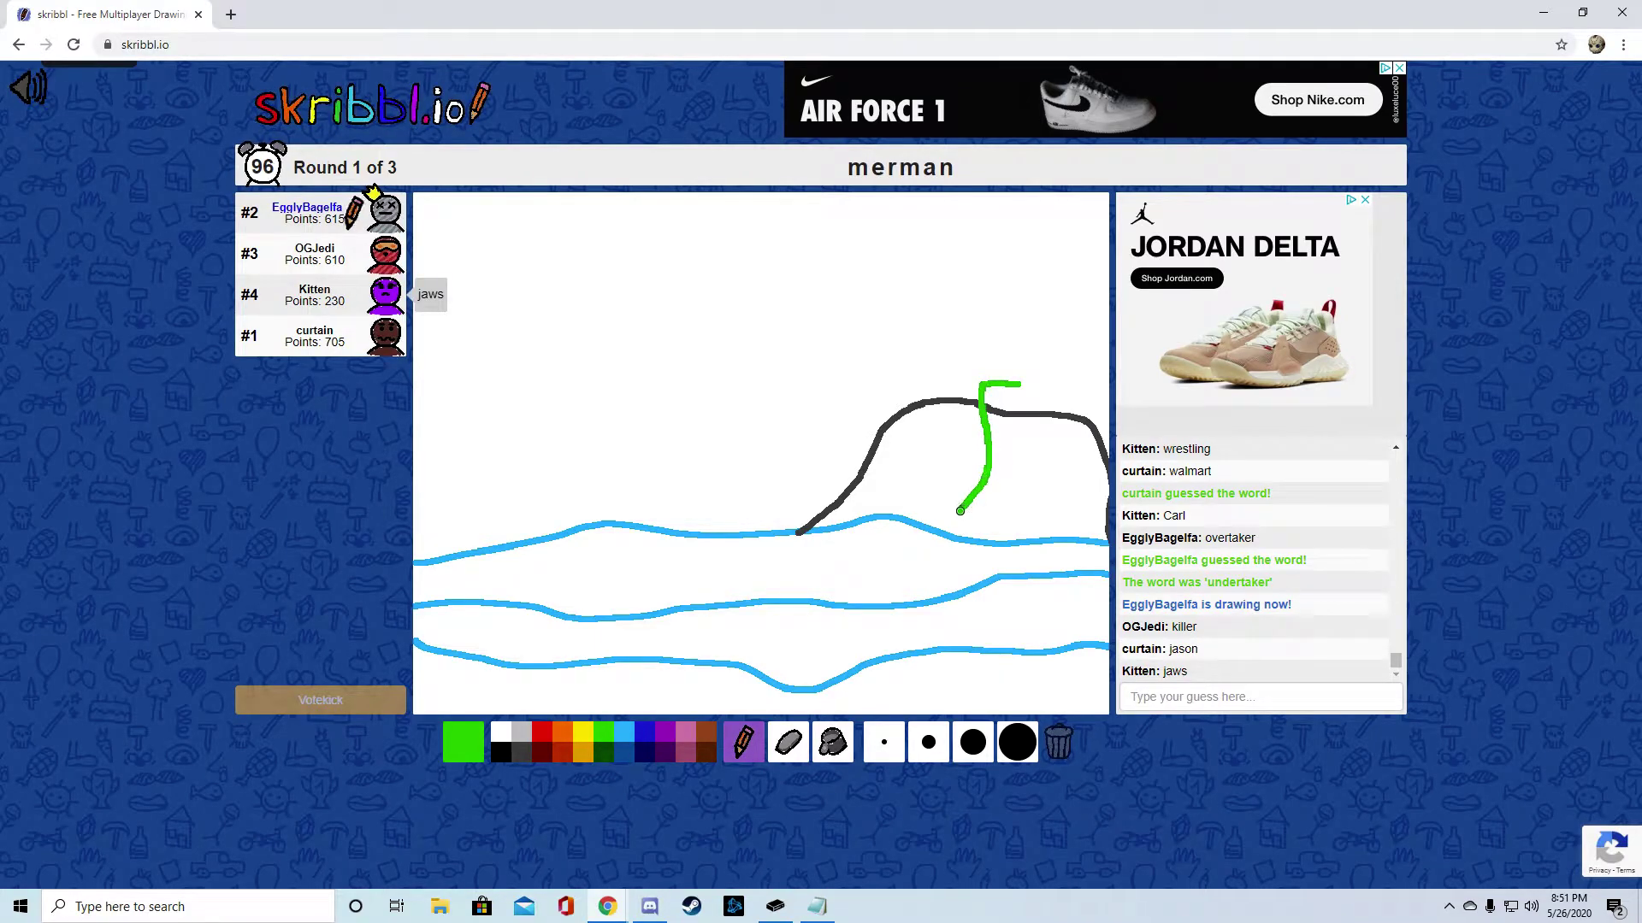
mouse_move(1022, 384)
left_mouse_down()
mouse_move(1032, 530)
mouse_move(998, 503)
mouse_move(973, 516)
left_mouse_up()
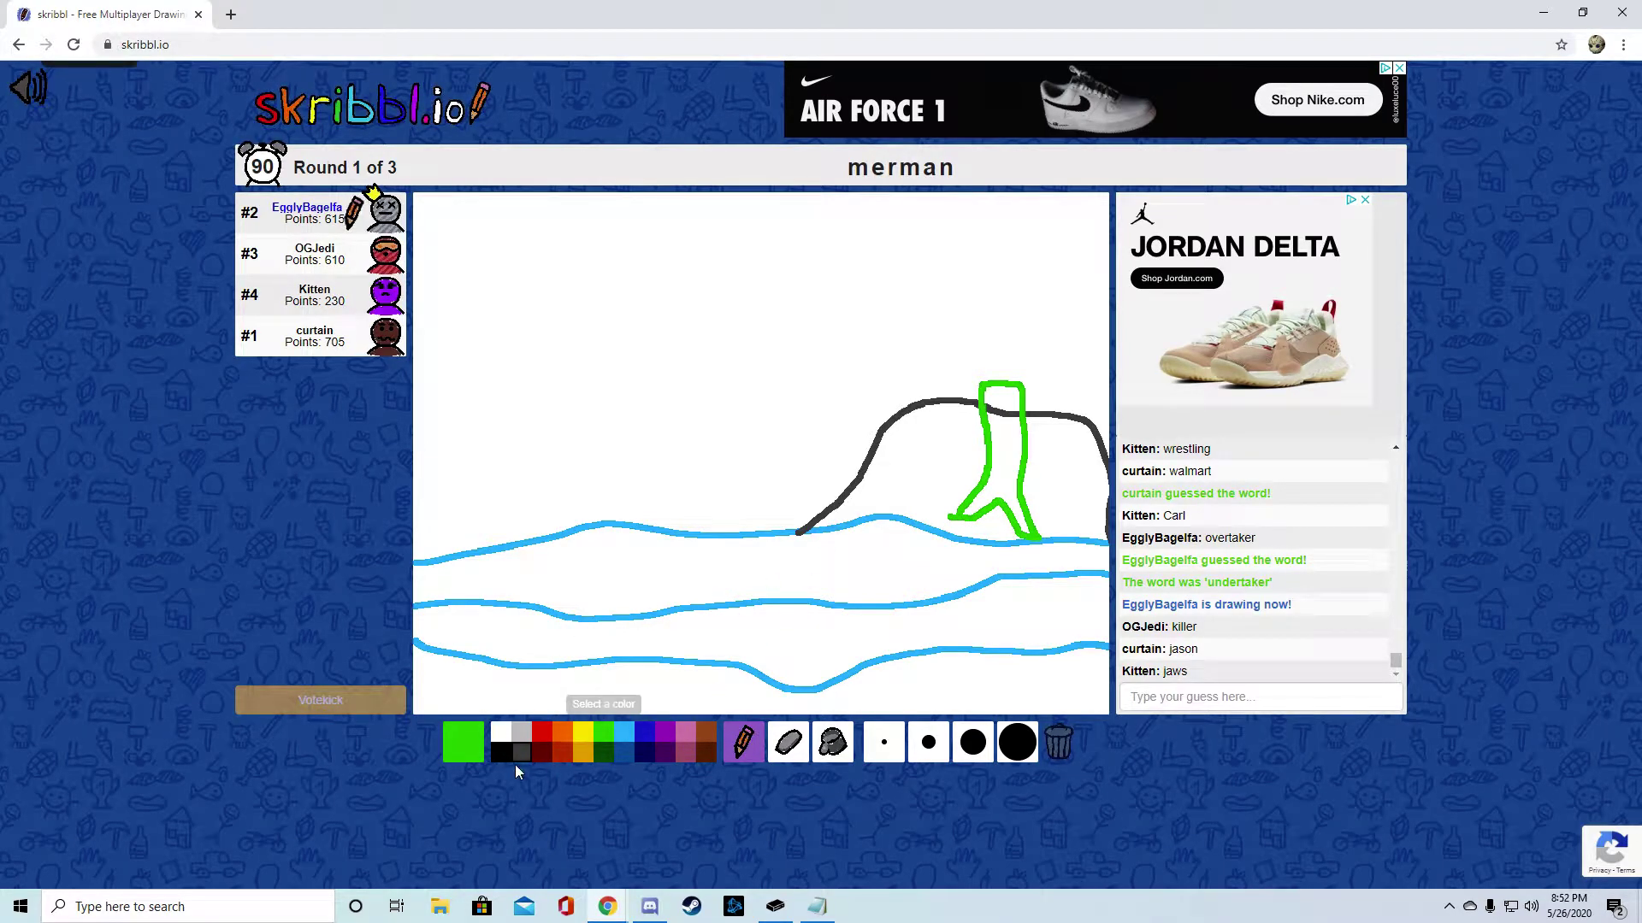
key("f")
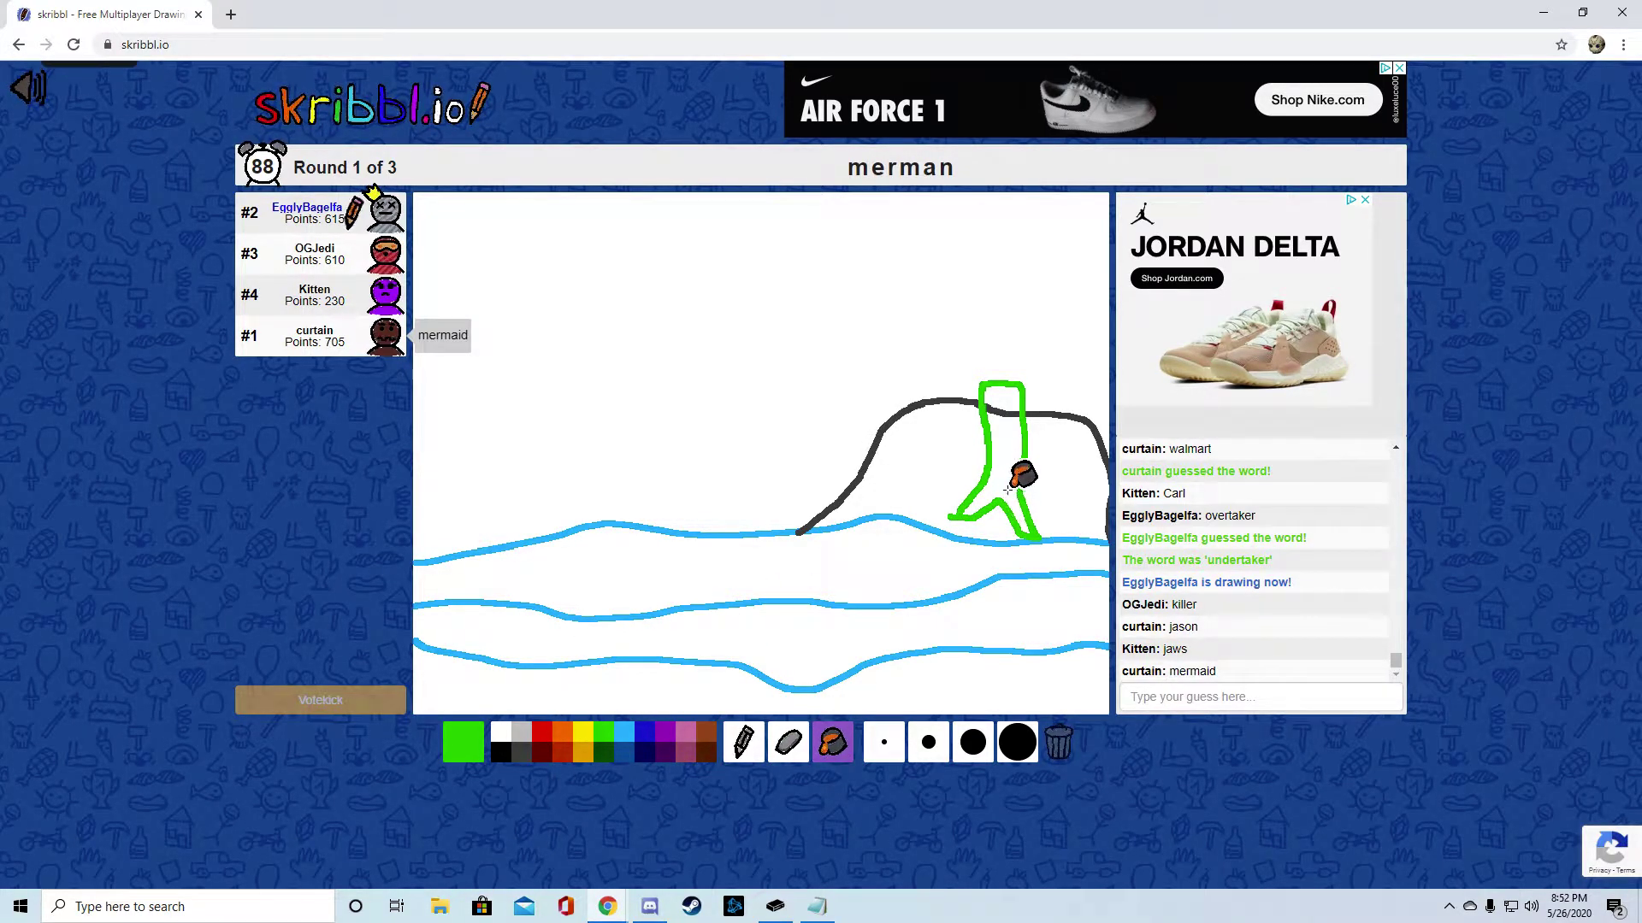
left_click(1016, 442)
left_click(1011, 394)
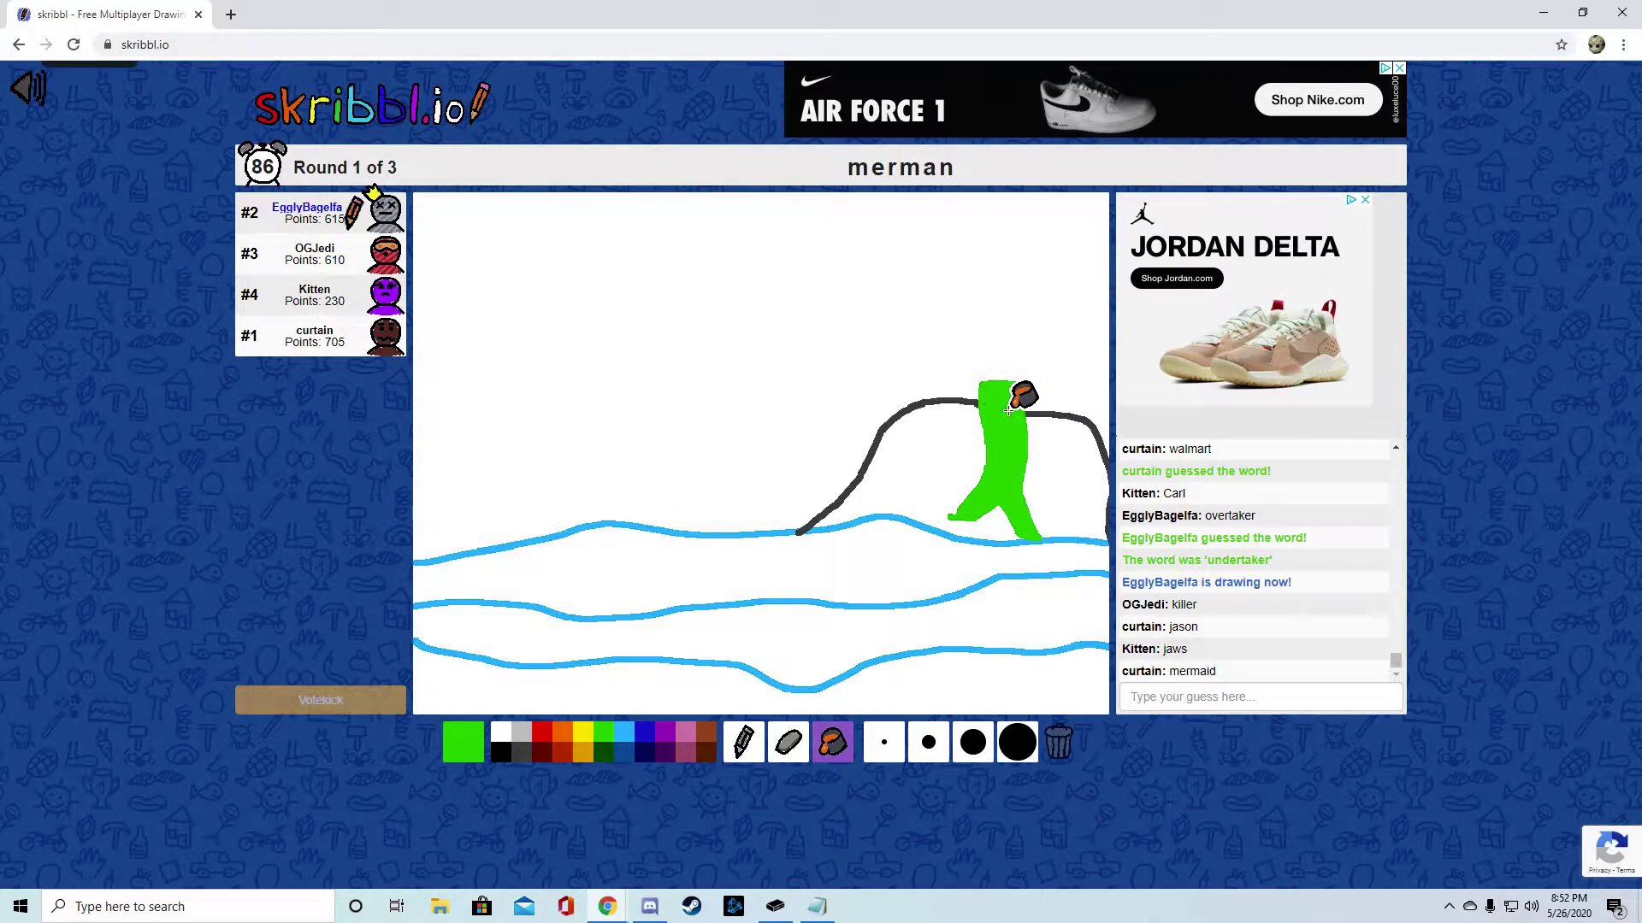
left_click(686, 732)
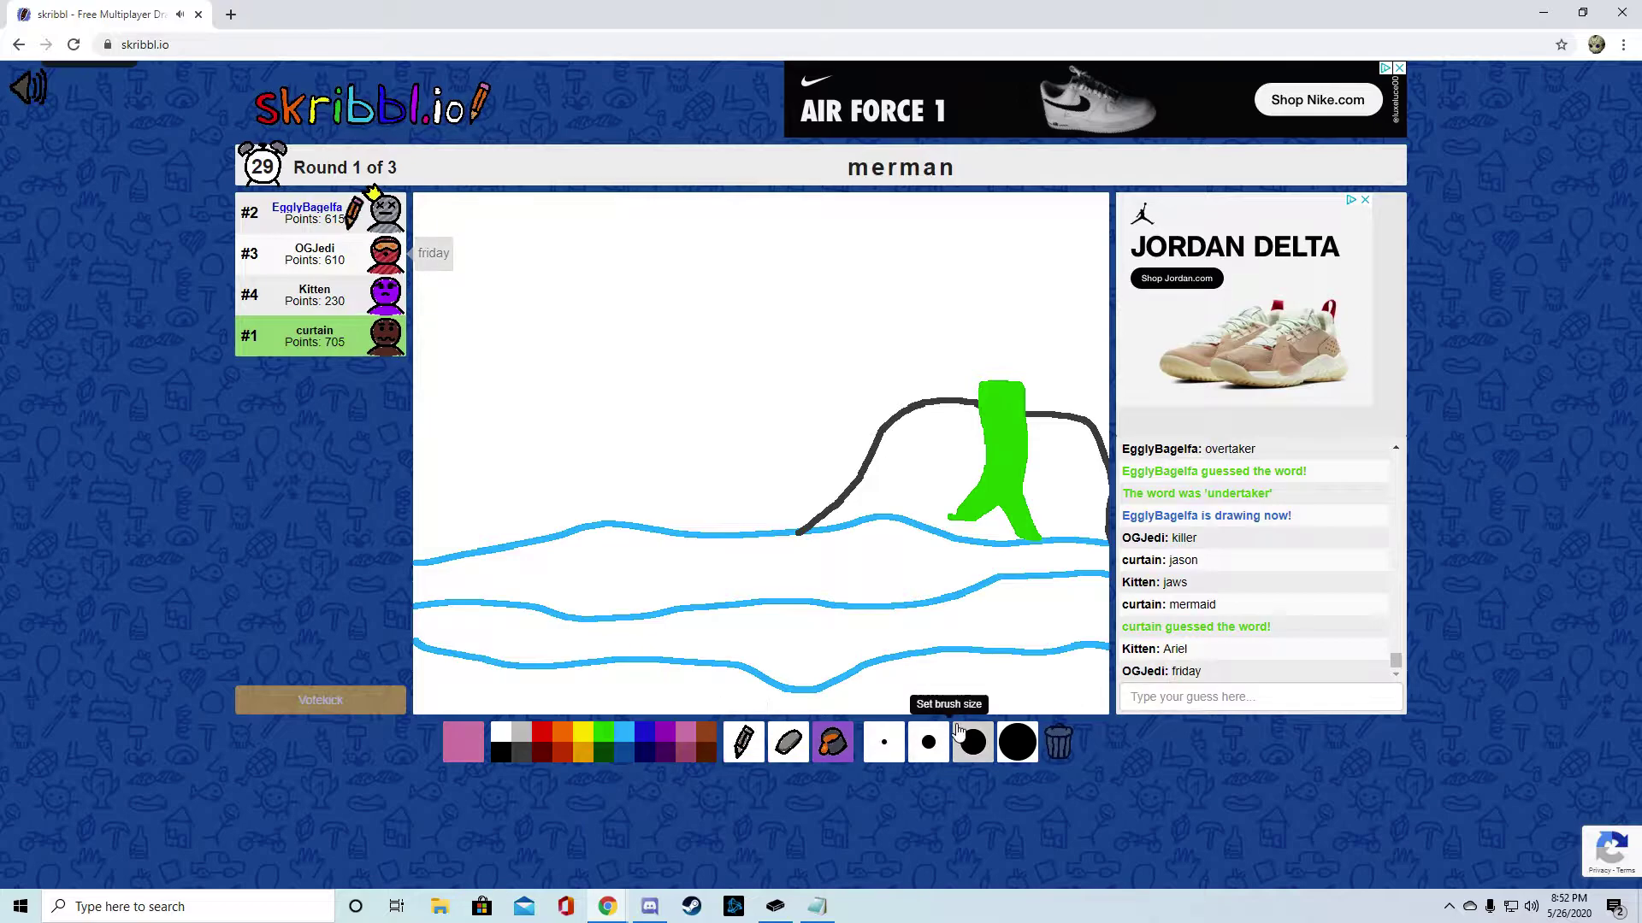
left_click(746, 742)
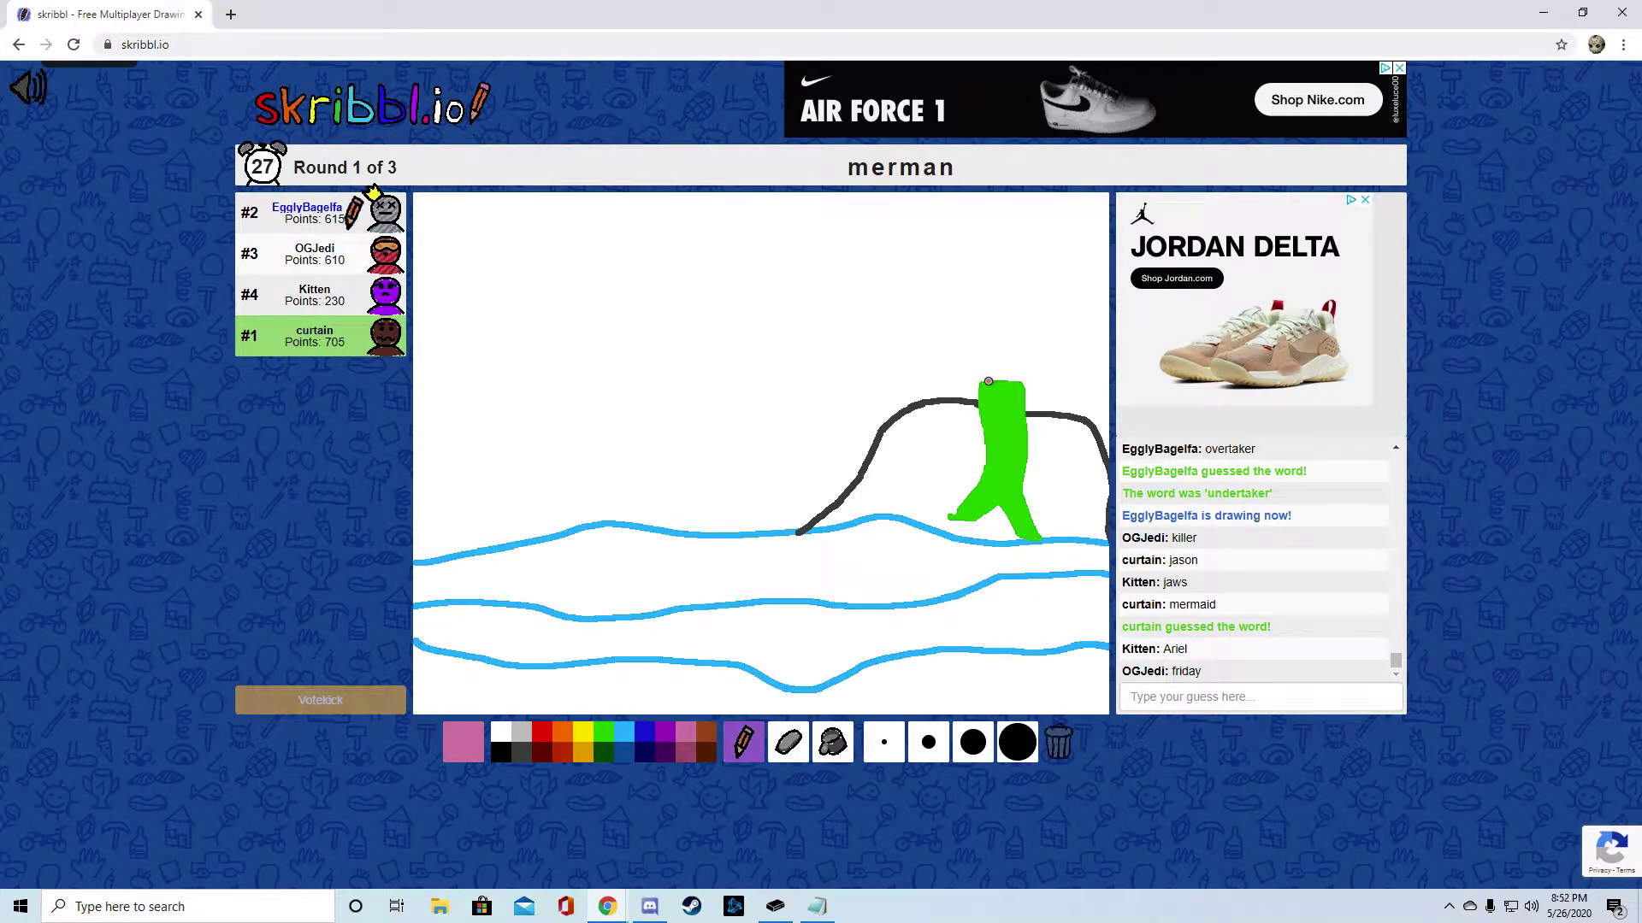
Outline a pink arm and torso above the tail
left_click_drag(981, 380, 908, 296)
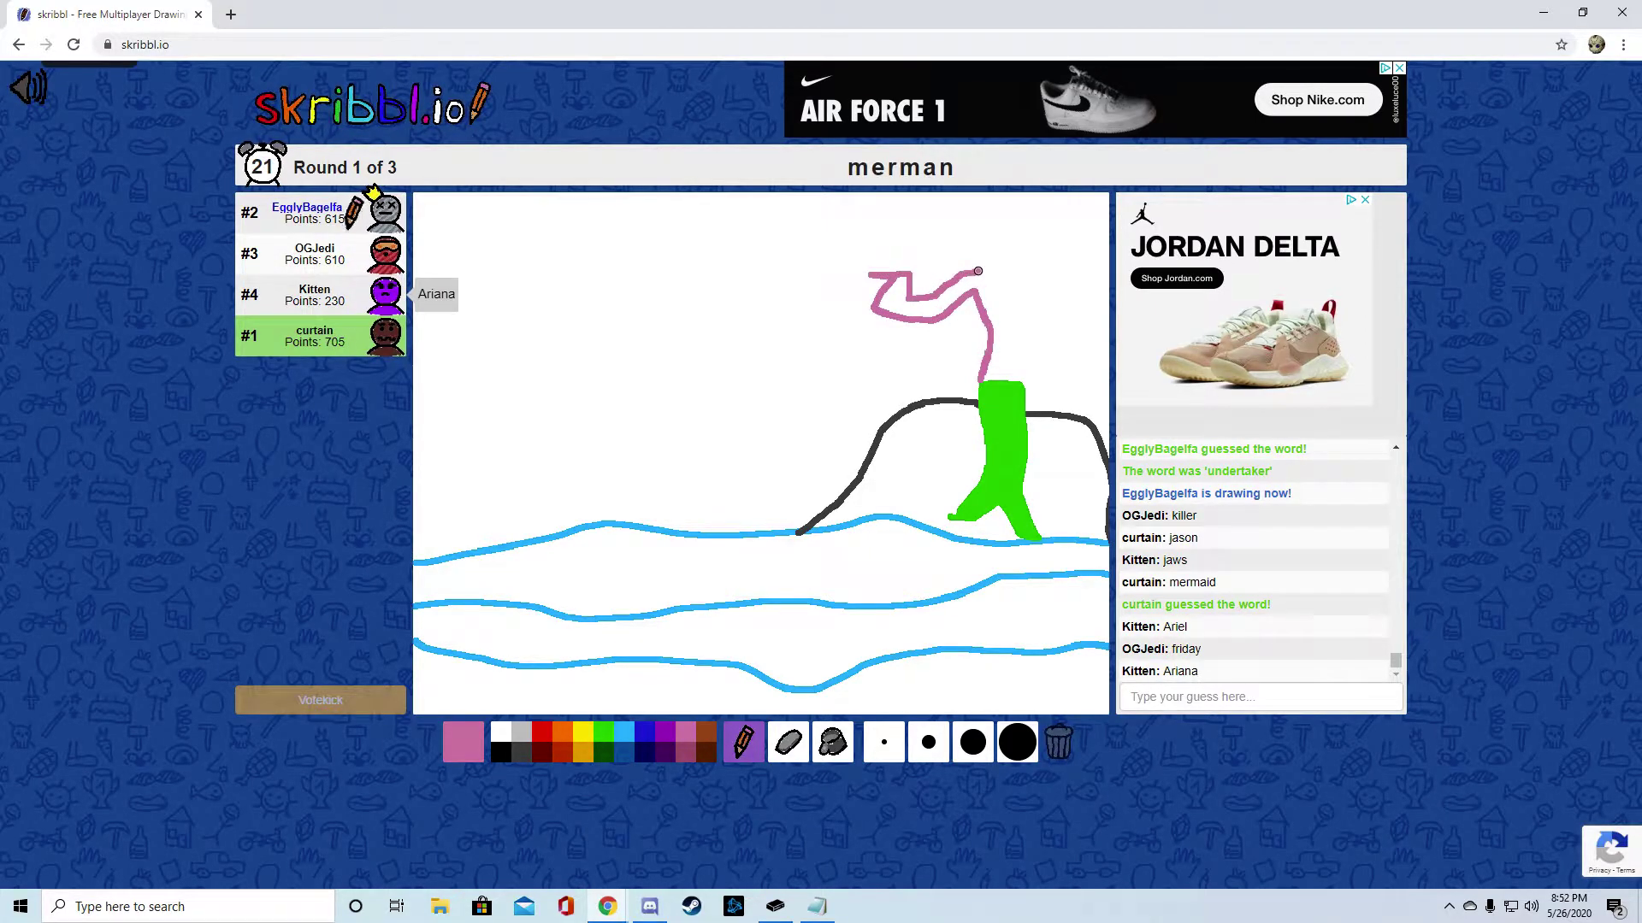
left_click_drag(908, 297, 982, 273)
mouse_move(1012, 383)
left_mouse_down()
mouse_move(1008, 290)
mouse_move(1064, 297)
mouse_move(1045, 267)
mouse_move(977, 257)
mouse_move(999, 228)
mouse_move(1019, 252)
mouse_move(1009, 301)
left_mouse_up()
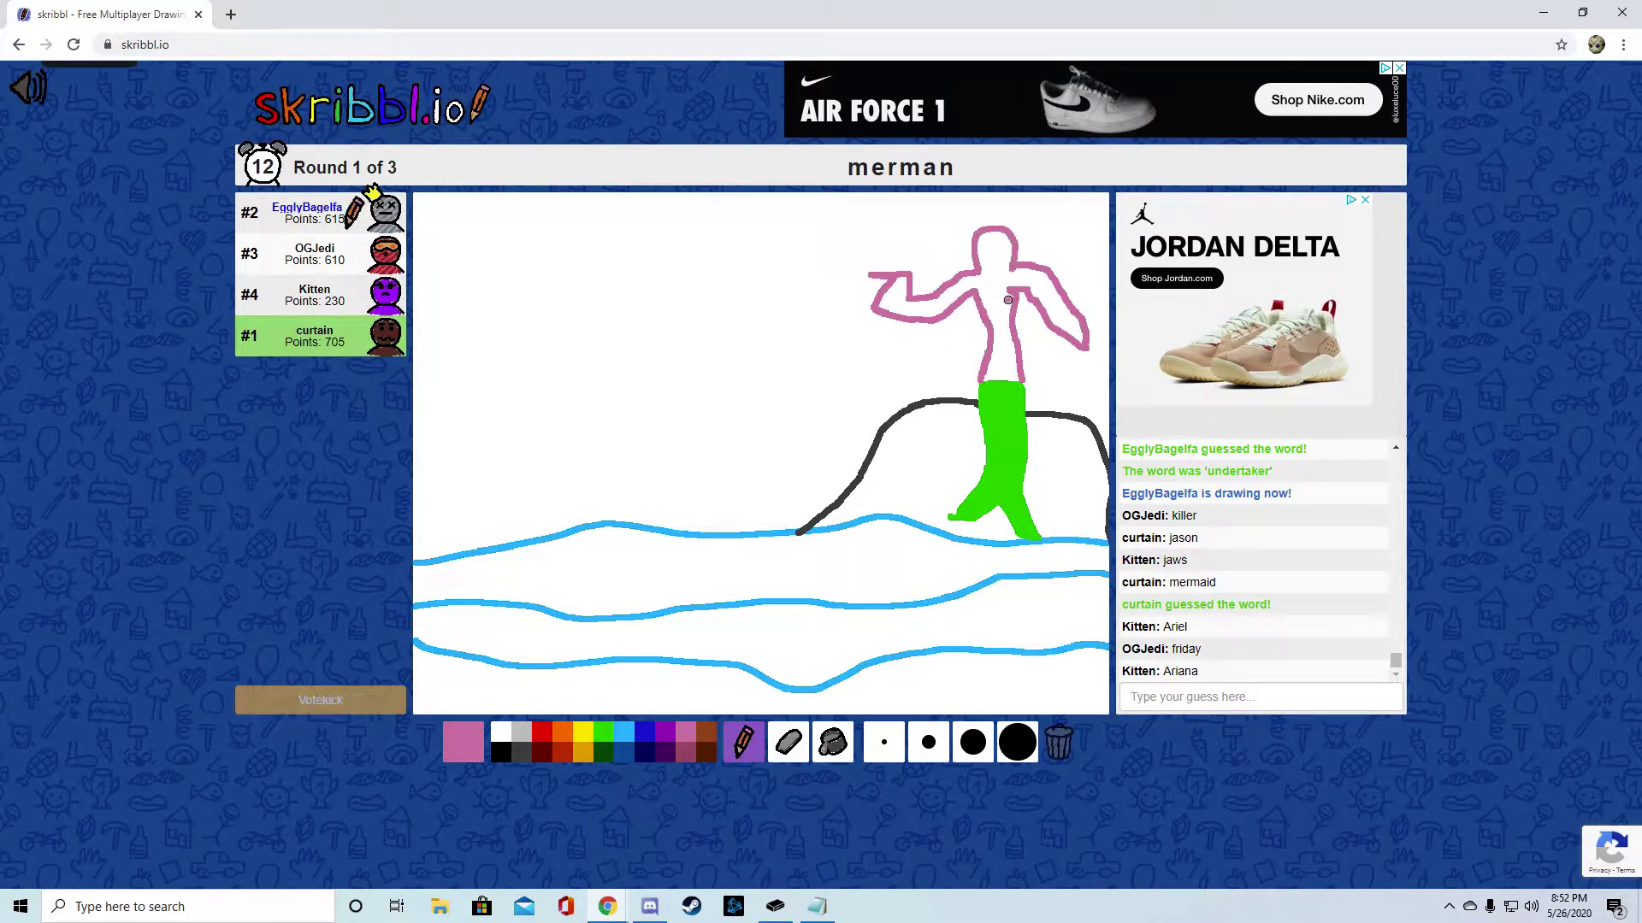
Scribble yellow hair on the head with a thicker brush
left_click(583, 731)
left_click(972, 742)
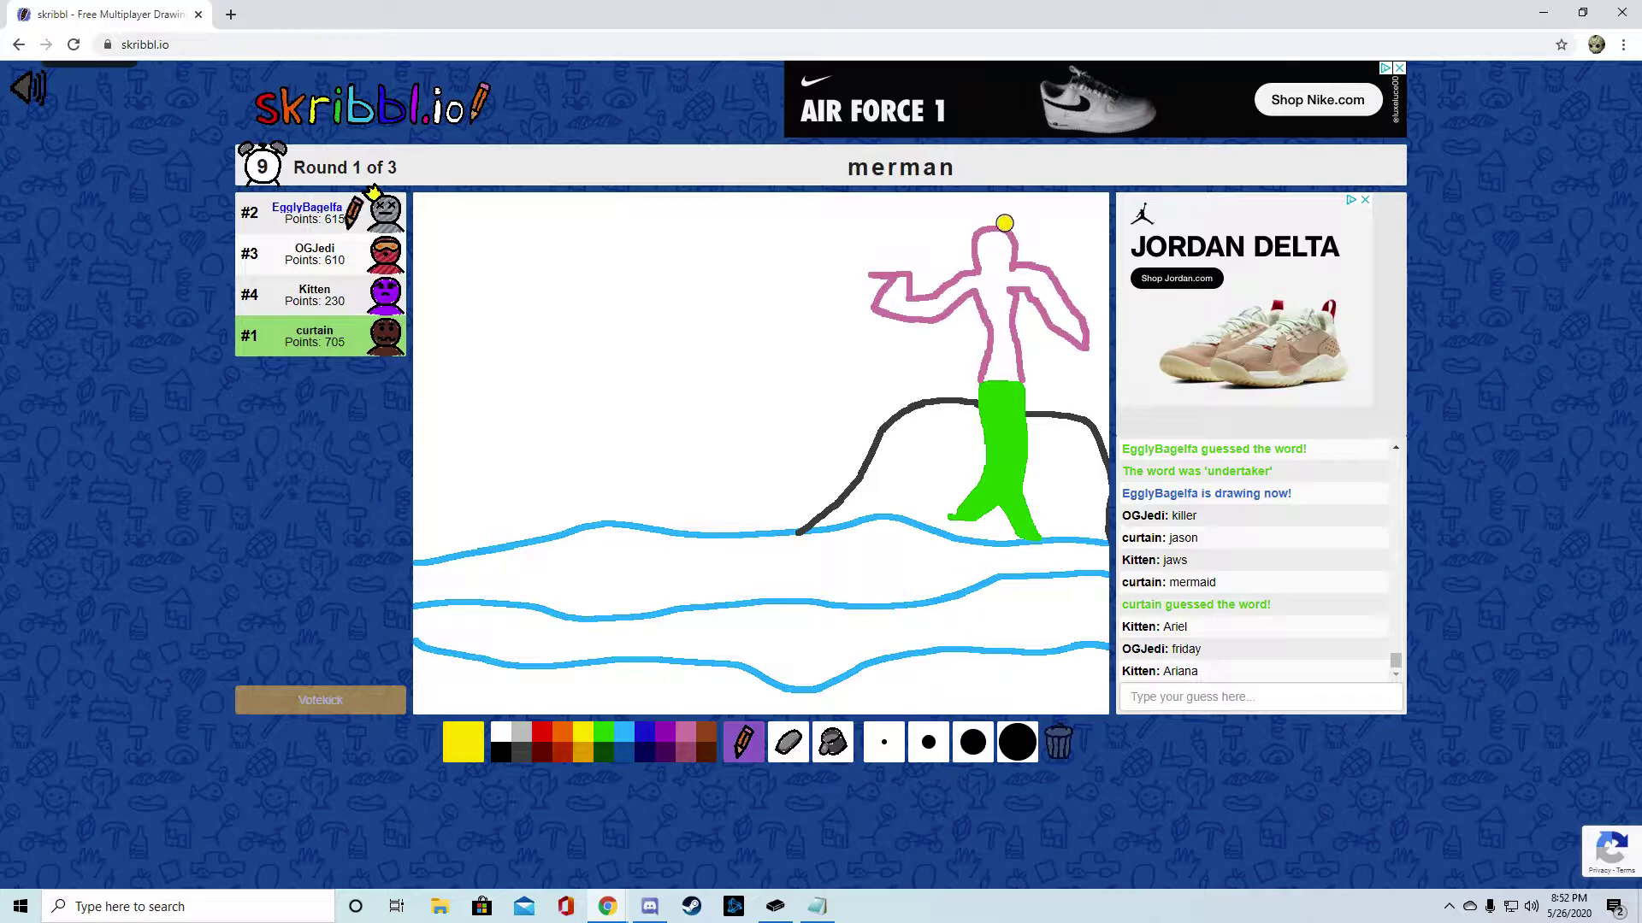
mouse_move(981, 232)
left_mouse_down()
mouse_move(994, 221)
mouse_move(1020, 246)
mouse_move(988, 271)
mouse_move(1013, 272)
left_mouse_up()
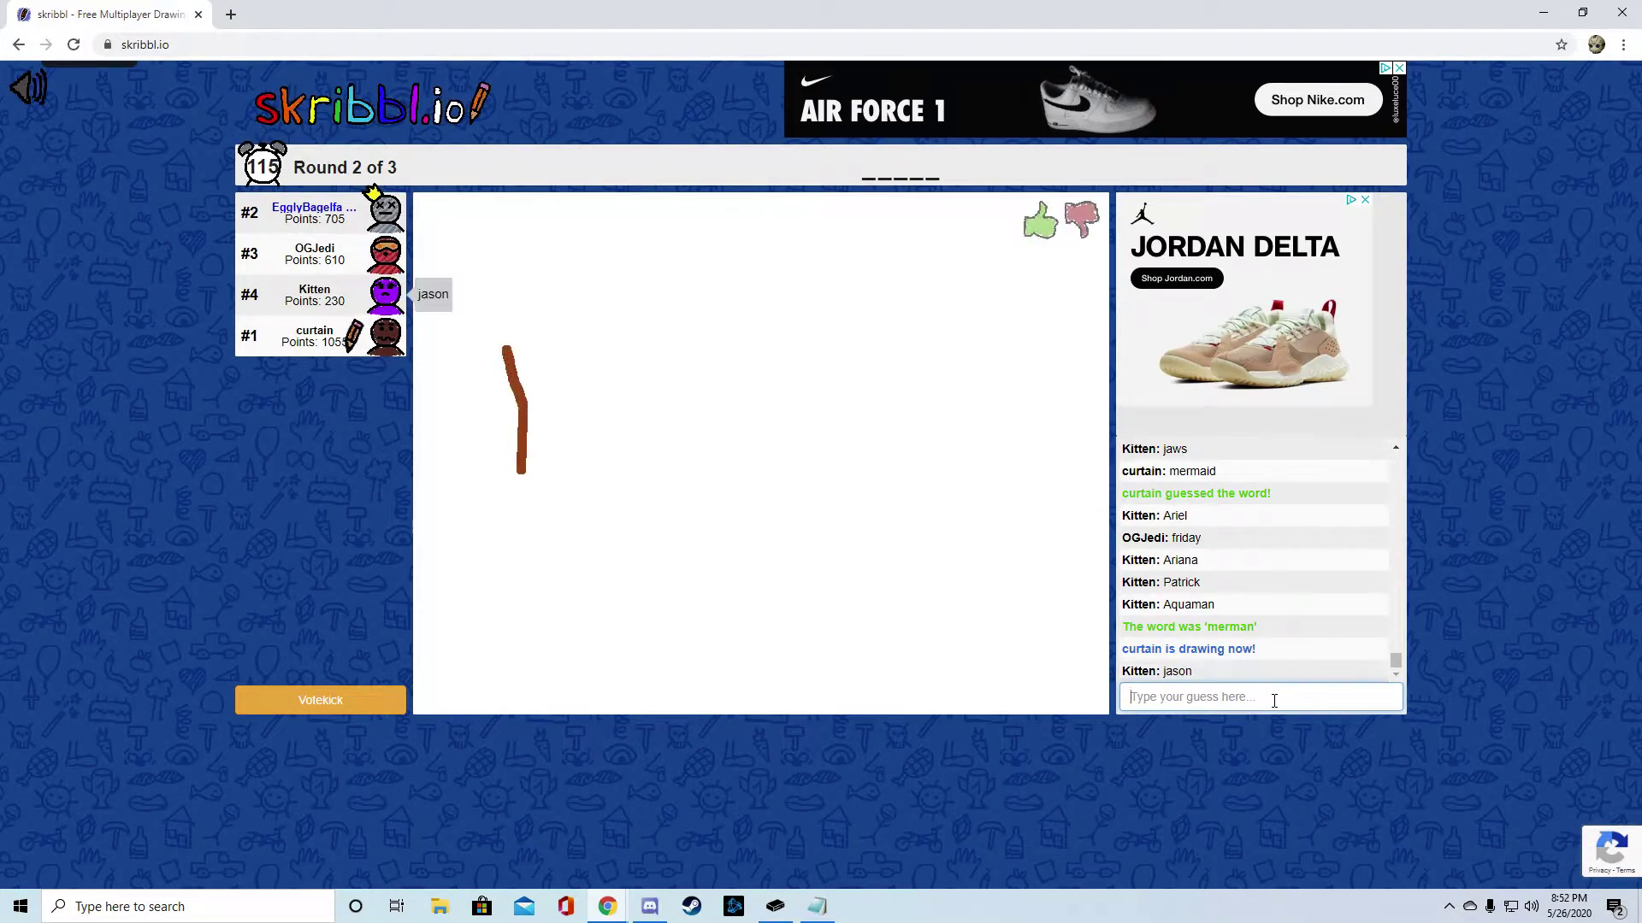
type("jason")
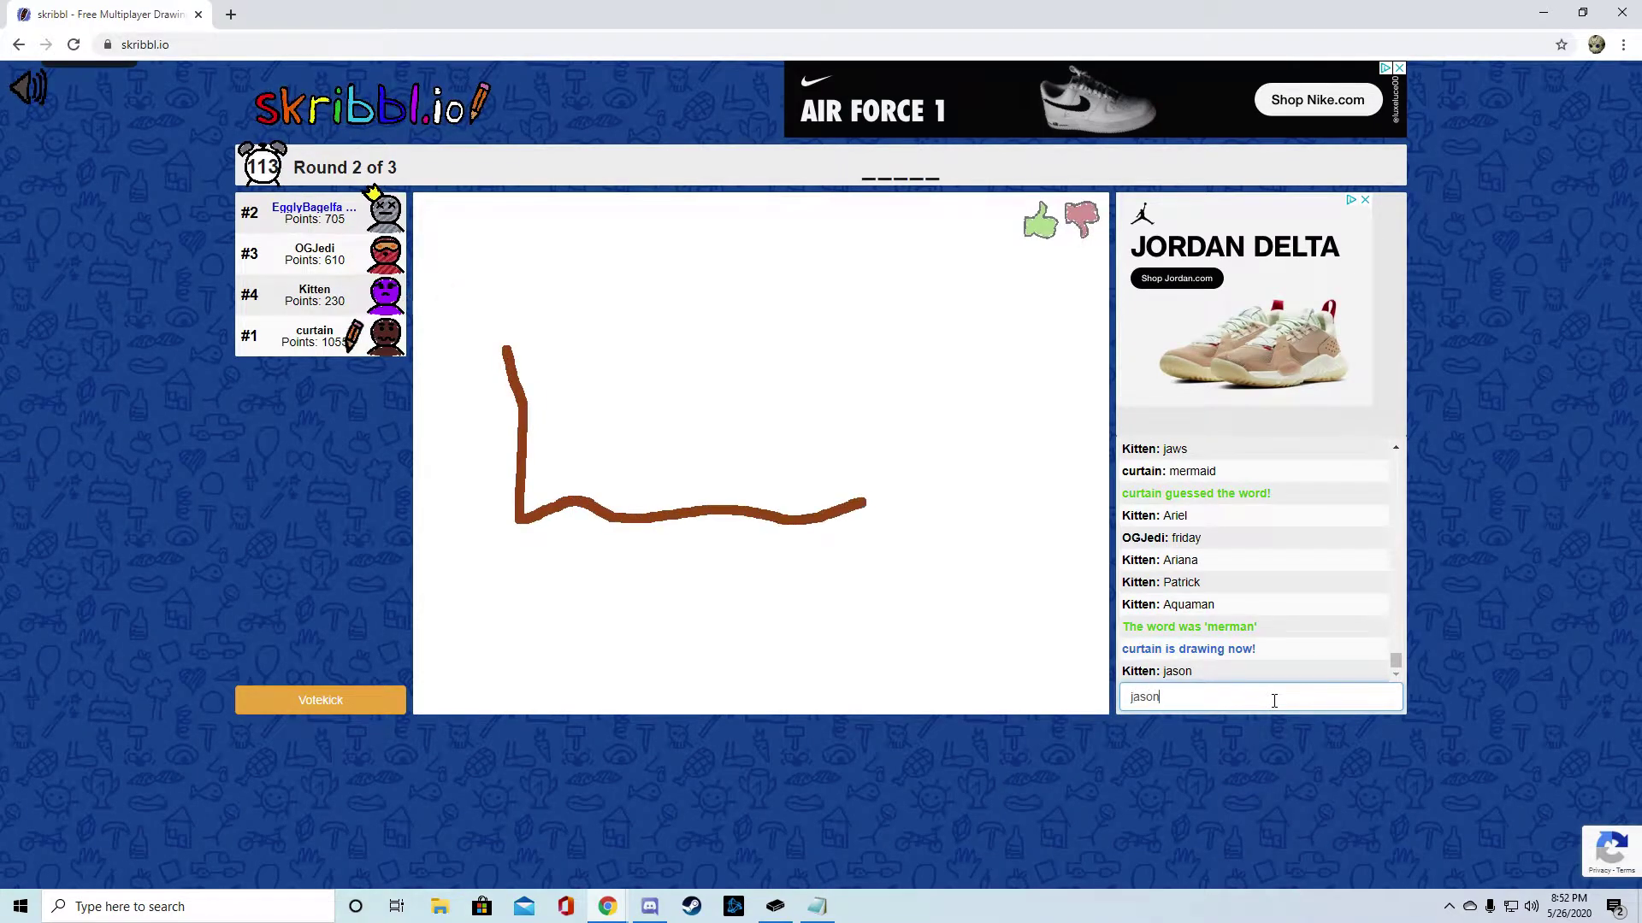
Submit the guess 'jason', then the correct guess 'bacon'
key("Return")
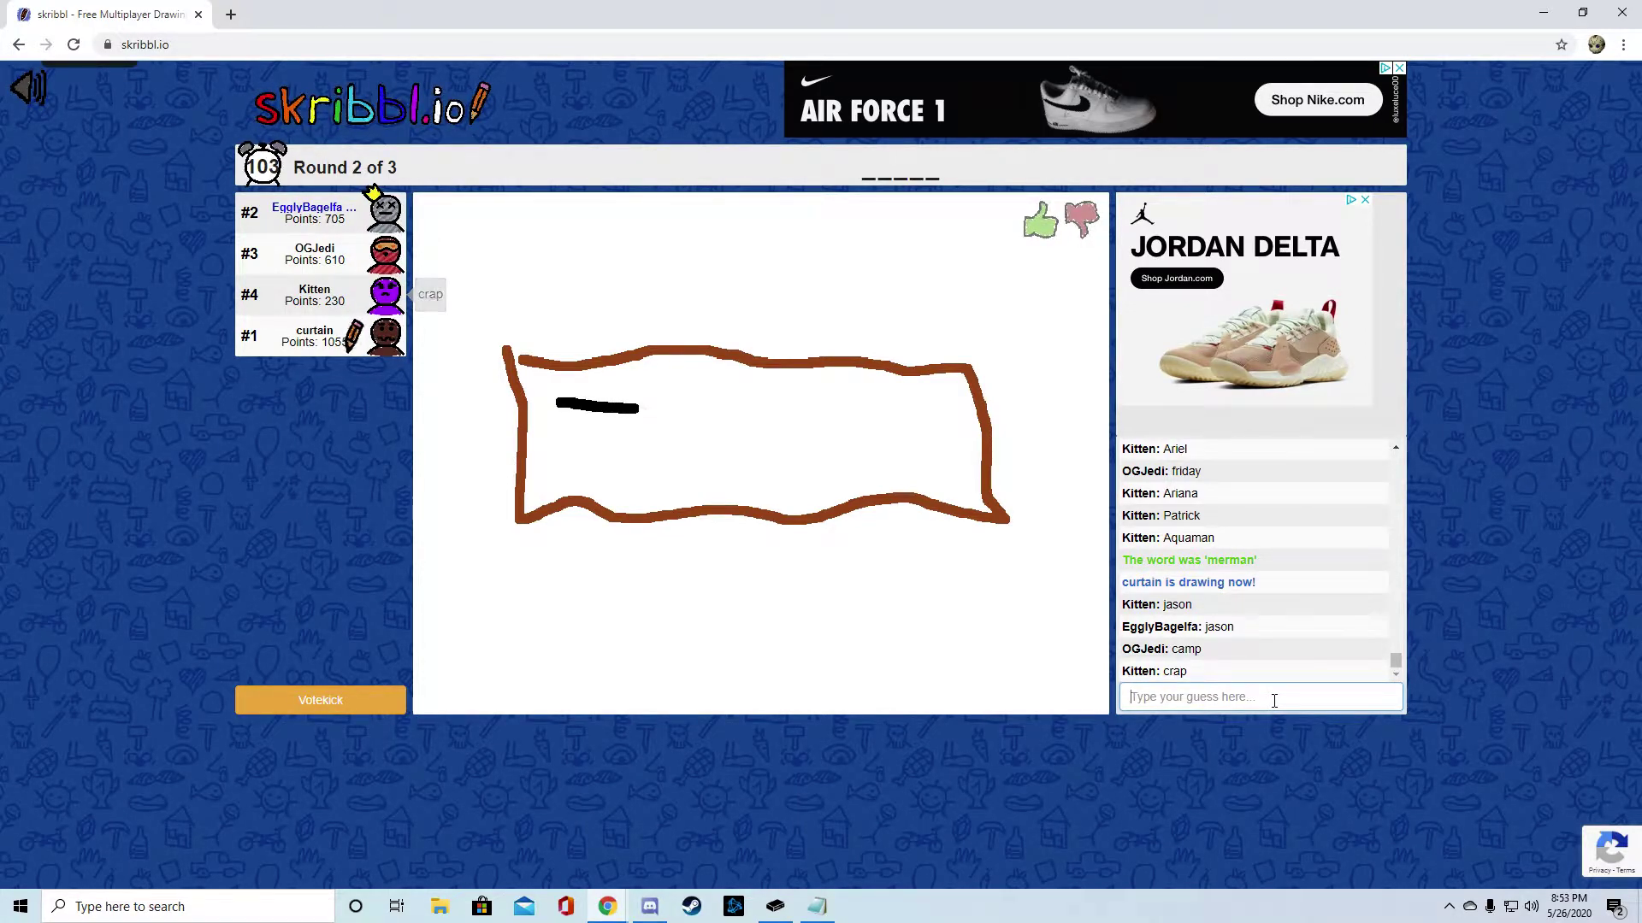
type("bacon")
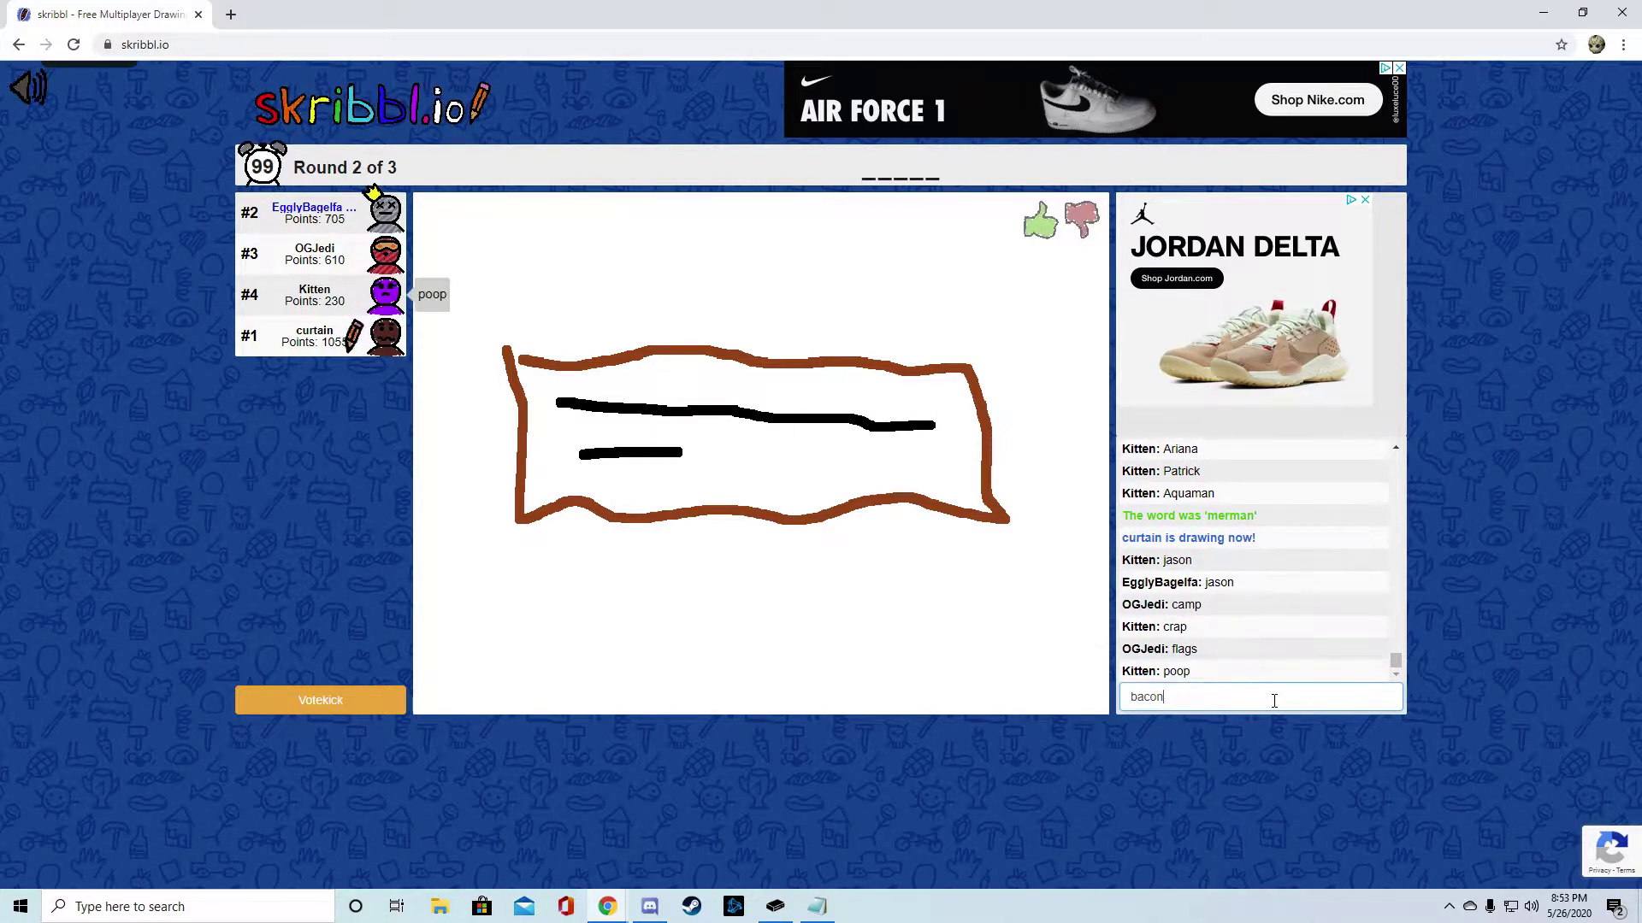
key("Return")
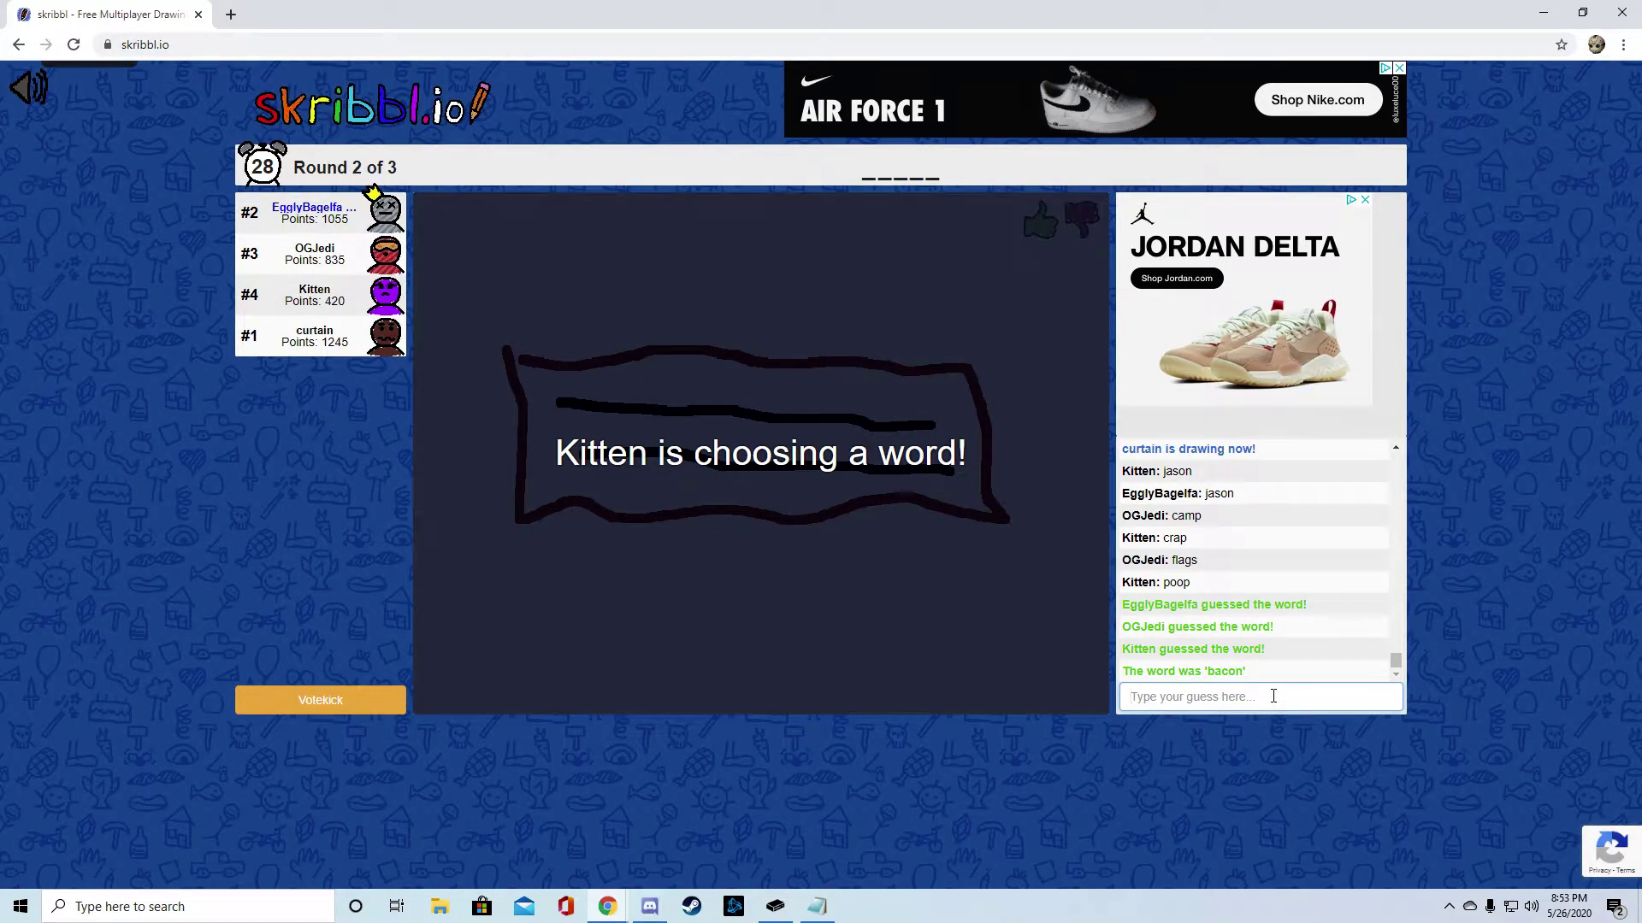
type("jason")
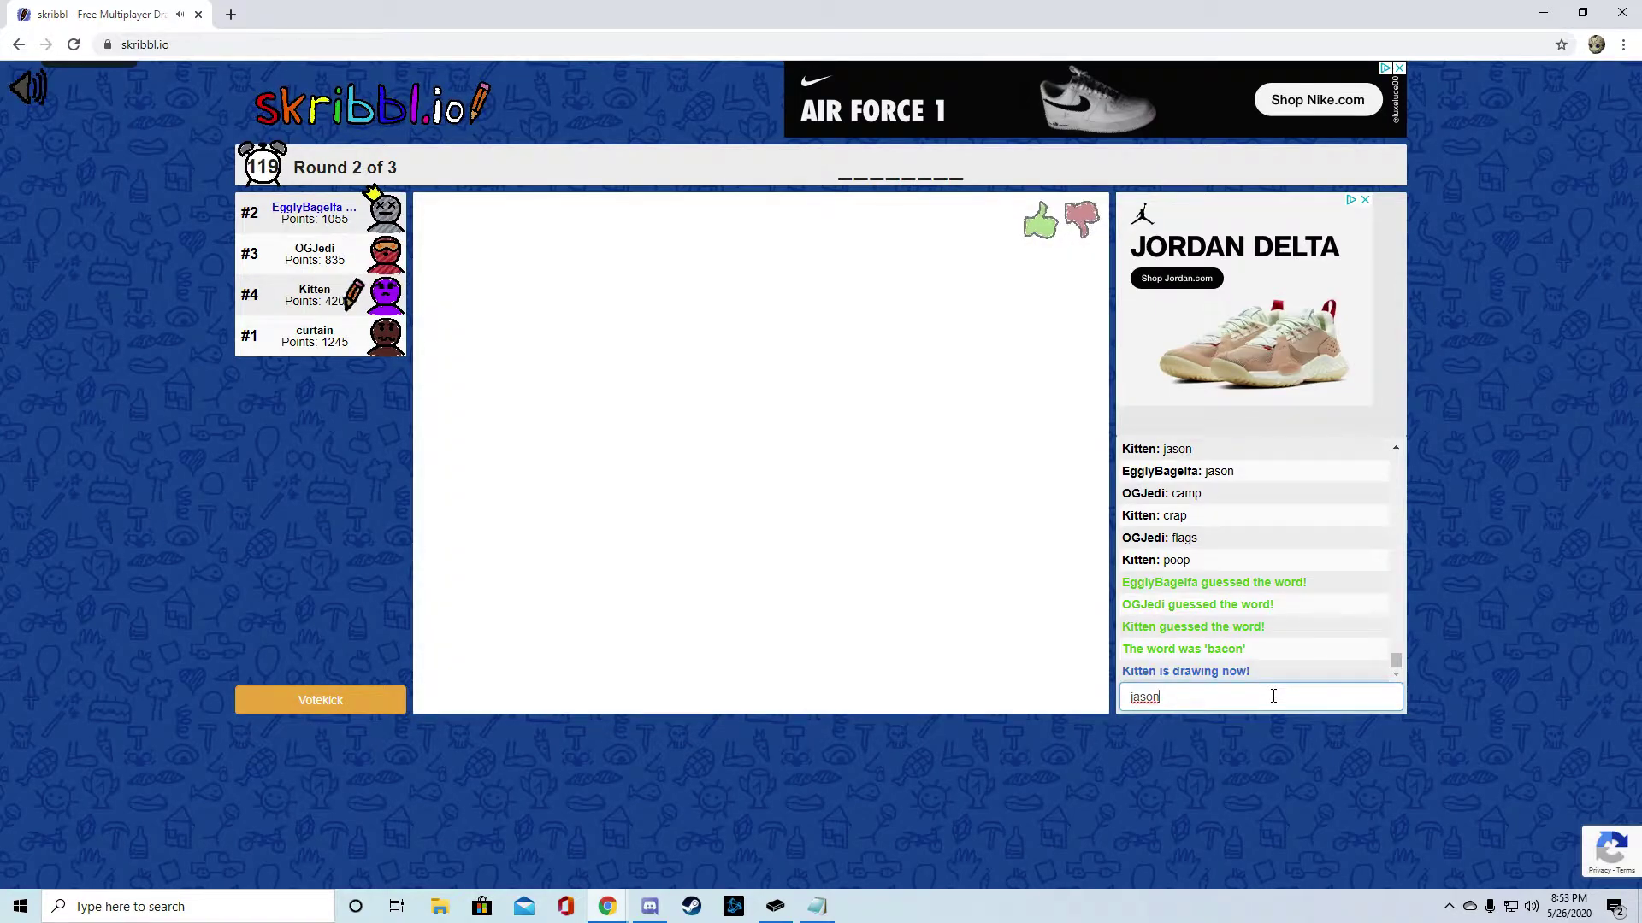
Erase the leftover unsent text and submit the coat-hanger guess
key("BackSpace")
key("BackSpace")
key("BackSpace")
key("BackSpace")
key("BackSpace")
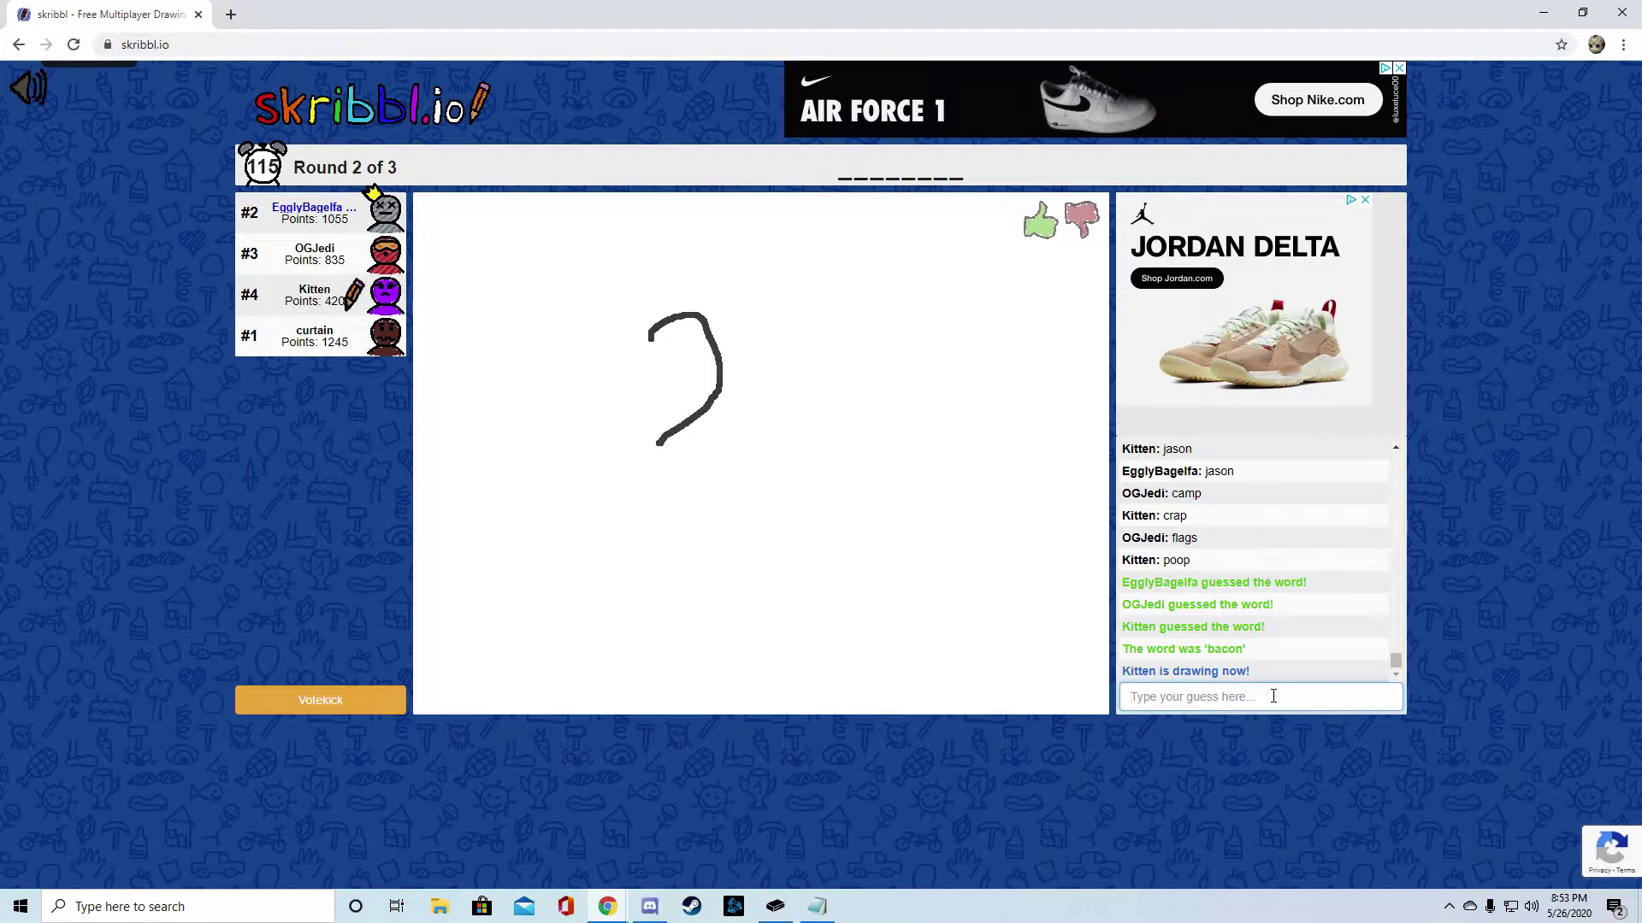
type("abort")
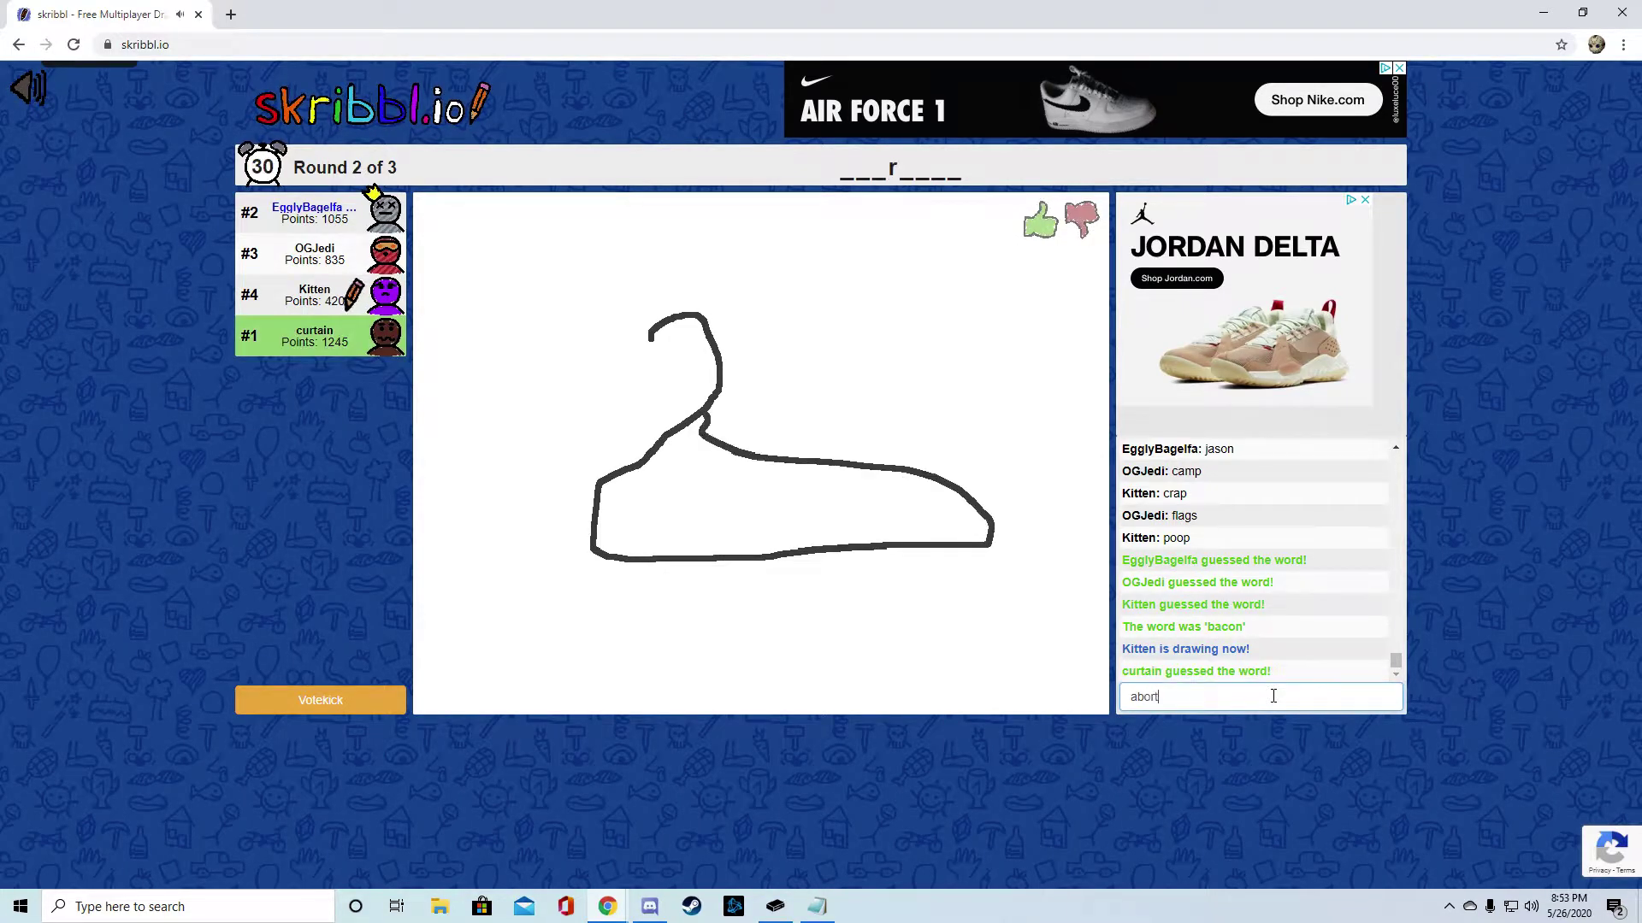
type("ion")
key("Return")
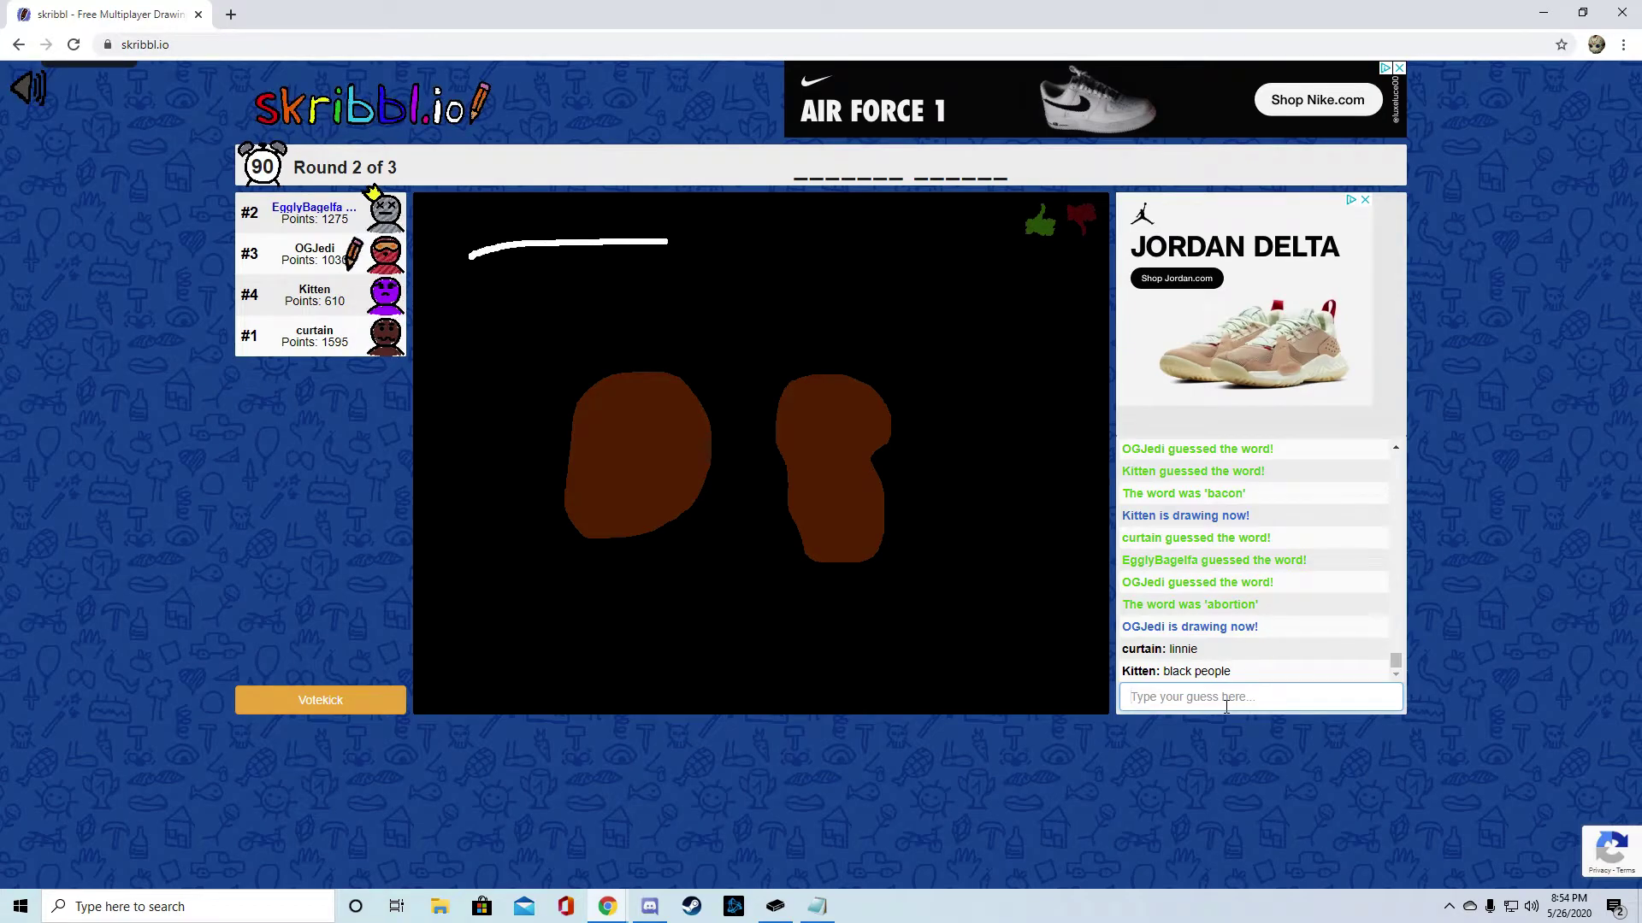
type("pean")
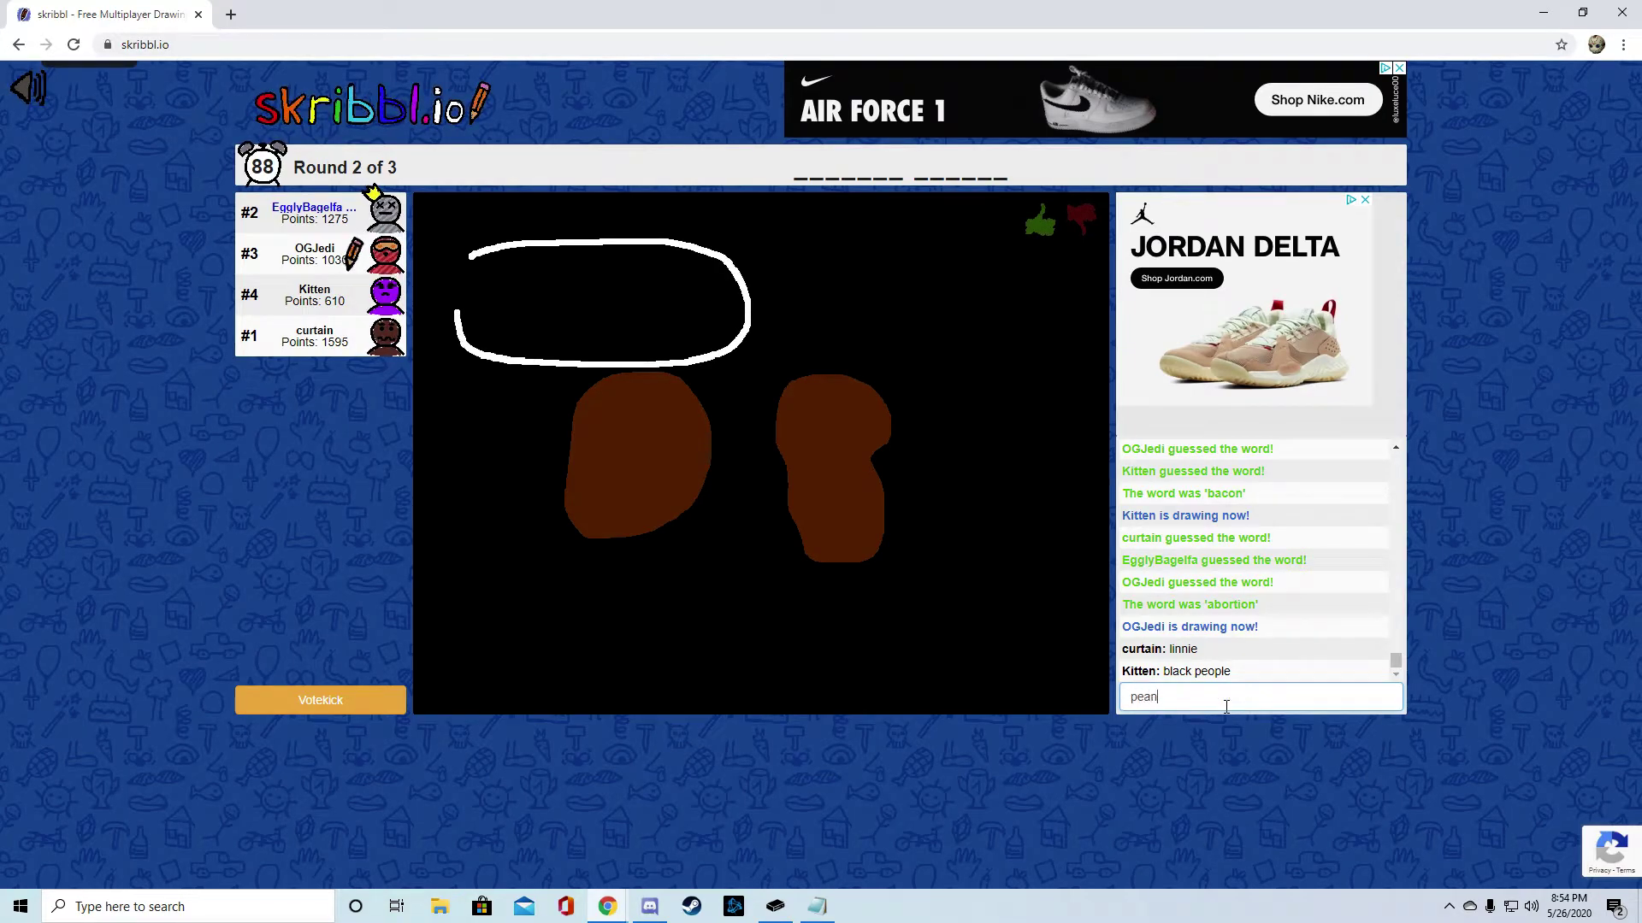
type("ut")
Submit guesses 'peanut', 'chicken nuggets', then the correct 'chicken nugget'
key("Return")
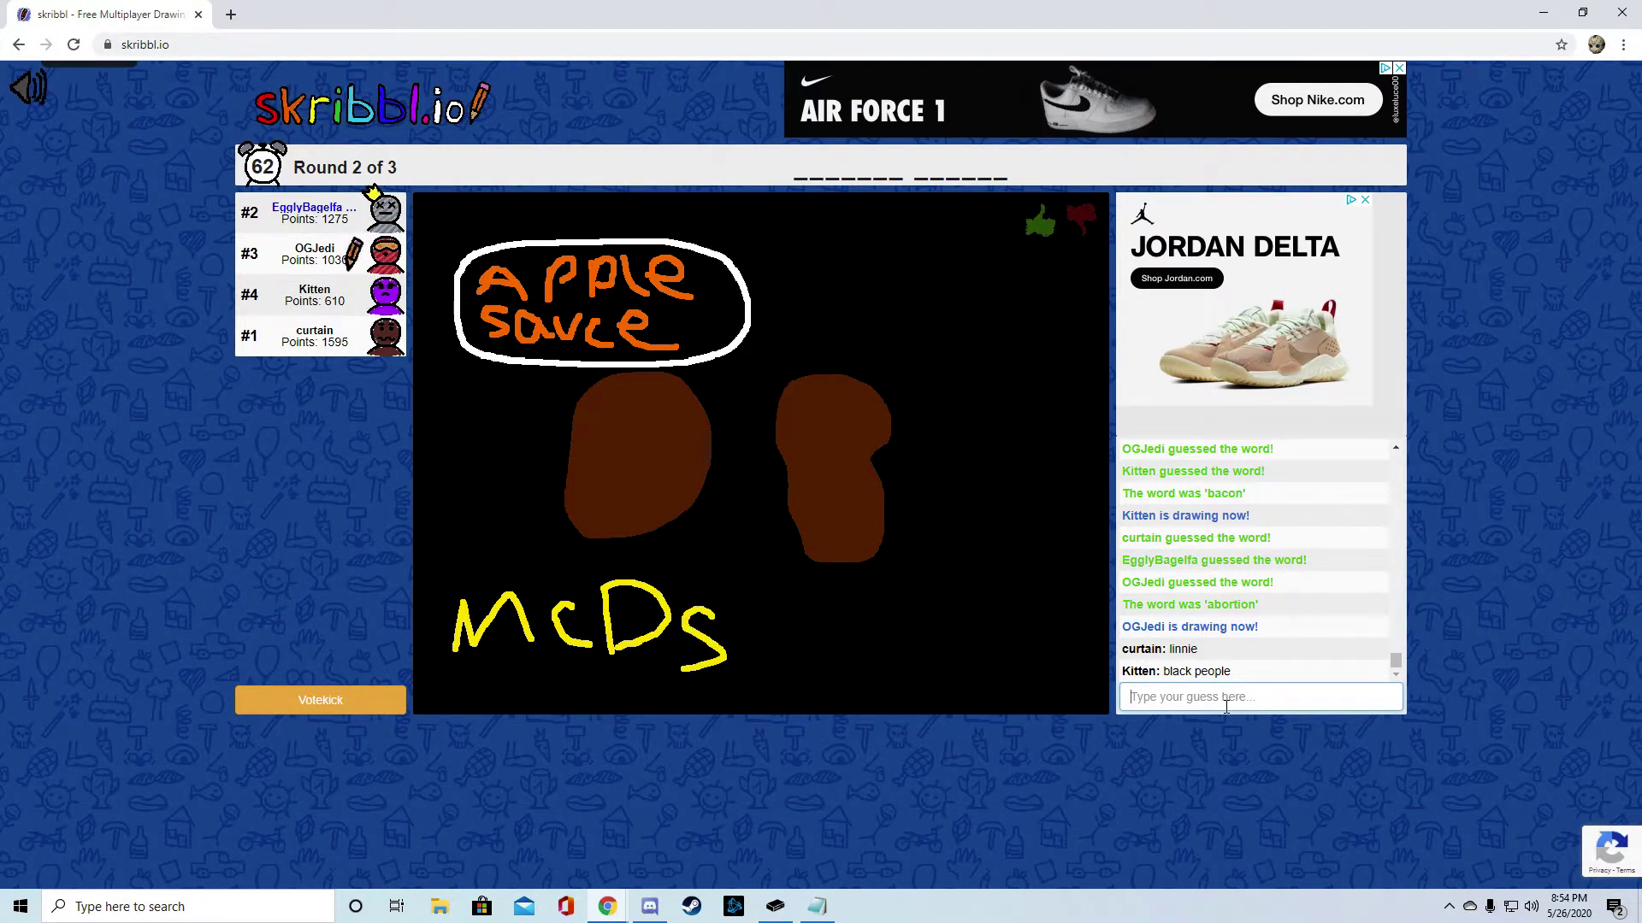
type("ch")
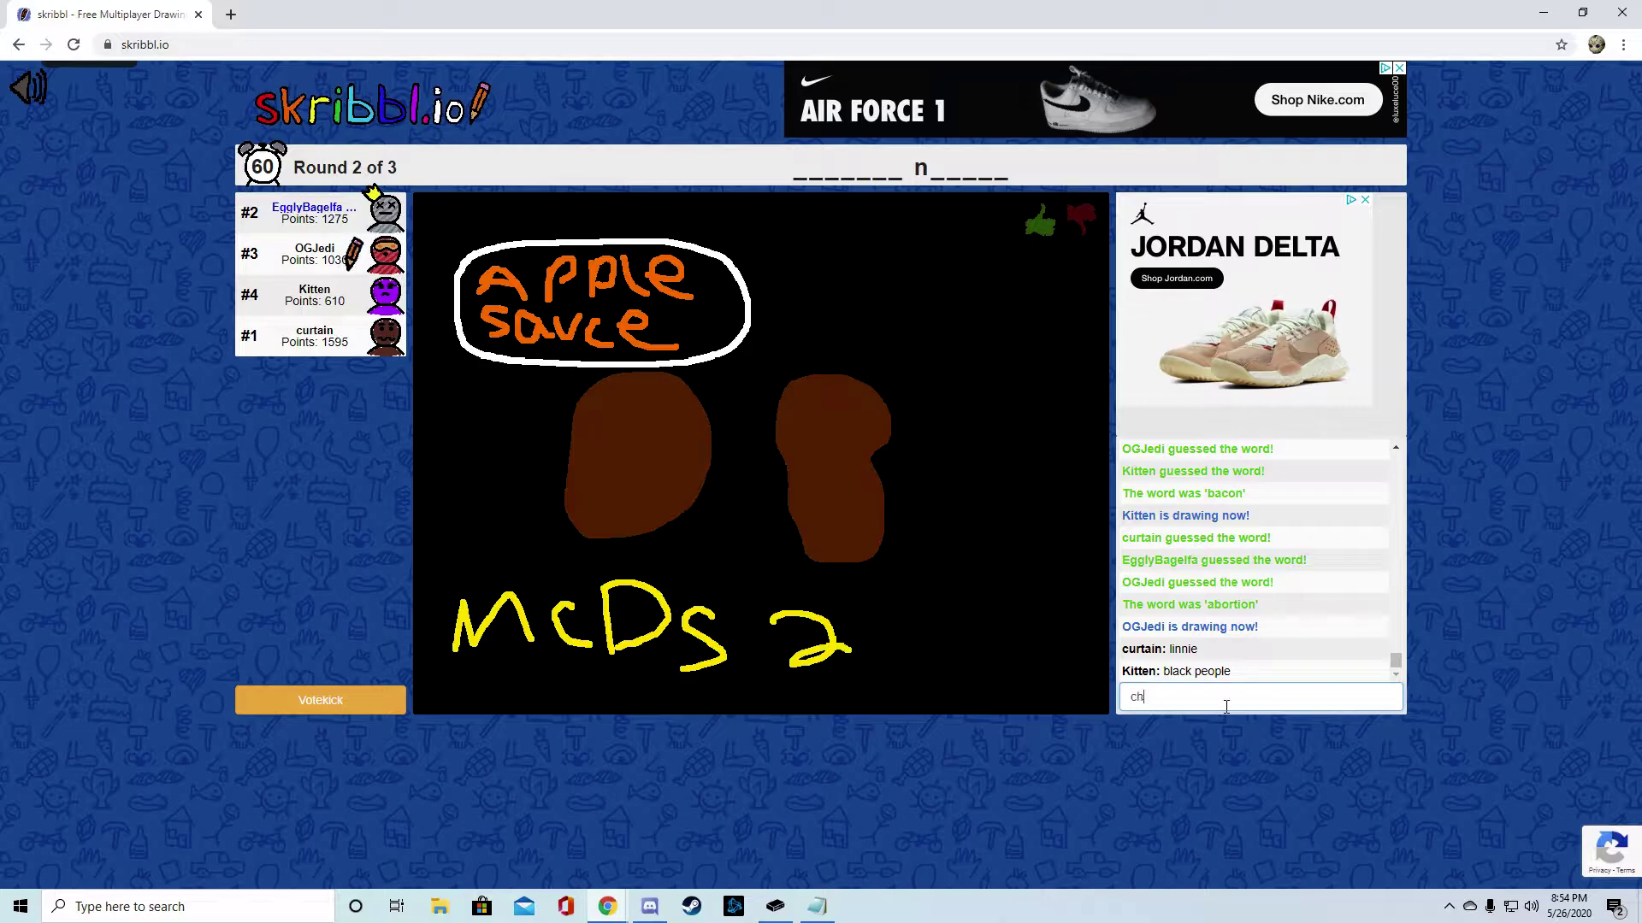
type("icken nuggets")
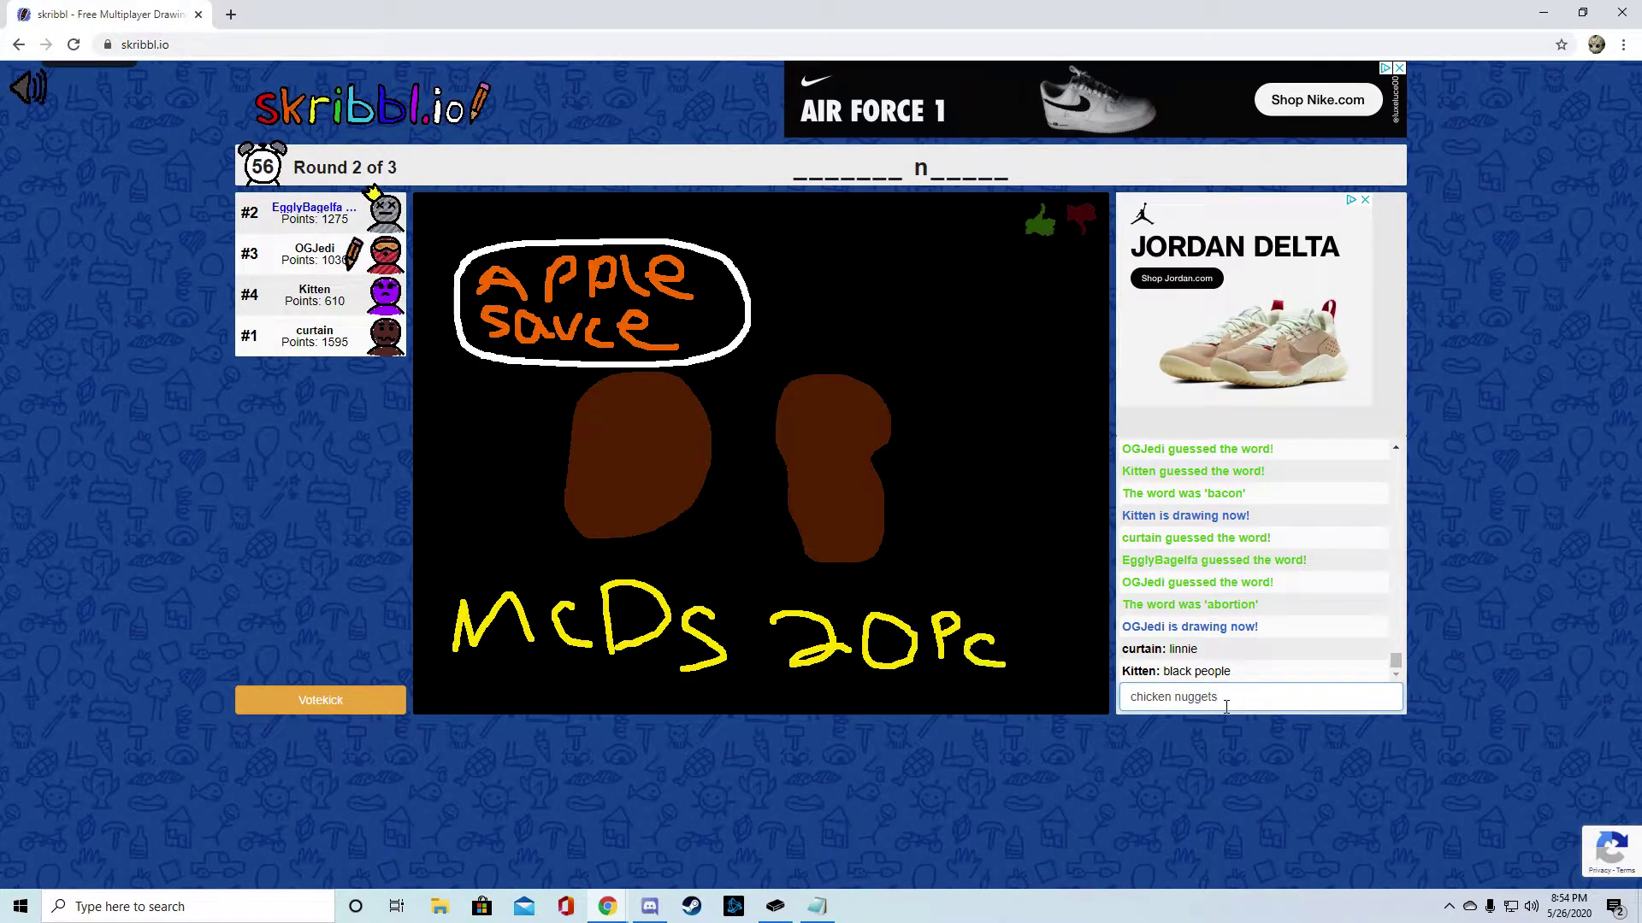
key("Return")
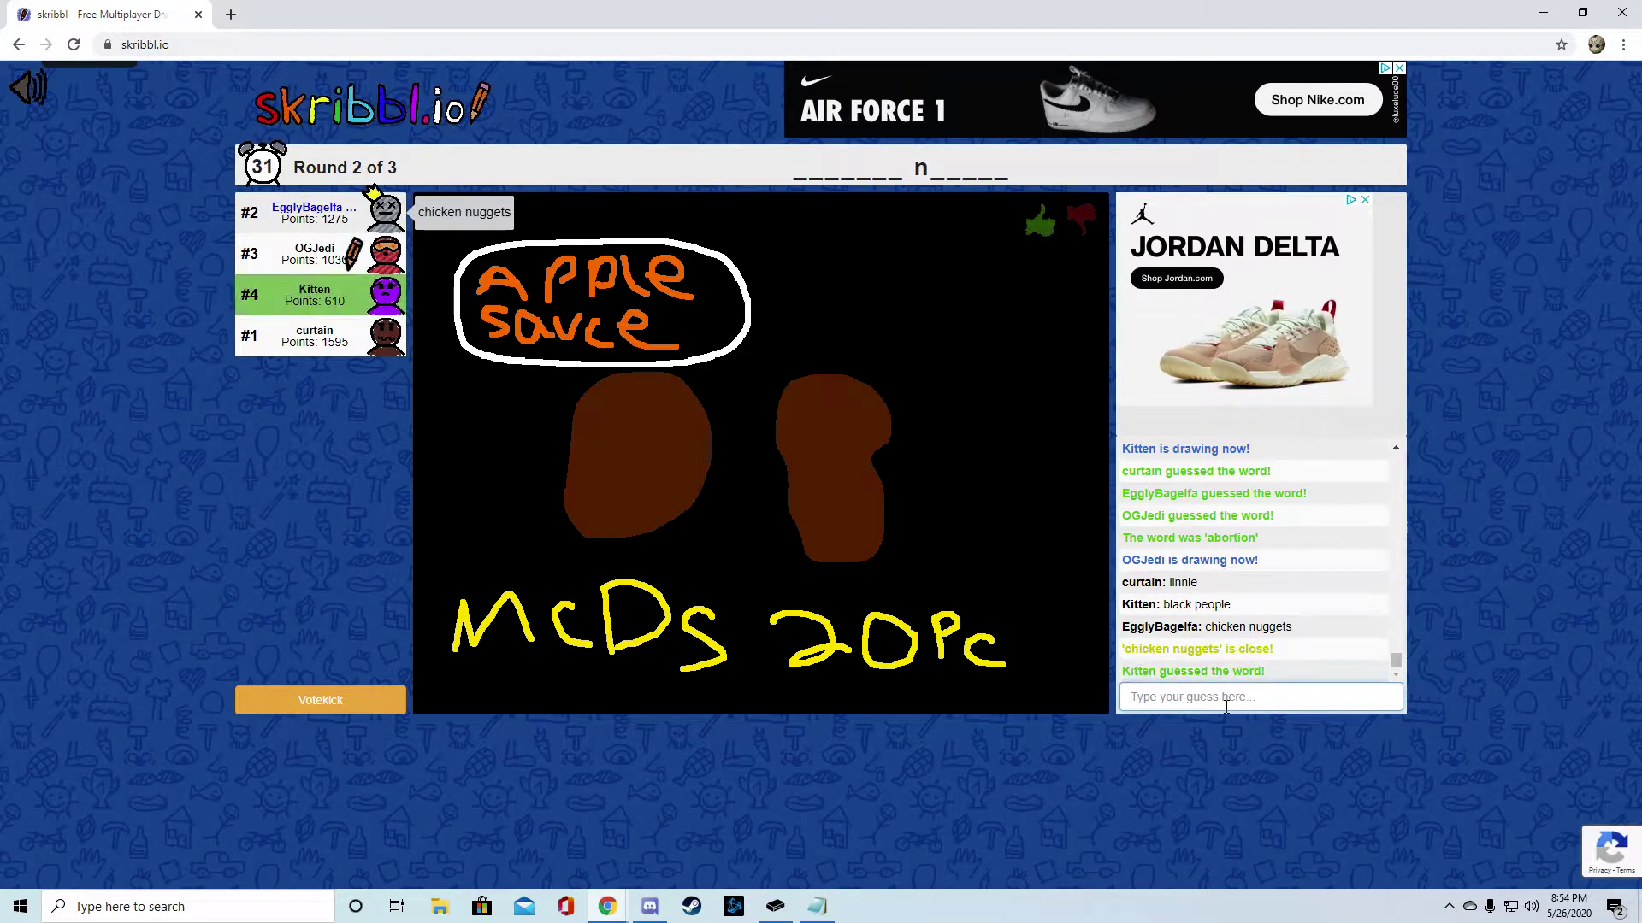
type("chicken ")
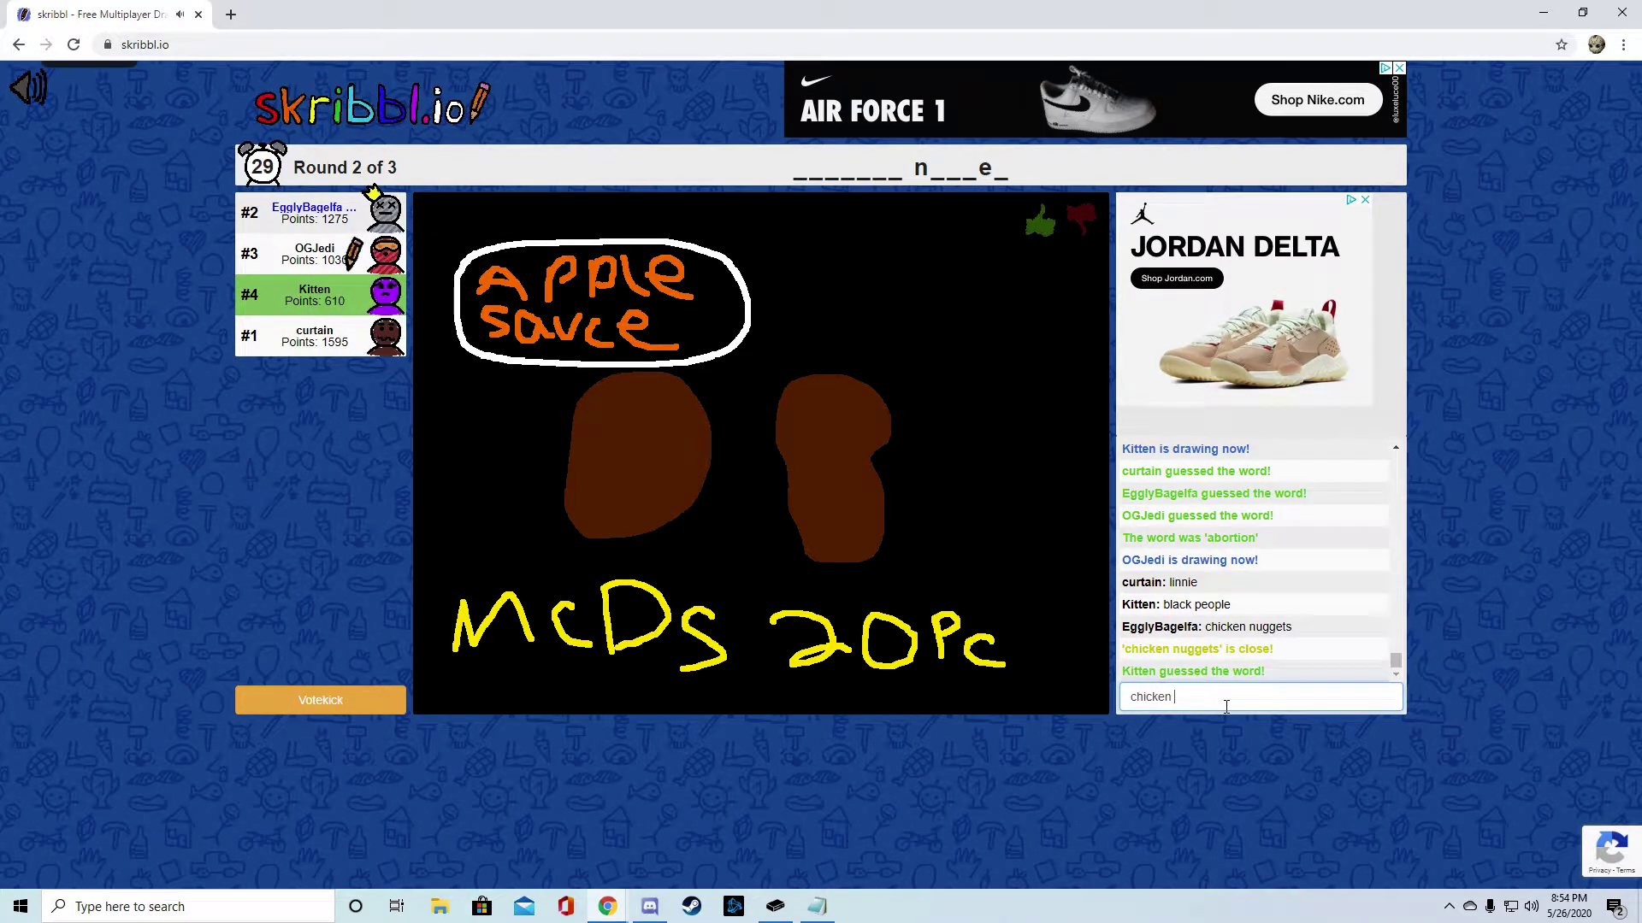
type("nugget")
key("Return")
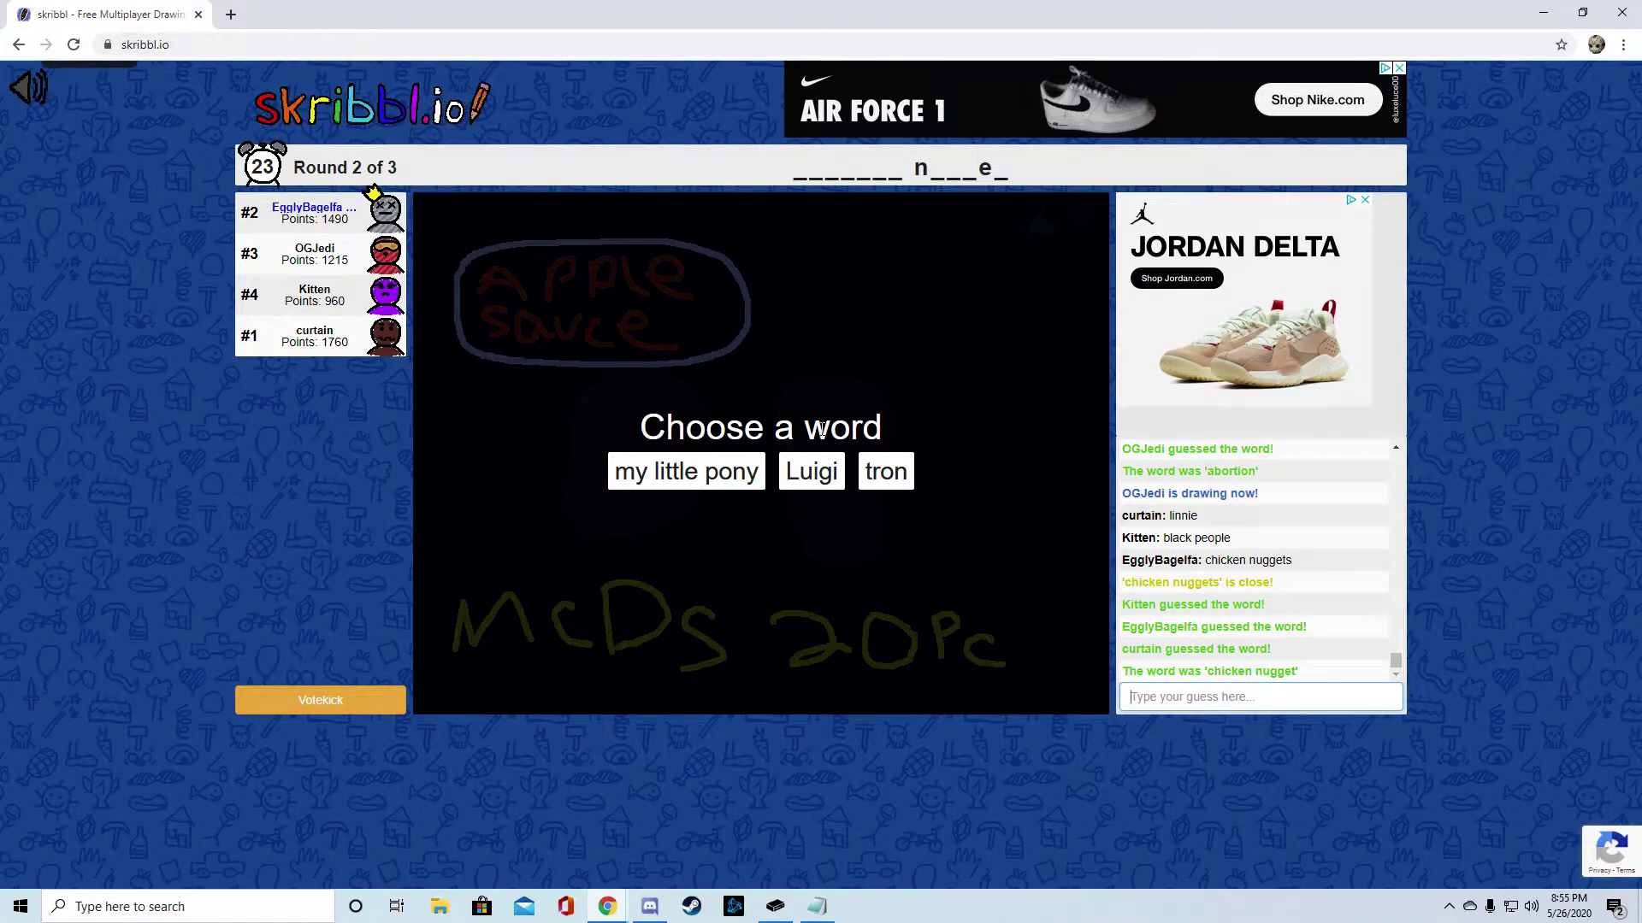
Choose Luigi as the word and draw a dark brown round head
left_click(819, 477)
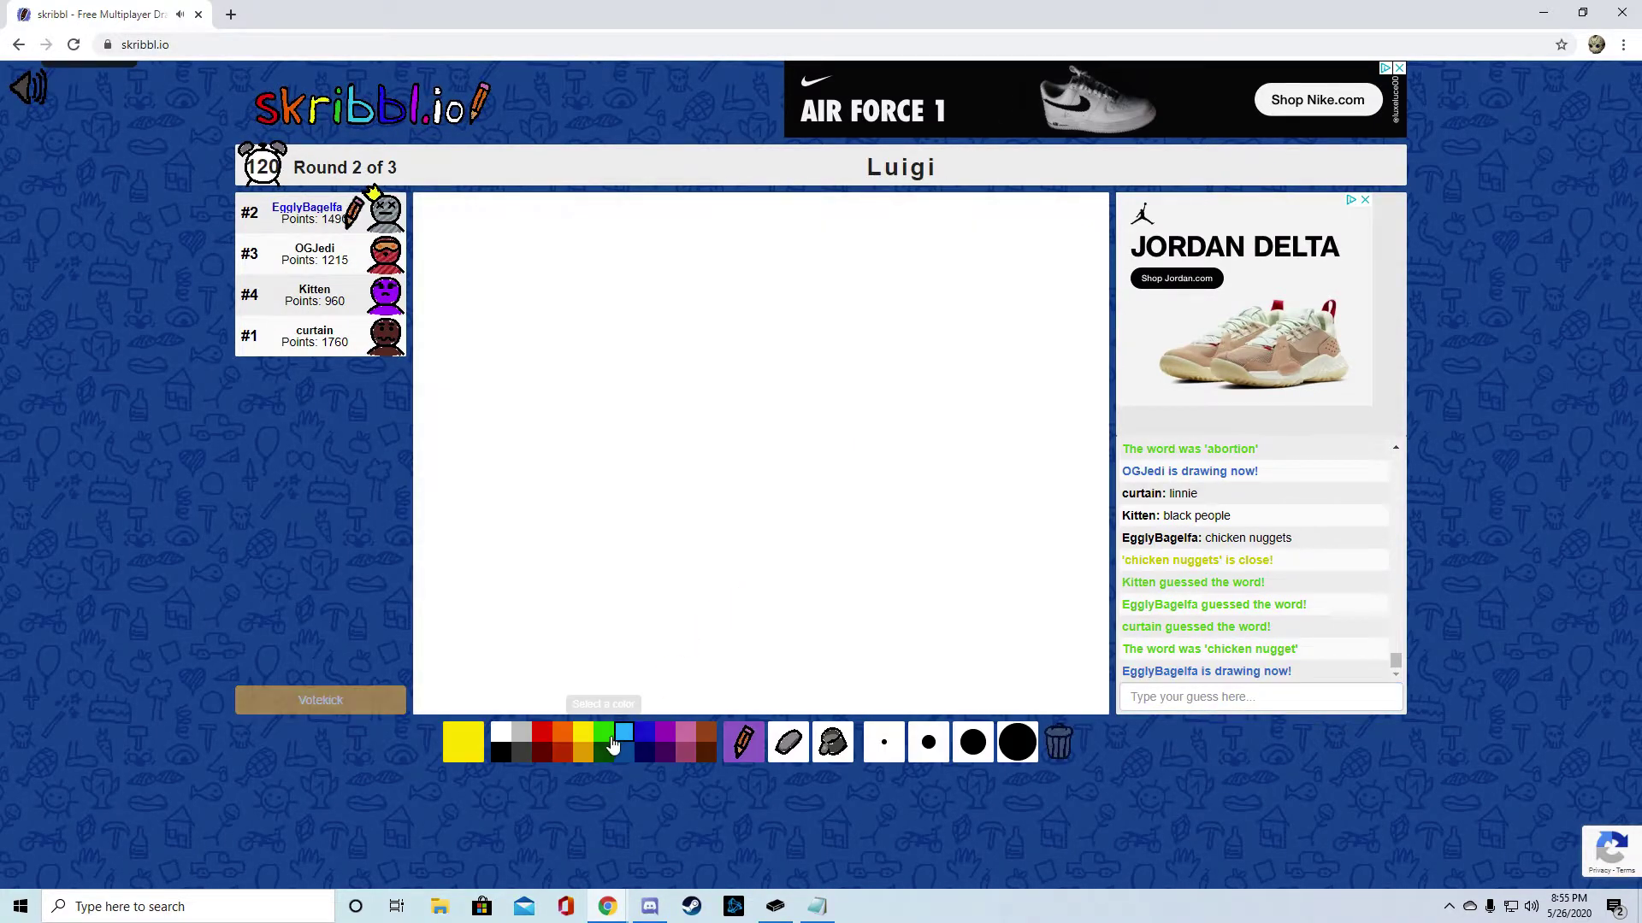
left_click(706, 732)
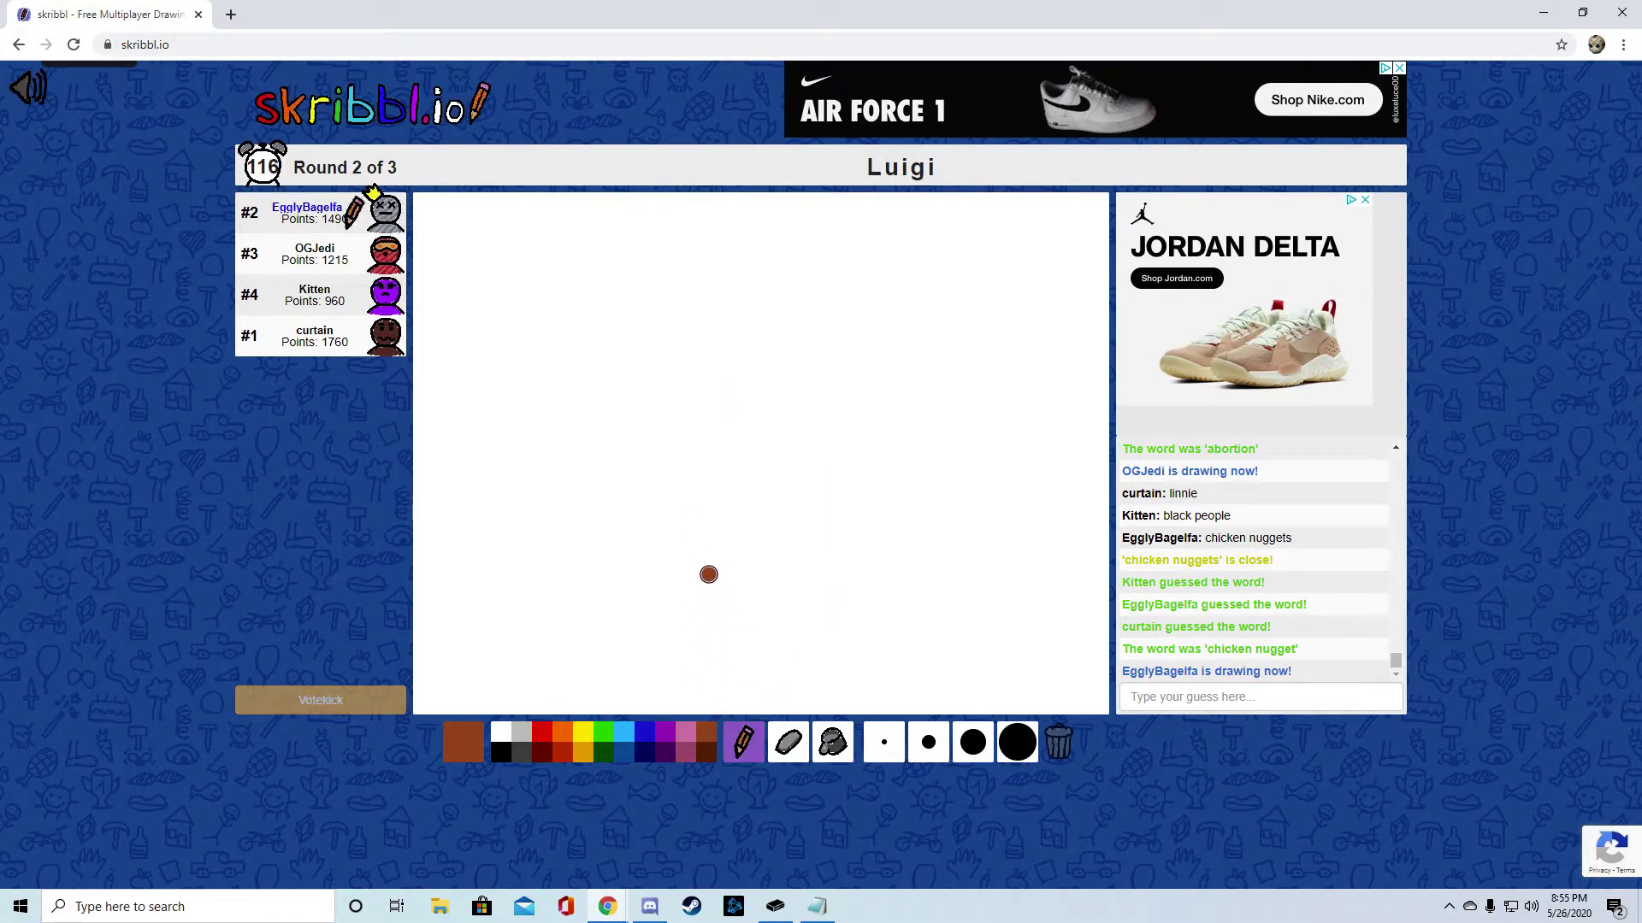
left_click(705, 754)
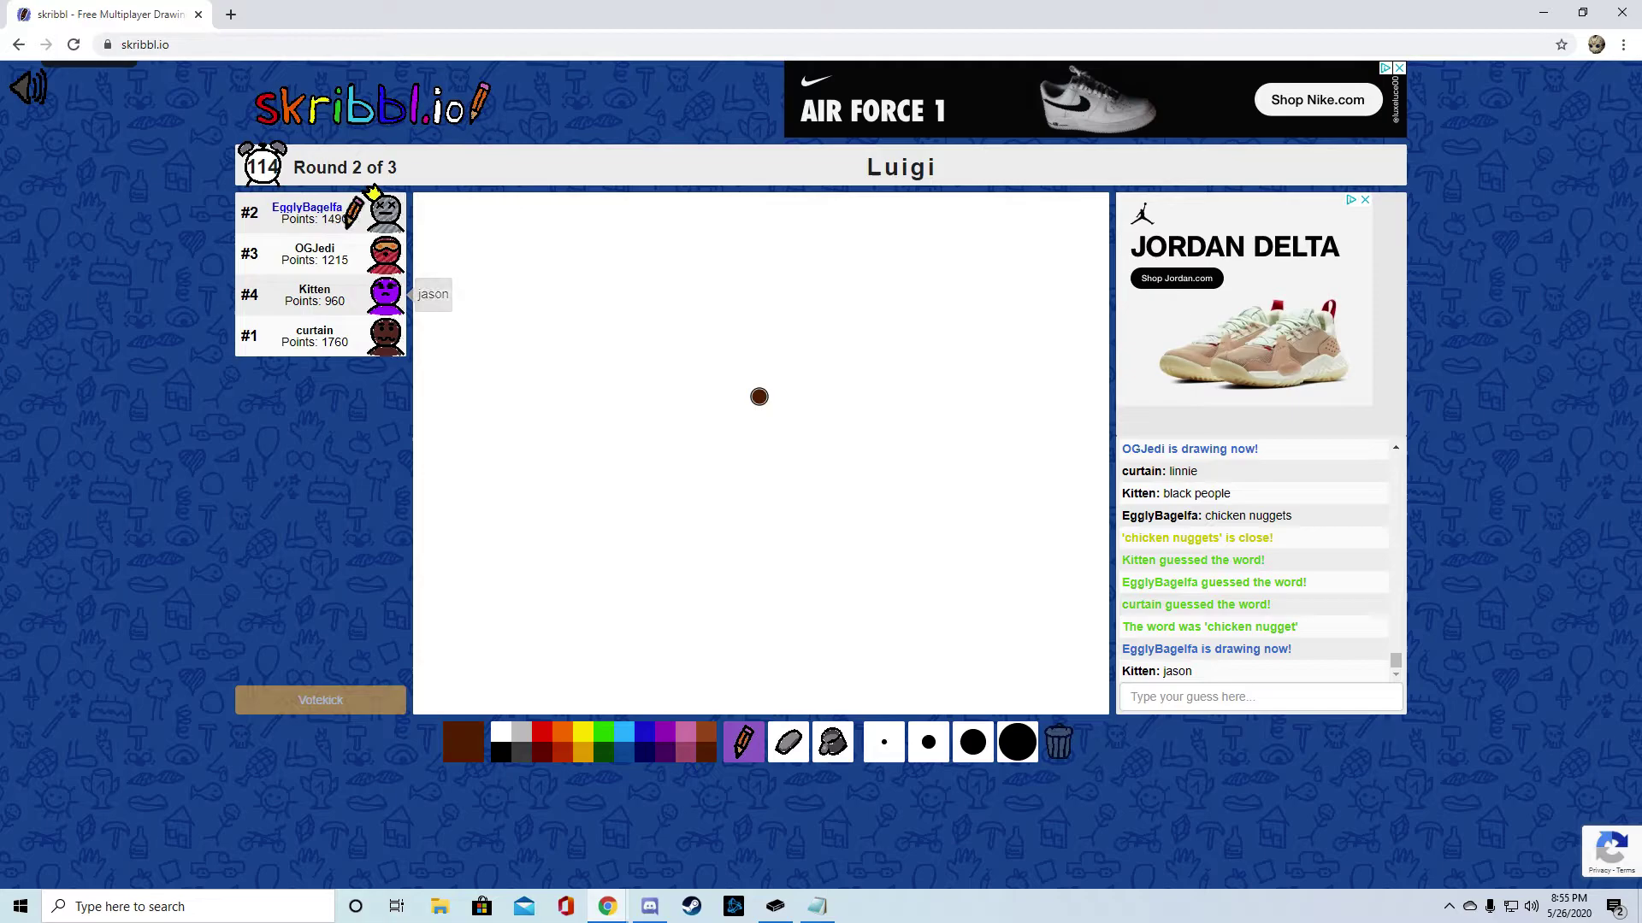
left_click_drag(760, 396, 764, 400)
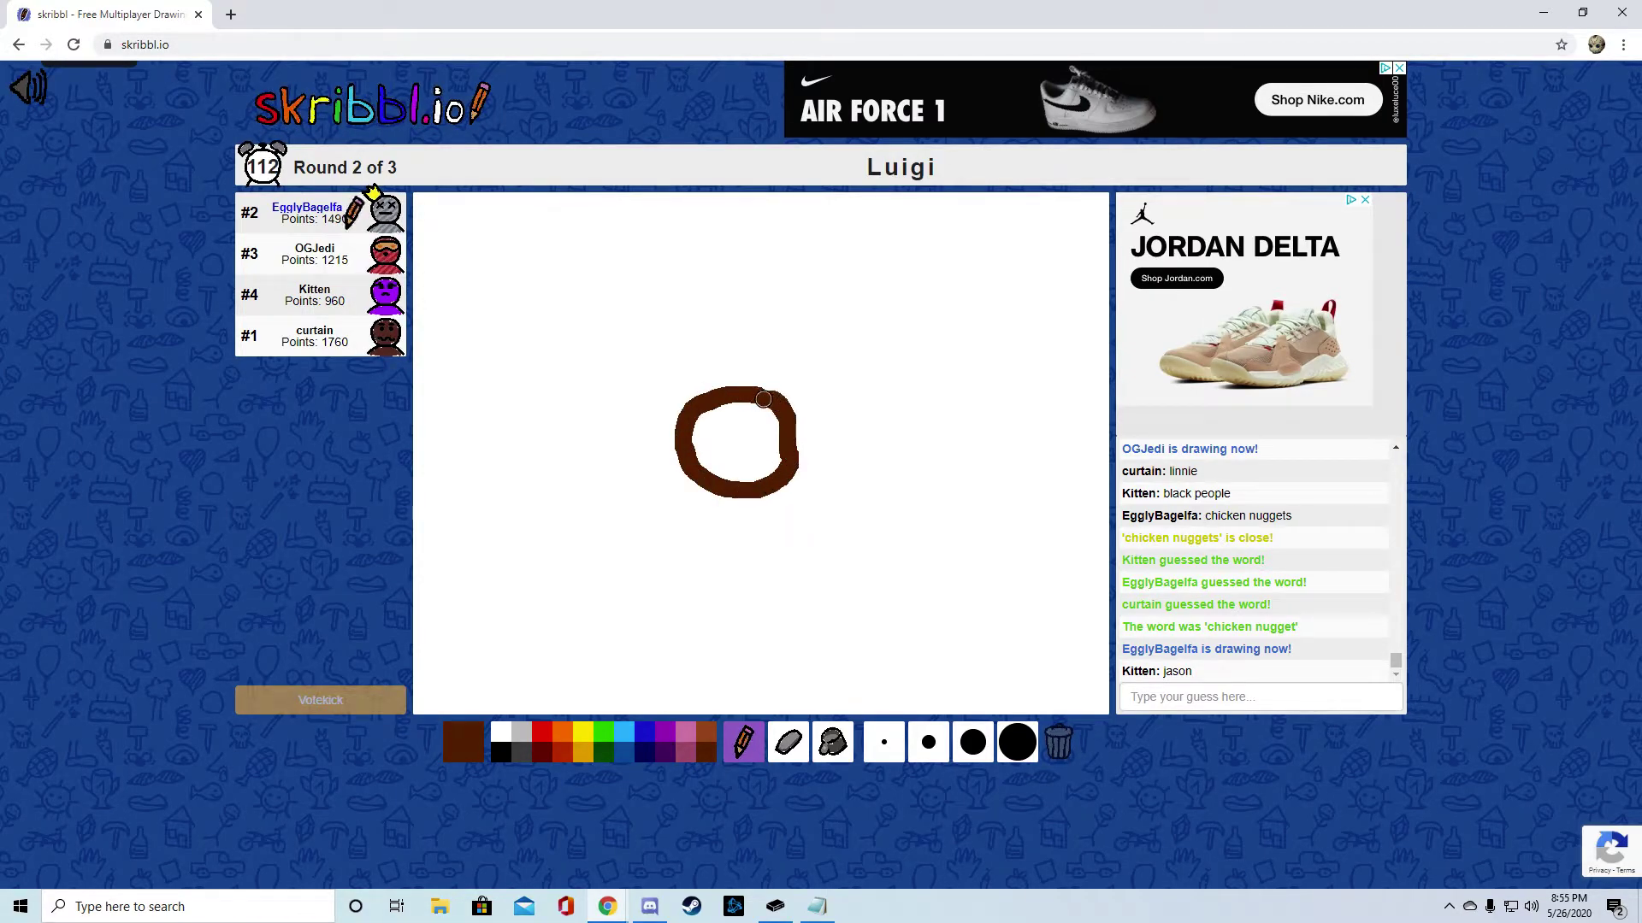
Draw a red body outline, overall strap and cap over the head
left_click(521, 731)
left_click(541, 733)
mouse_move(702, 483)
left_mouse_down()
mouse_move(652, 607)
mouse_move(727, 649)
mouse_move(812, 643)
mouse_move(837, 590)
mouse_move(768, 488)
left_mouse_up()
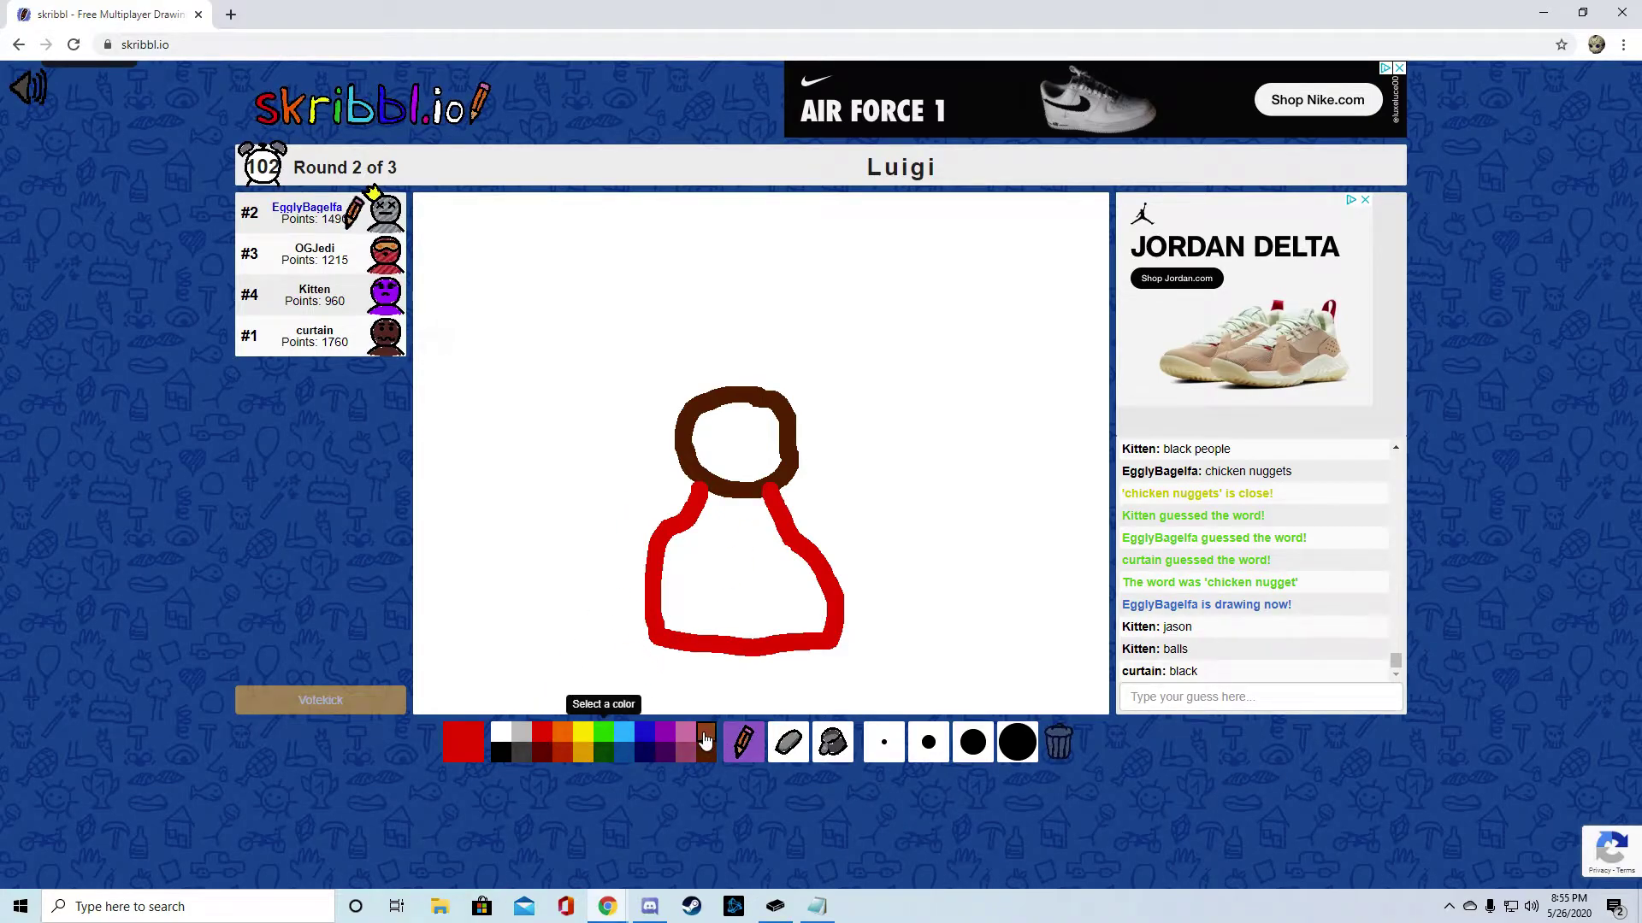
left_click_drag(716, 494, 750, 523)
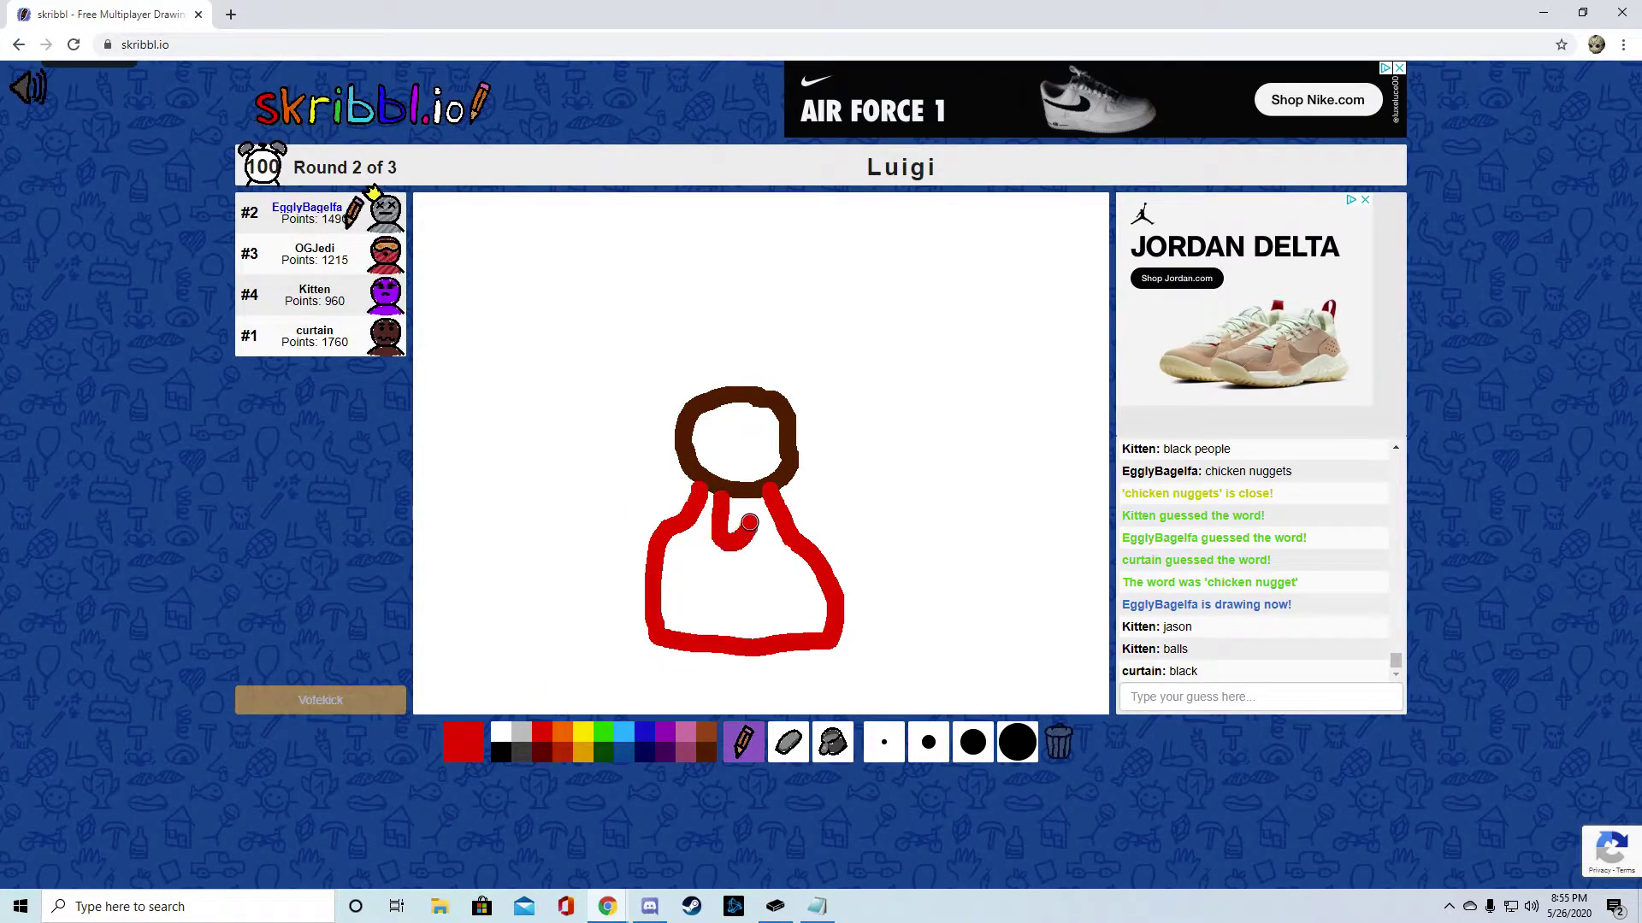
mouse_move(728, 408)
left_mouse_down()
mouse_move(714, 400)
mouse_move(768, 400)
mouse_move(777, 379)
mouse_move(755, 362)
mouse_move(693, 396)
mouse_move(742, 368)
mouse_move(754, 399)
left_mouse_up()
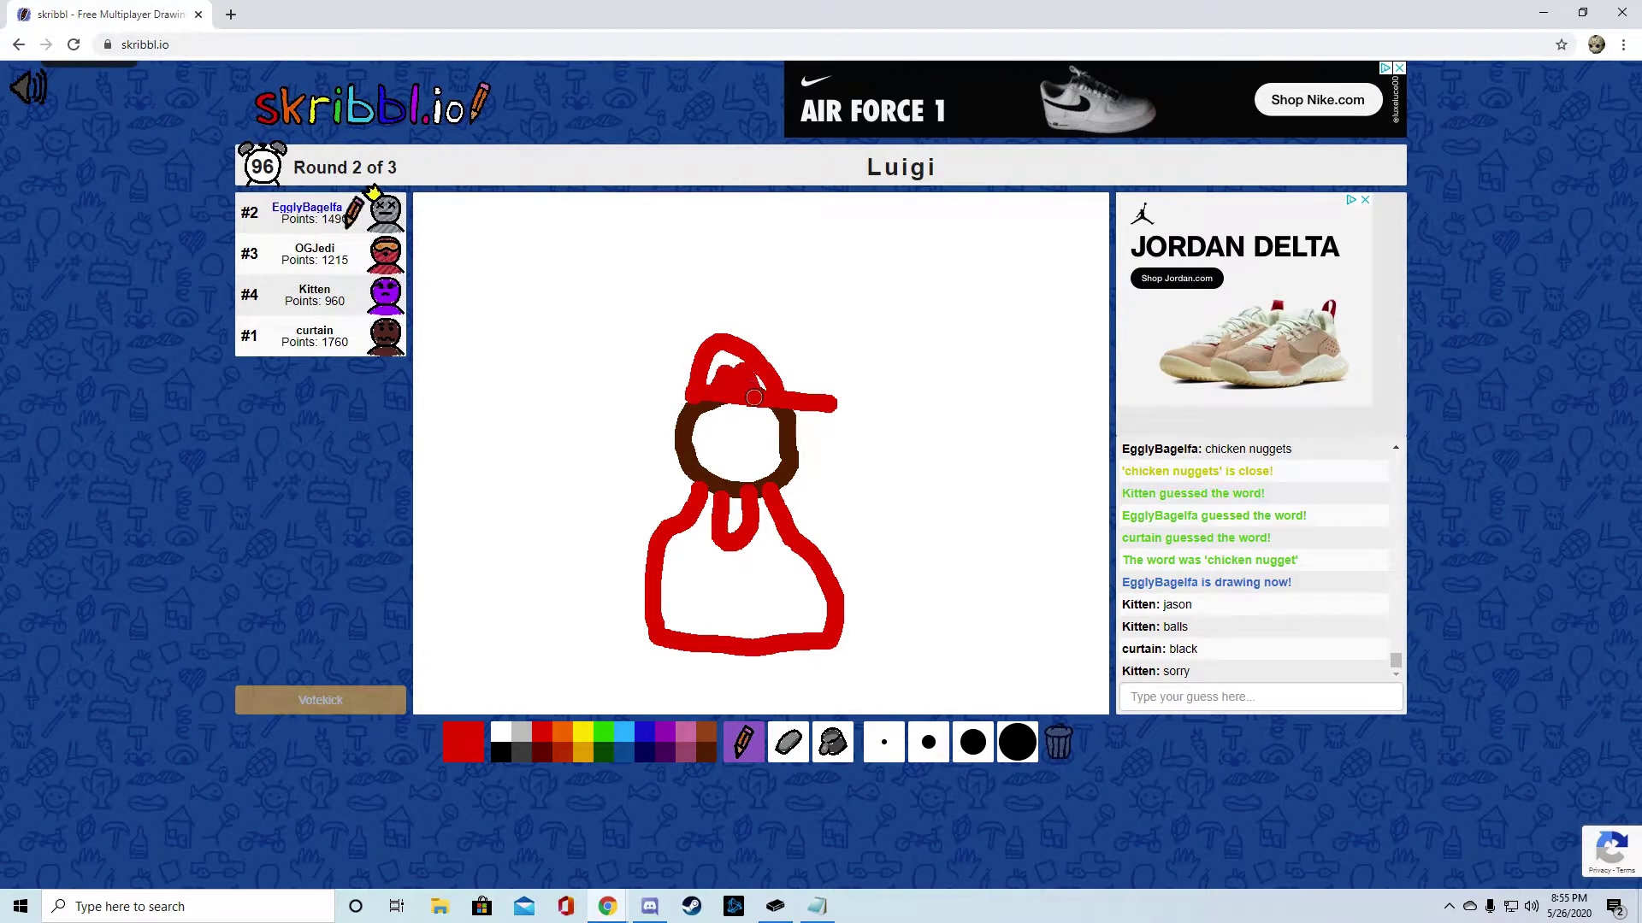
Draw thick brown left and right arms beside the body
left_click(706, 728)
left_click(1017, 742)
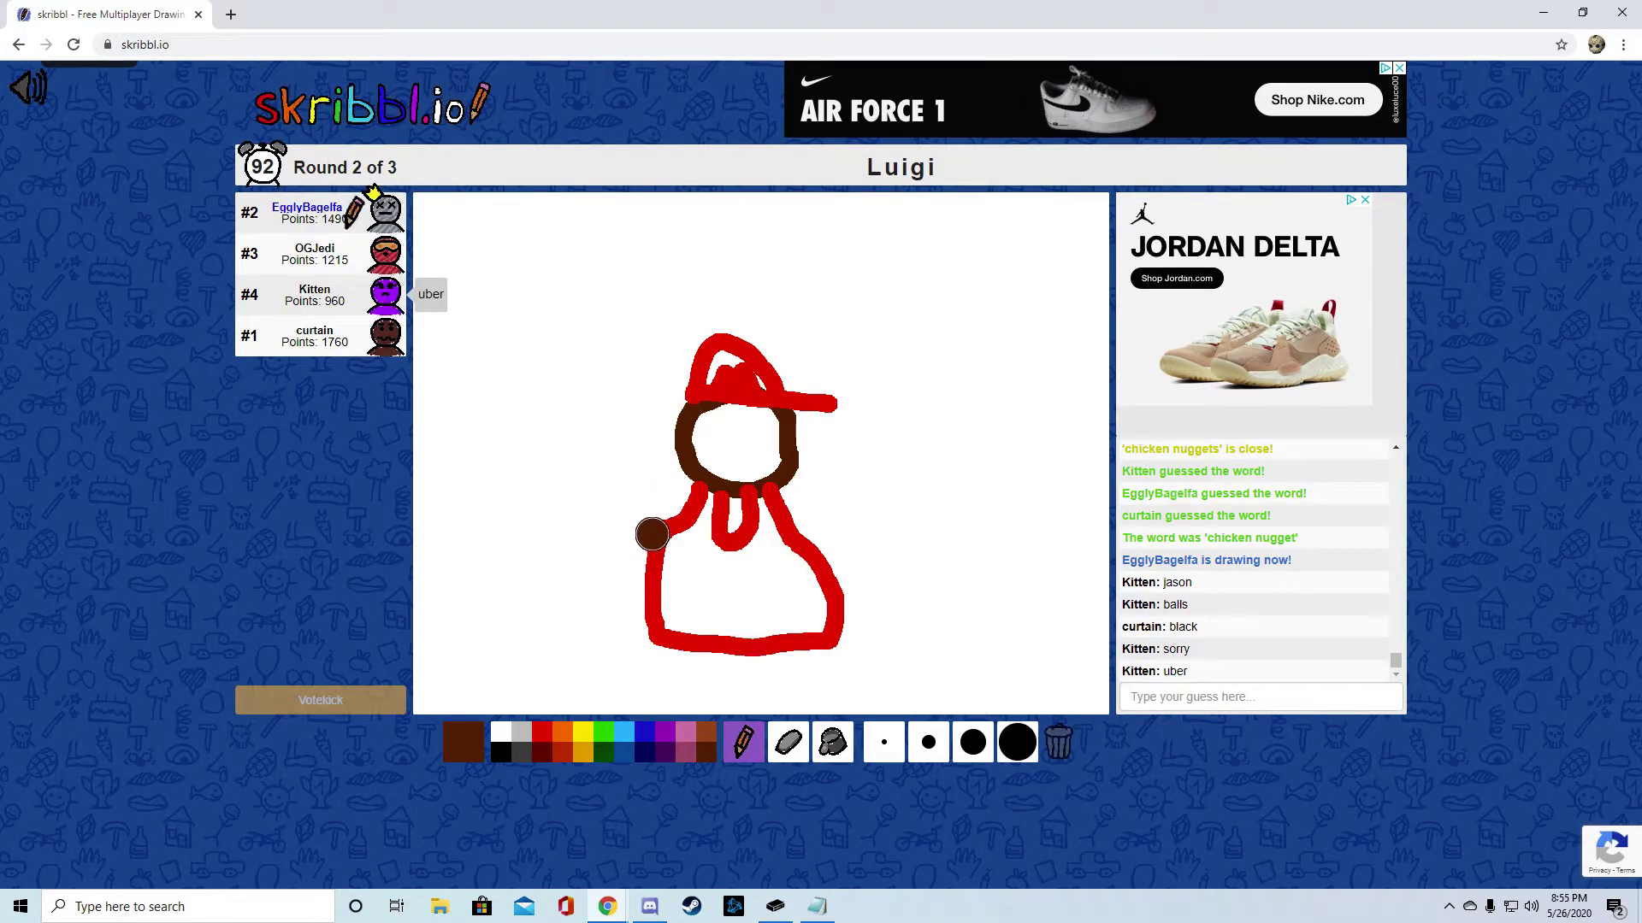
mouse_move(652, 534)
left_mouse_down()
mouse_move(629, 487)
mouse_move(564, 482)
left_mouse_up()
mouse_move(648, 540)
left_mouse_down()
mouse_move(564, 500)
mouse_move(513, 398)
mouse_move(532, 337)
mouse_move(564, 372)
mouse_move(562, 460)
mouse_move(623, 513)
left_mouse_up()
mouse_move(802, 549)
left_mouse_down()
mouse_move(869, 508)
mouse_move(828, 539)
mouse_move(898, 403)
mouse_move(886, 509)
mouse_move(880, 432)
left_mouse_up()
Draw a black M on the cap and two yellow overall buttons
left_click(510, 754)
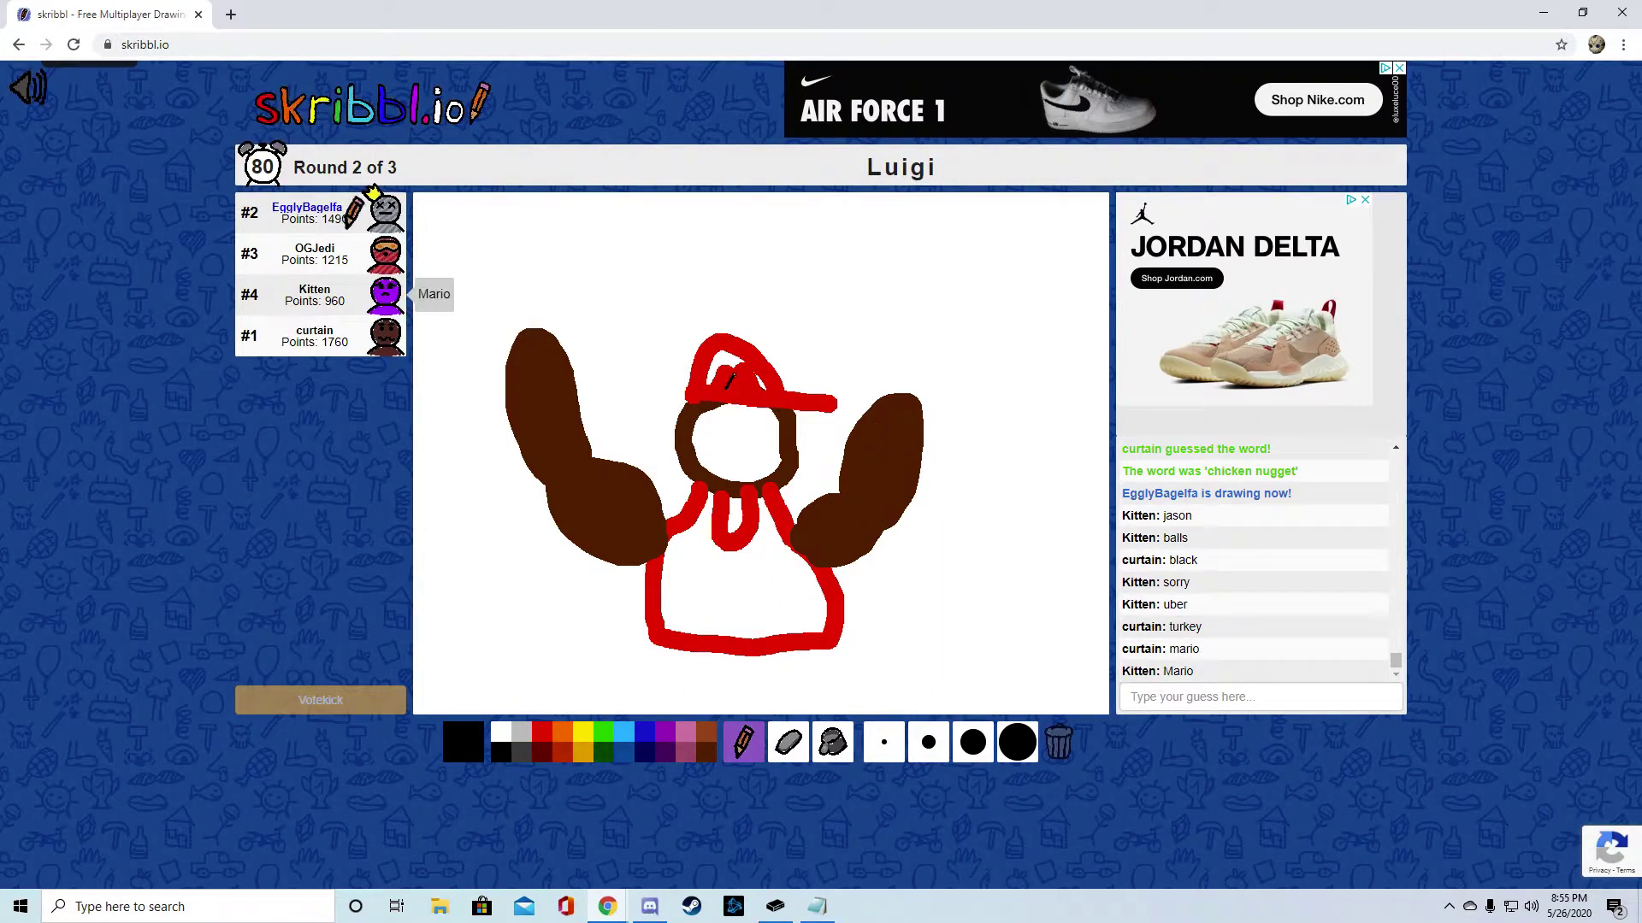
left_click_drag(741, 385, 757, 394)
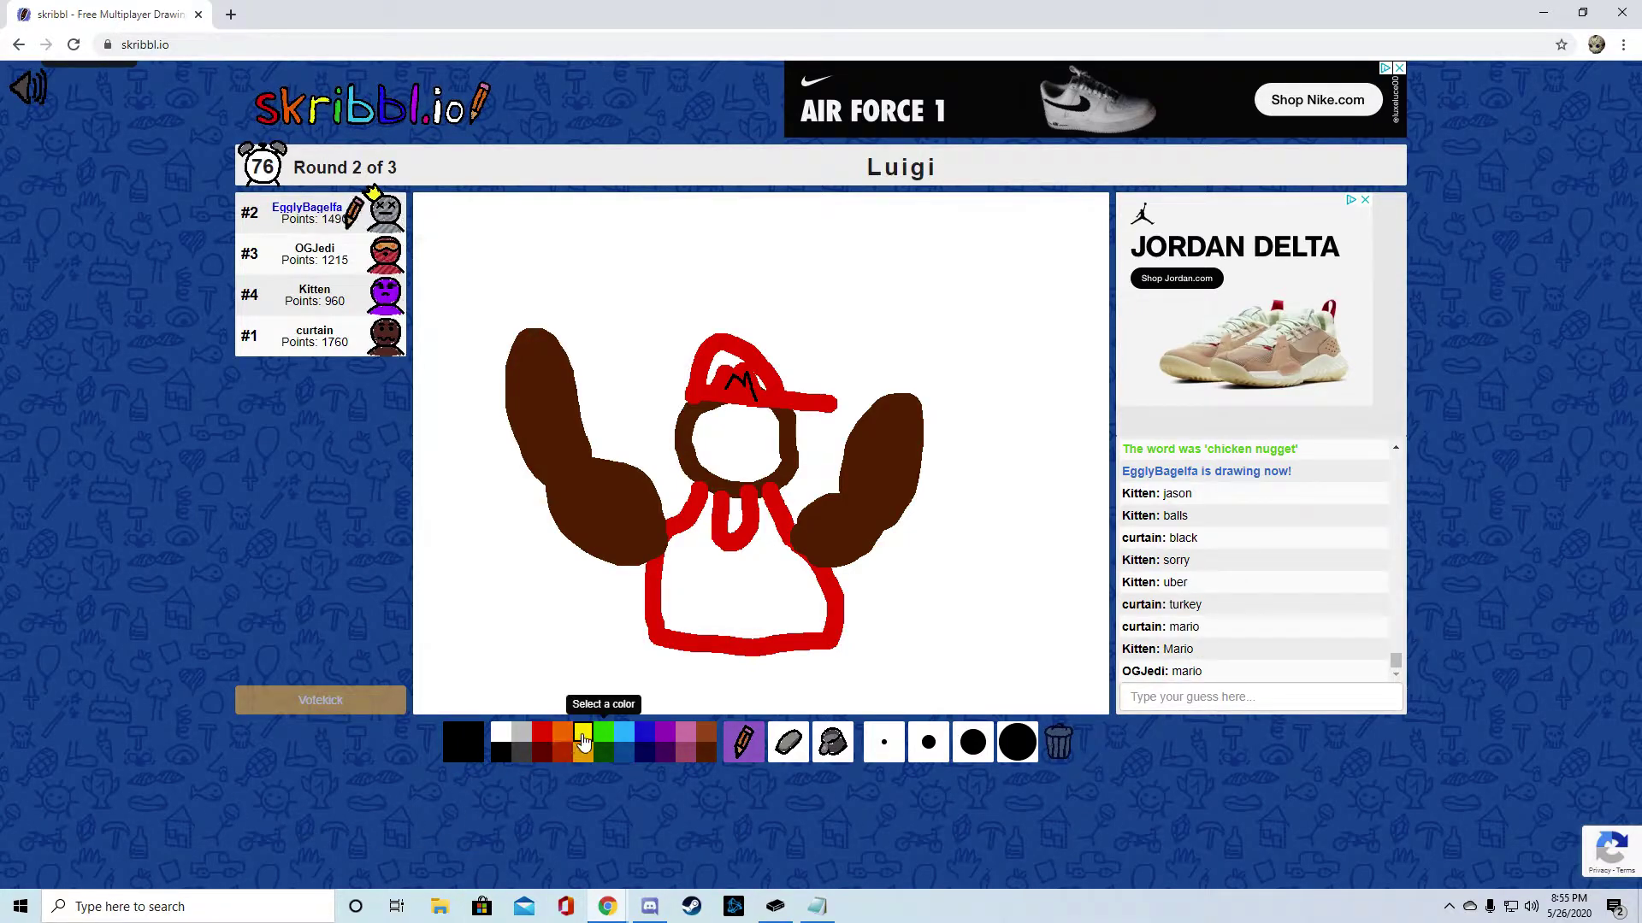
left_click(584, 741)
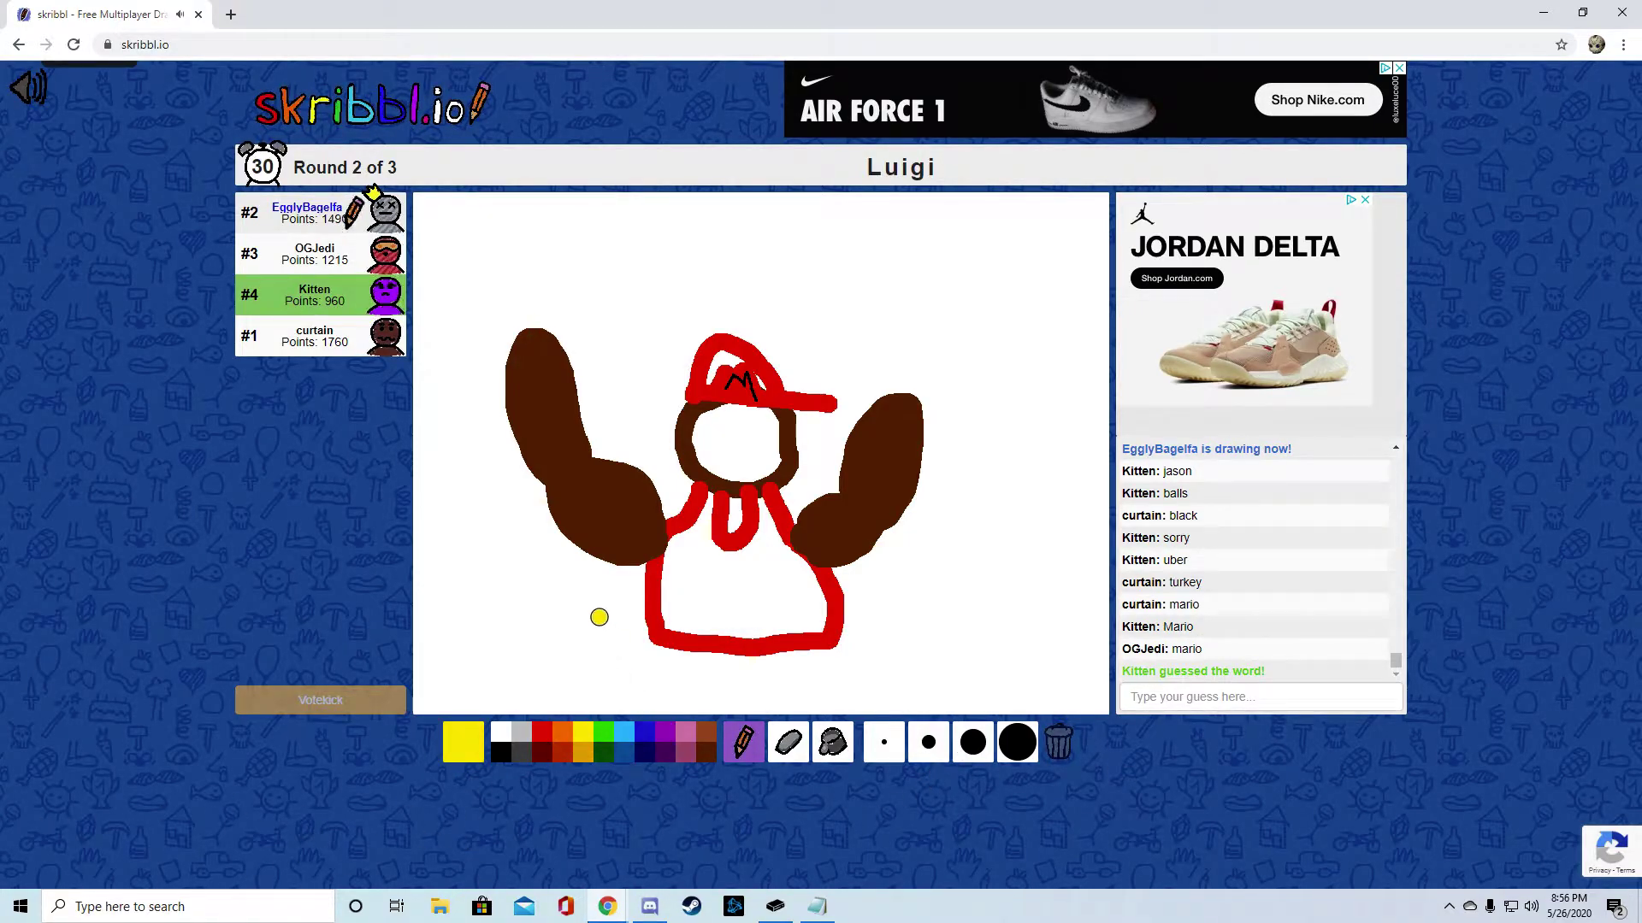
left_click(704, 538)
left_click(761, 538)
Draw blue left and right trouser legs down to the canvas edge
left_click(649, 738)
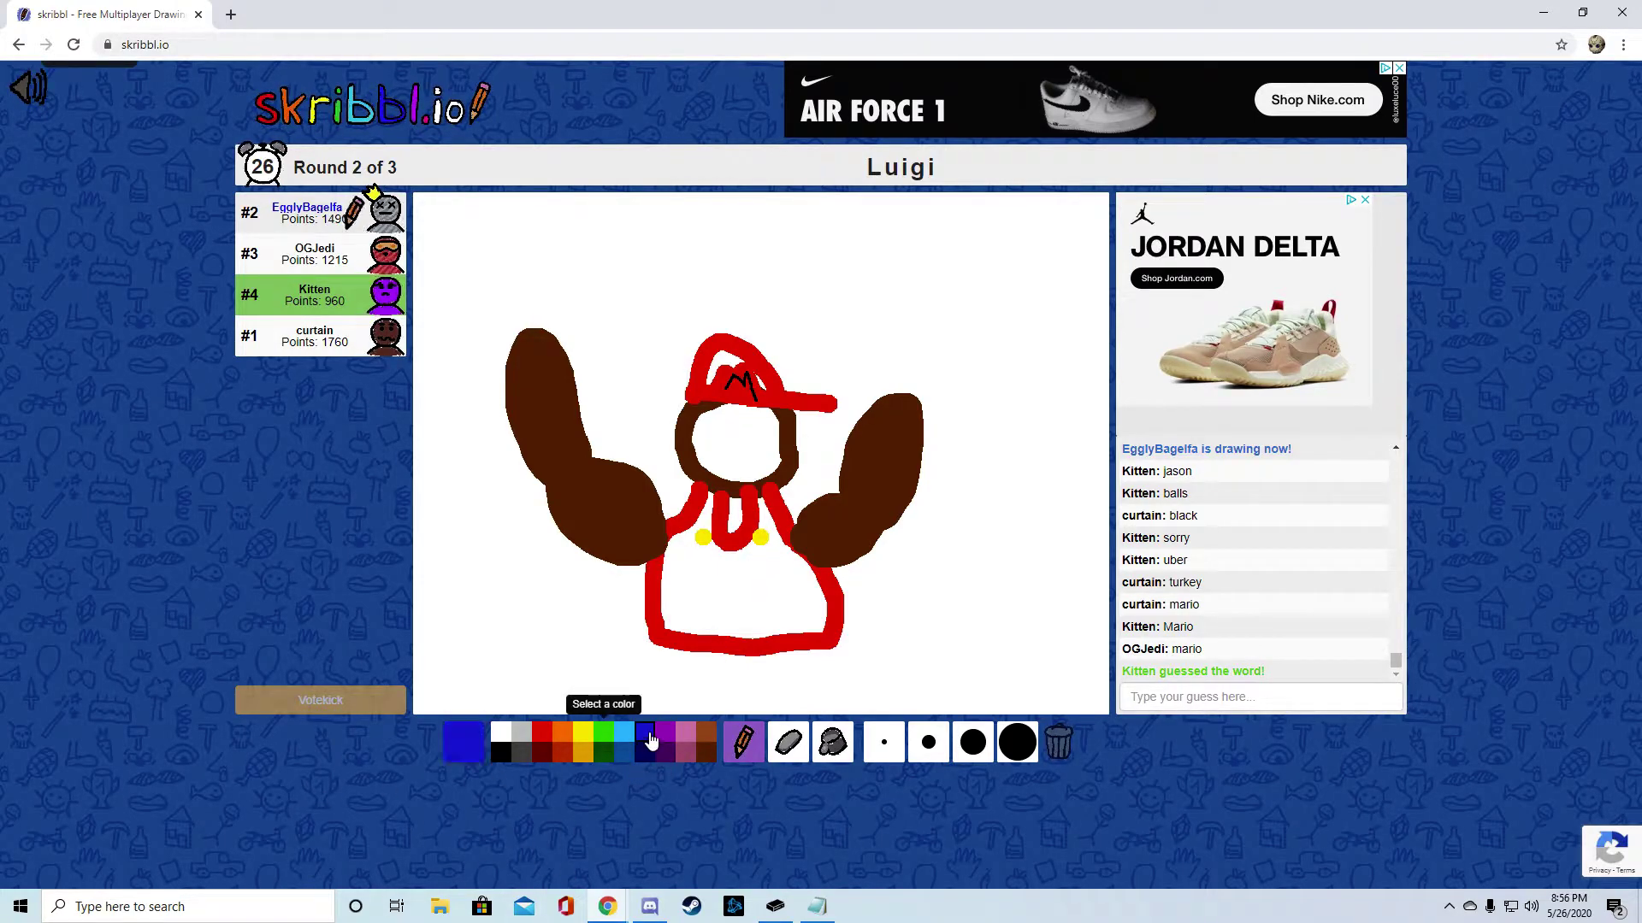
left_click_drag(656, 634, 651, 713)
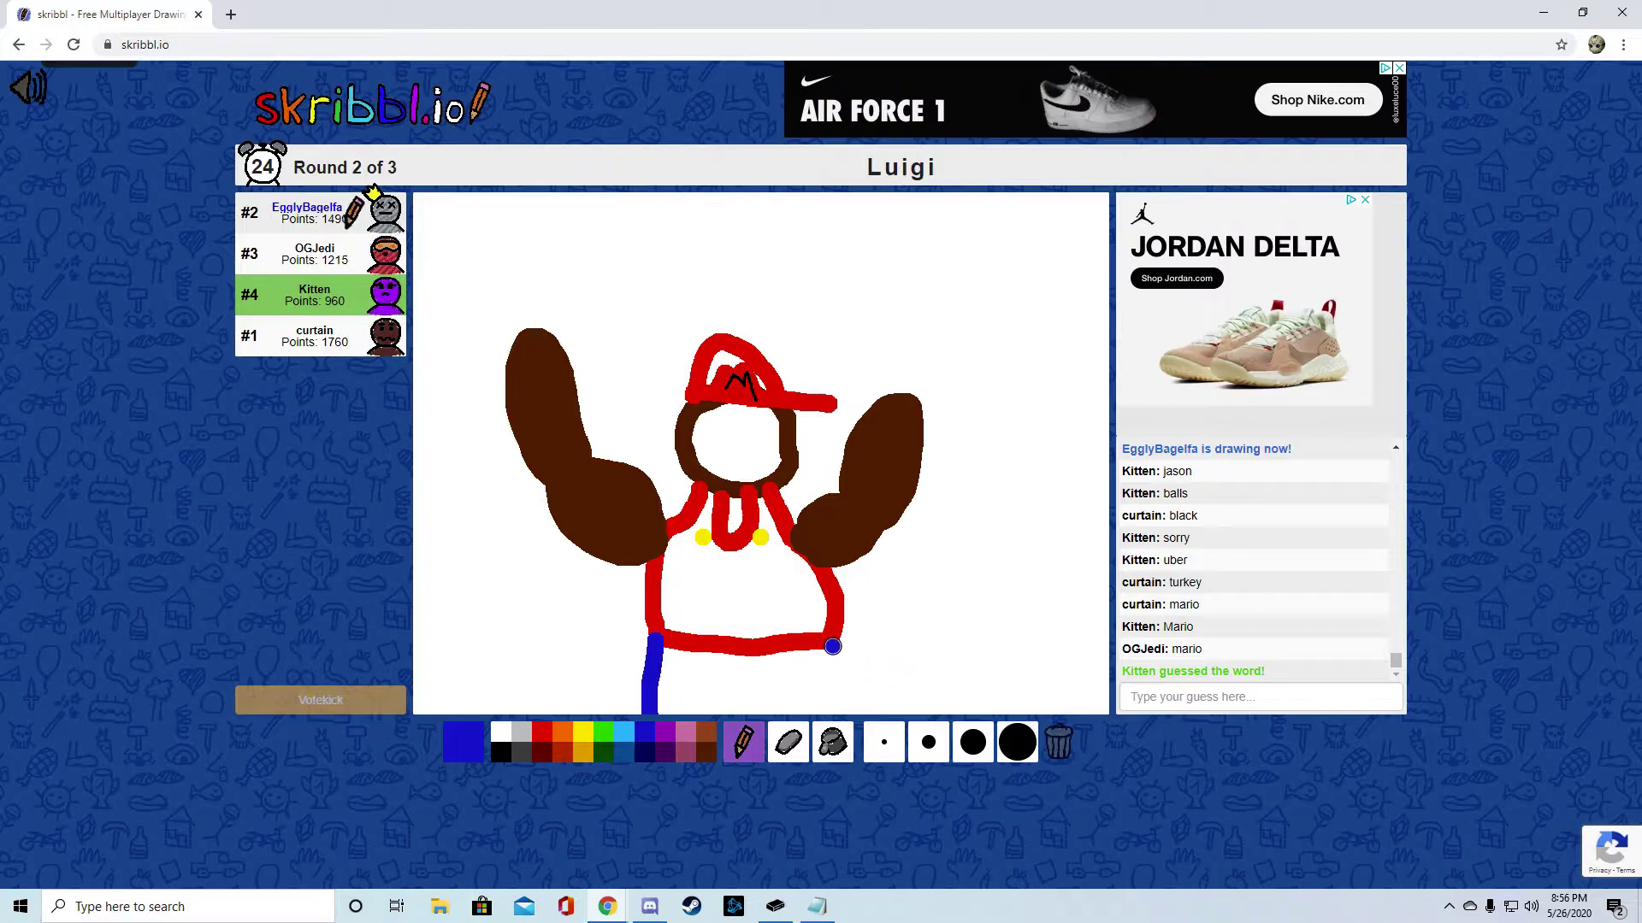
left_click_drag(832, 647, 856, 711)
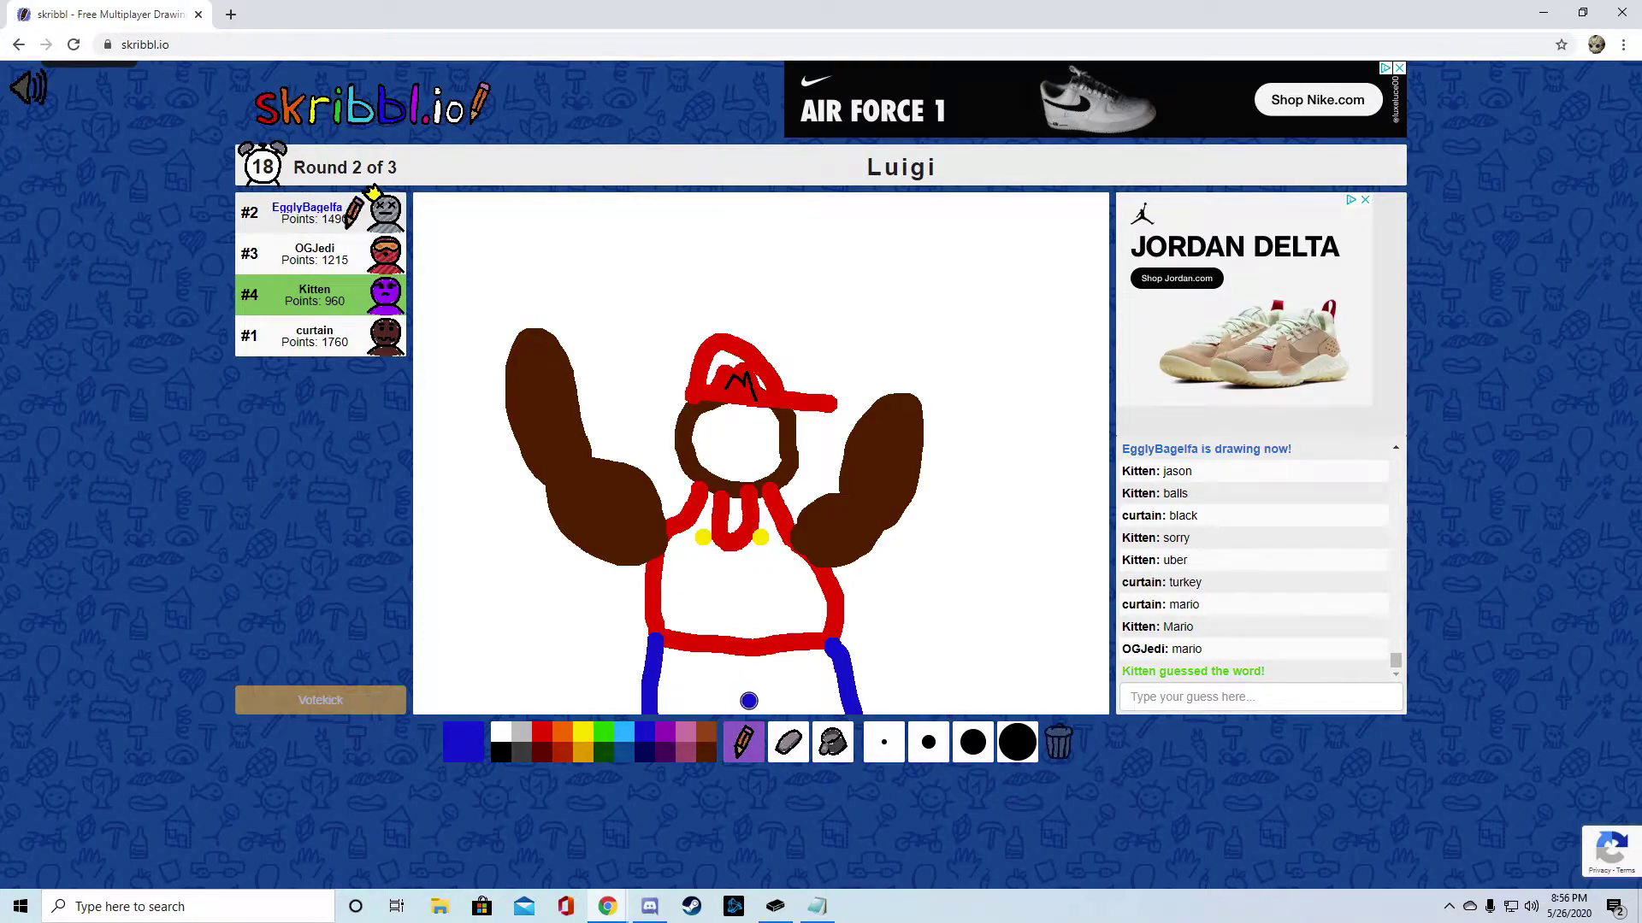
Bucket-fill the trousers blue, shirt red, face brown, and the cap around the M red
left_click(833, 743)
left_click(773, 687)
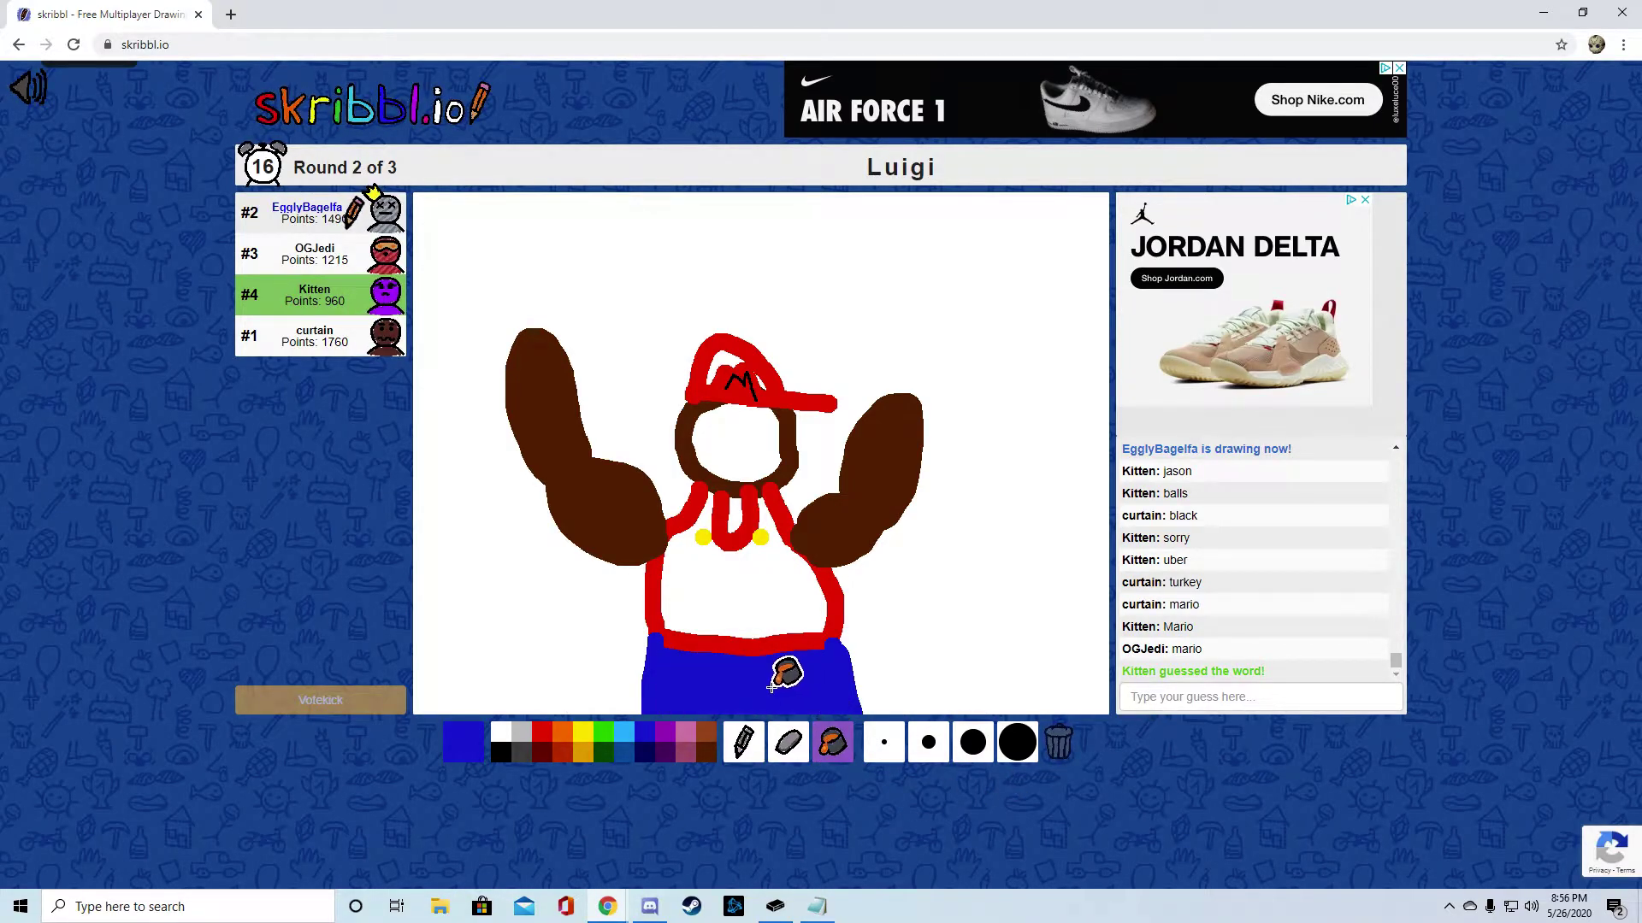
left_click(540, 734)
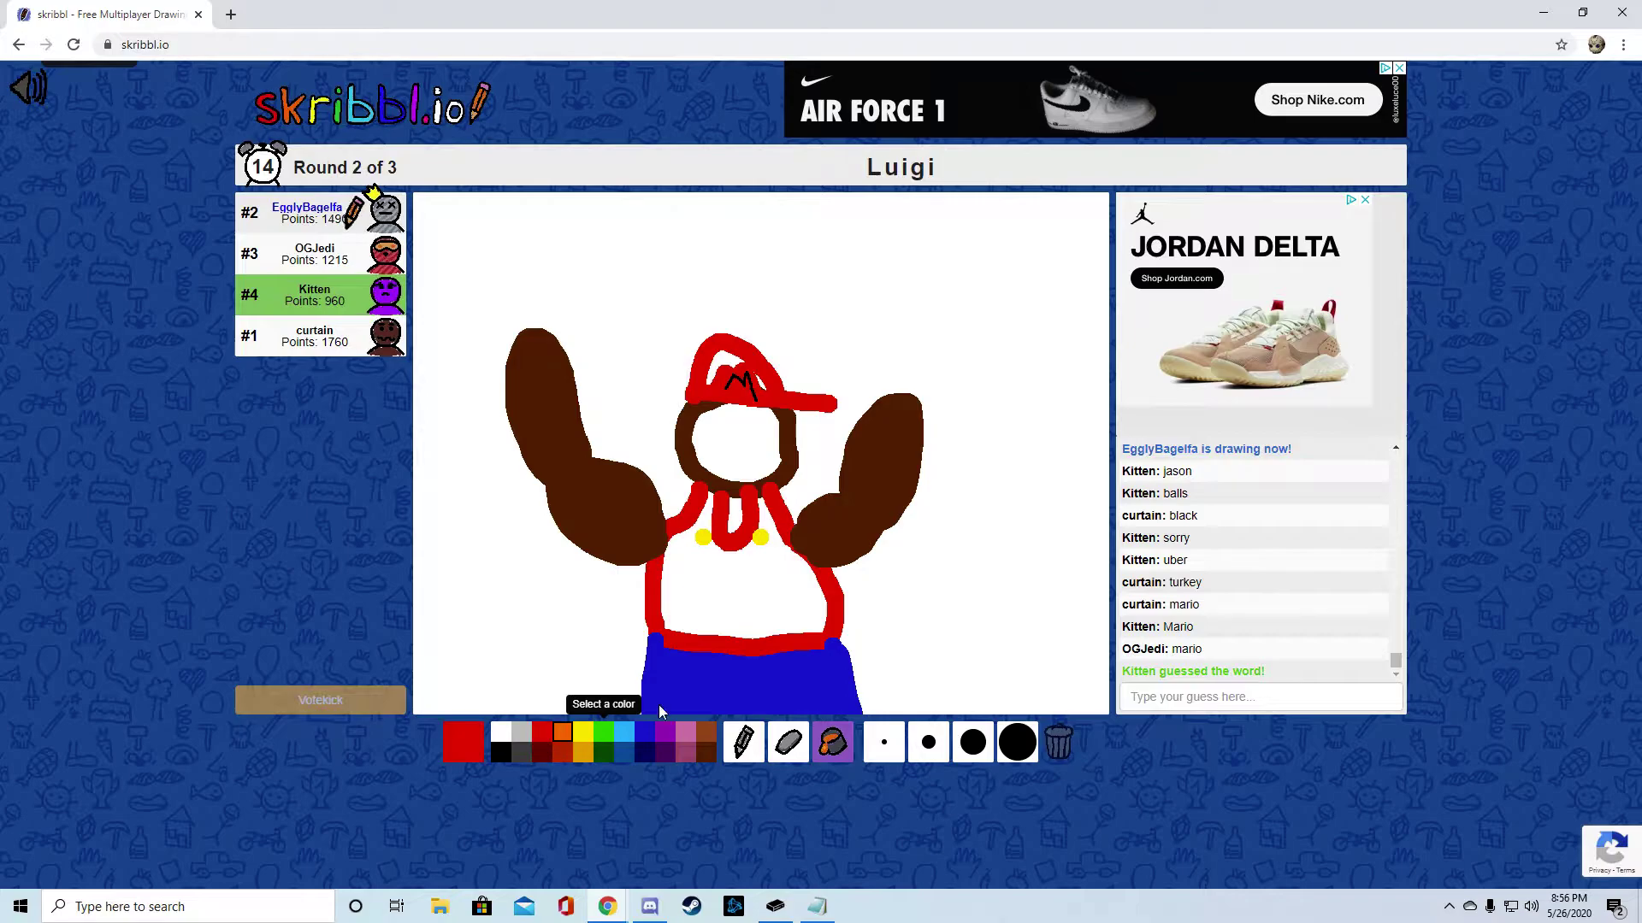
left_click(724, 613)
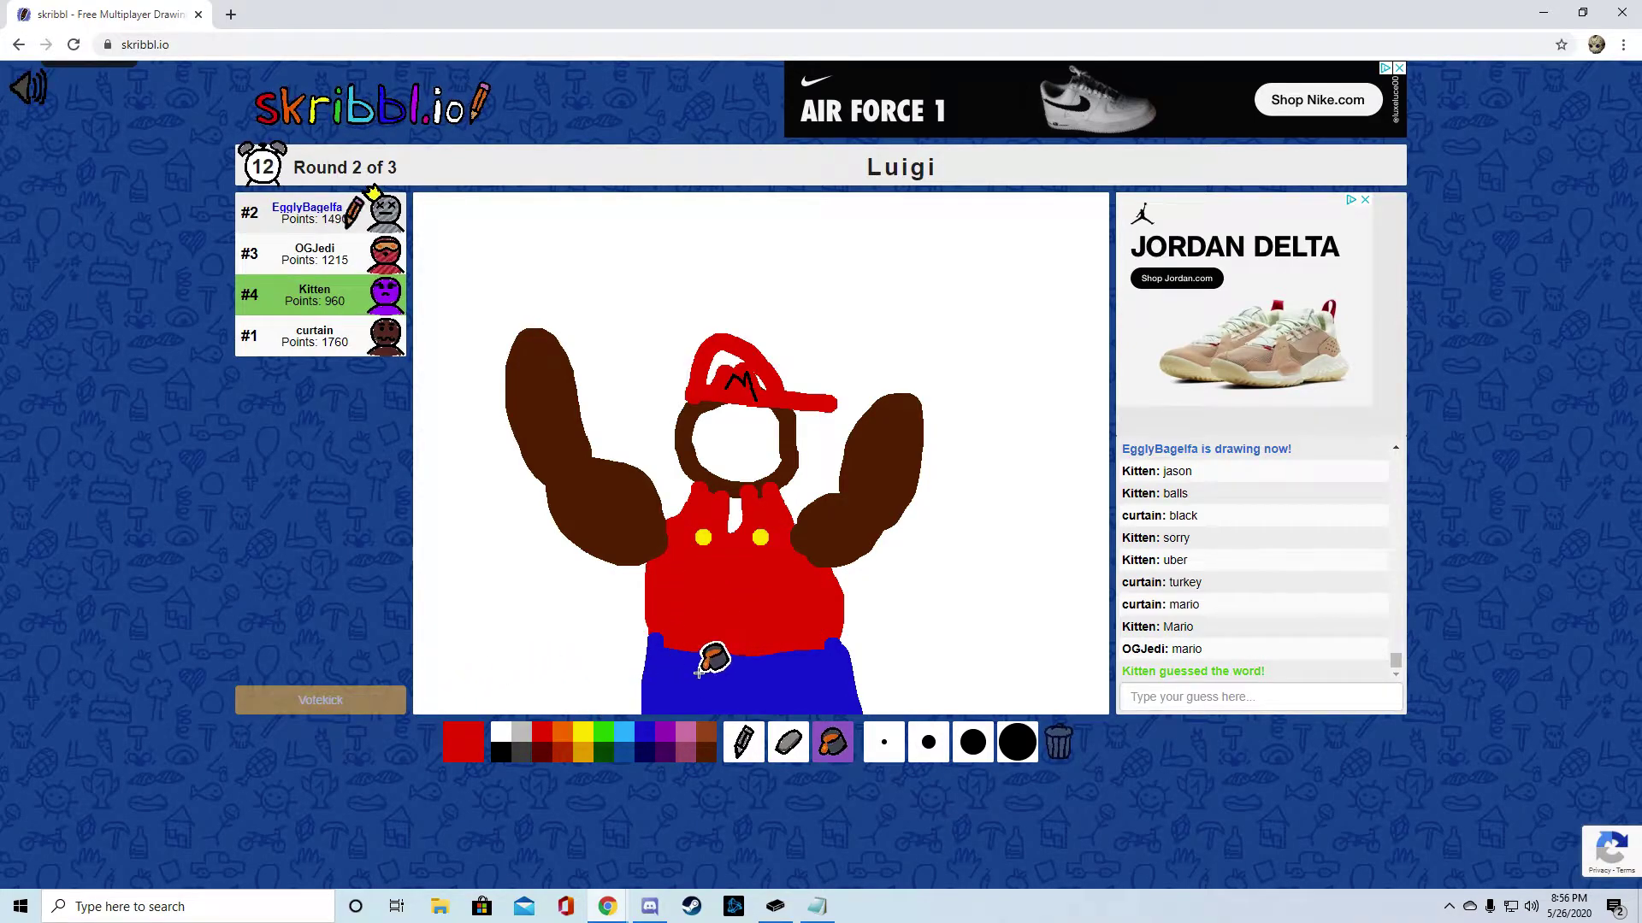
left_click(706, 744)
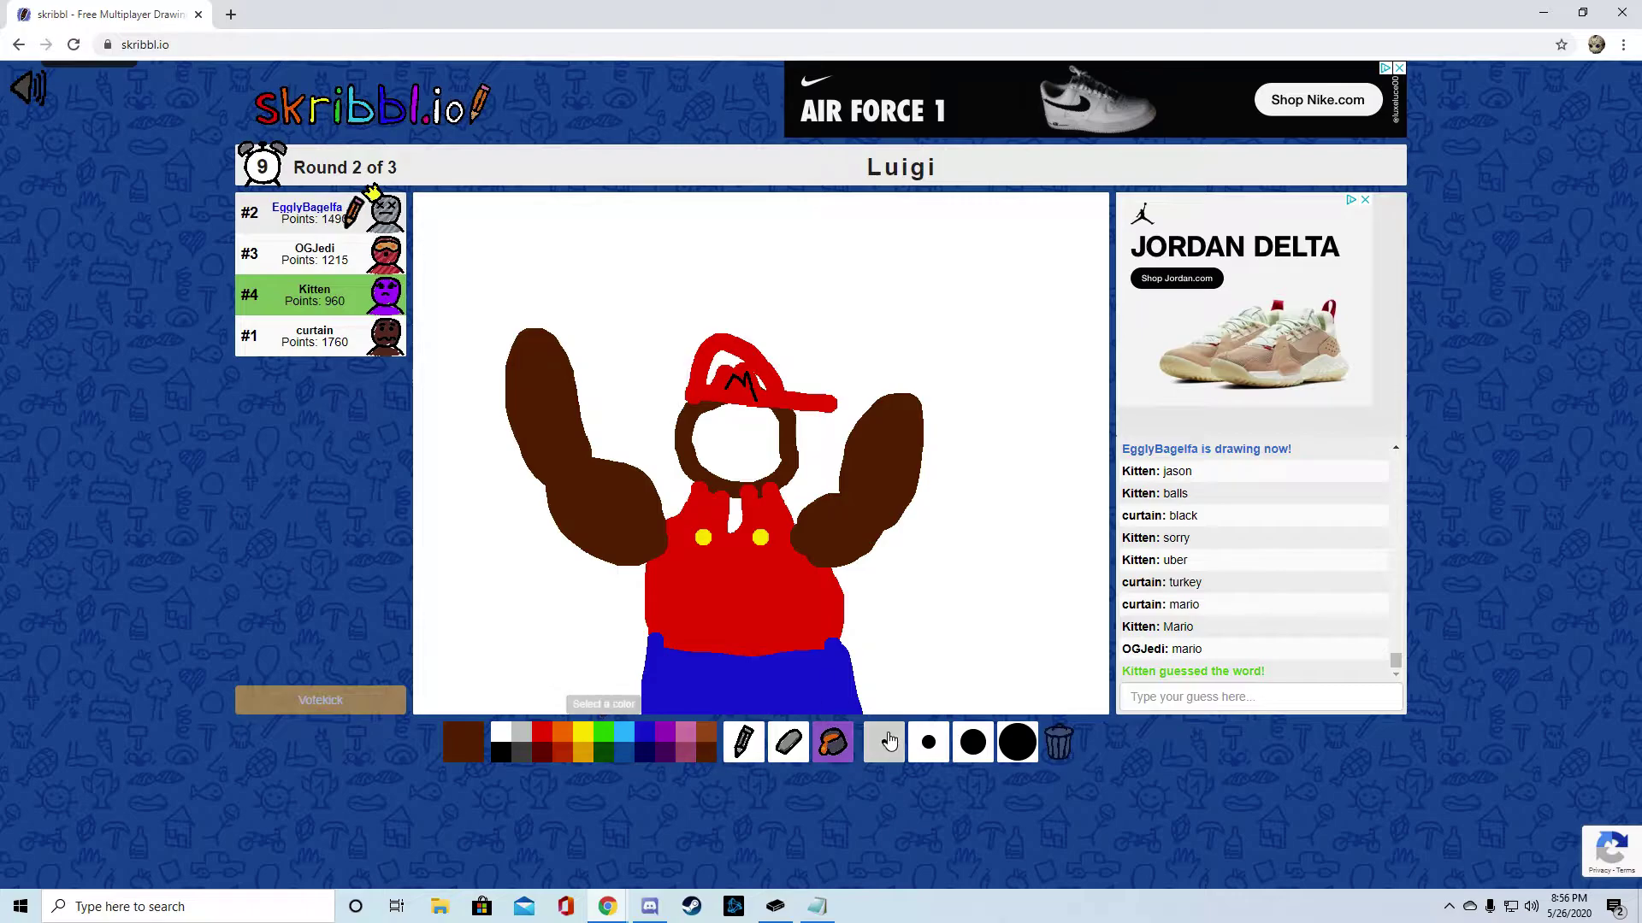
left_click(741, 443)
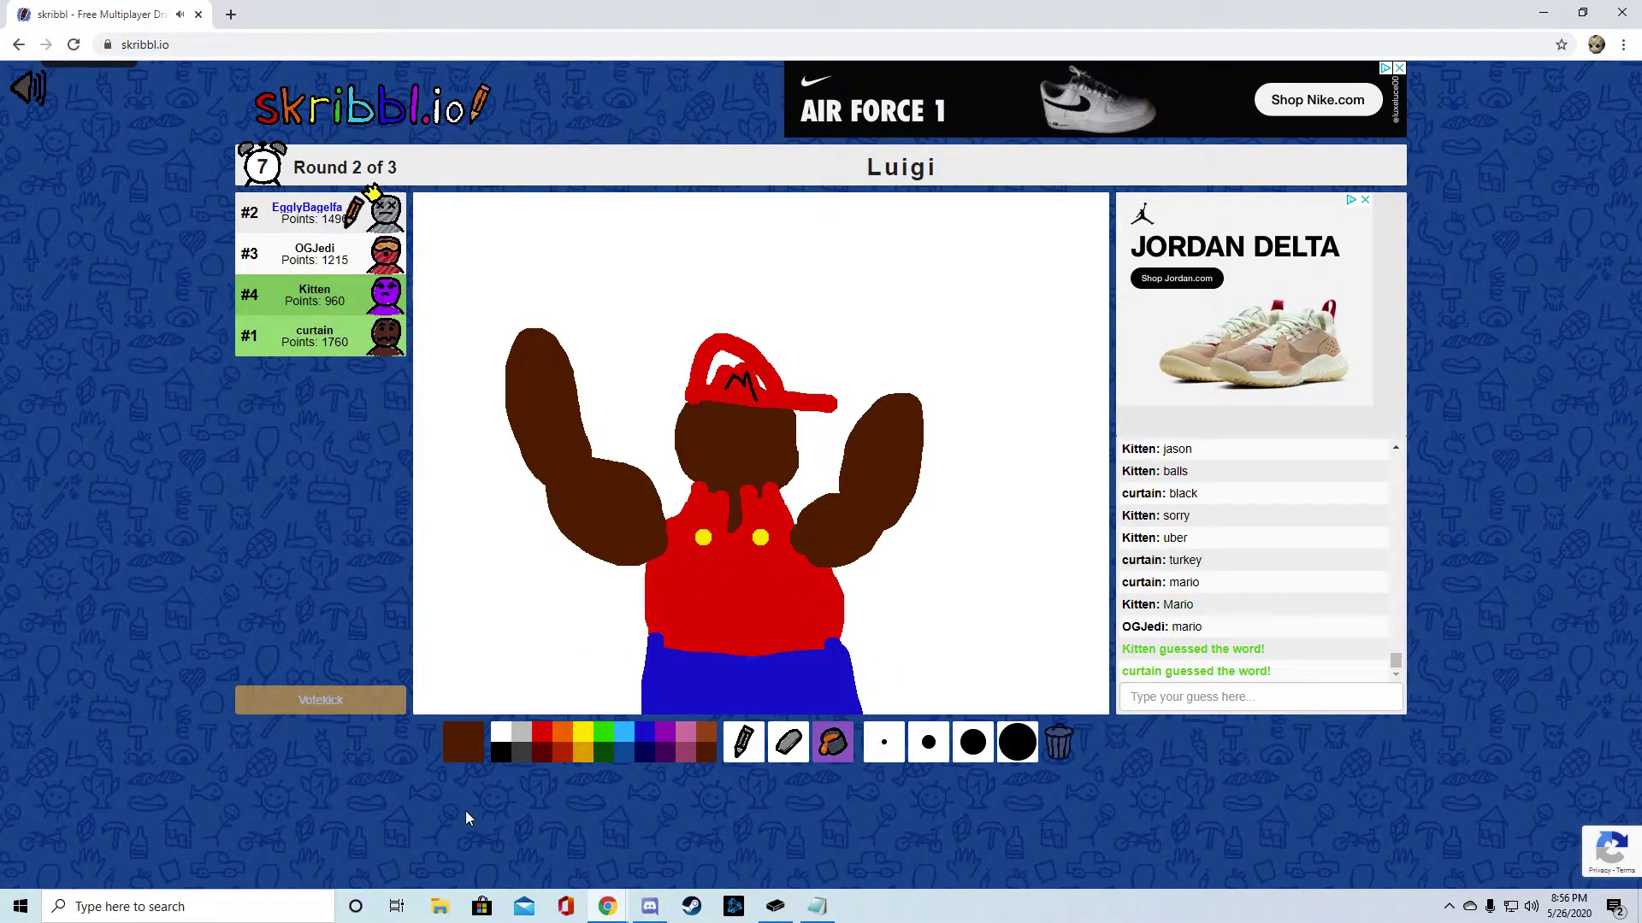
left_click(543, 733)
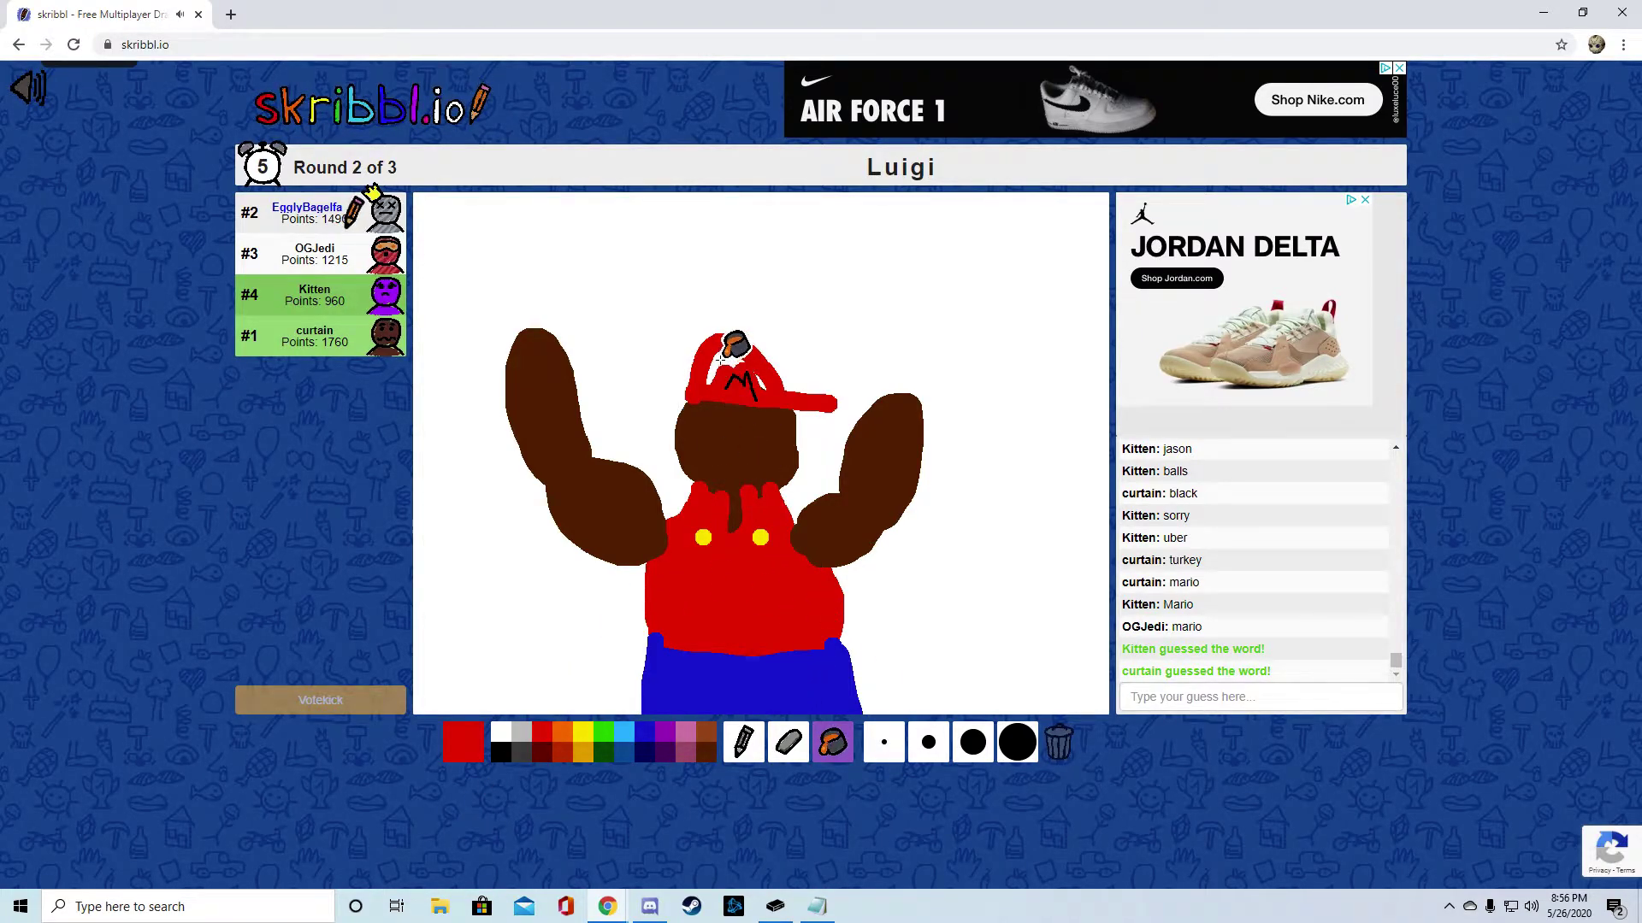
left_click(733, 372)
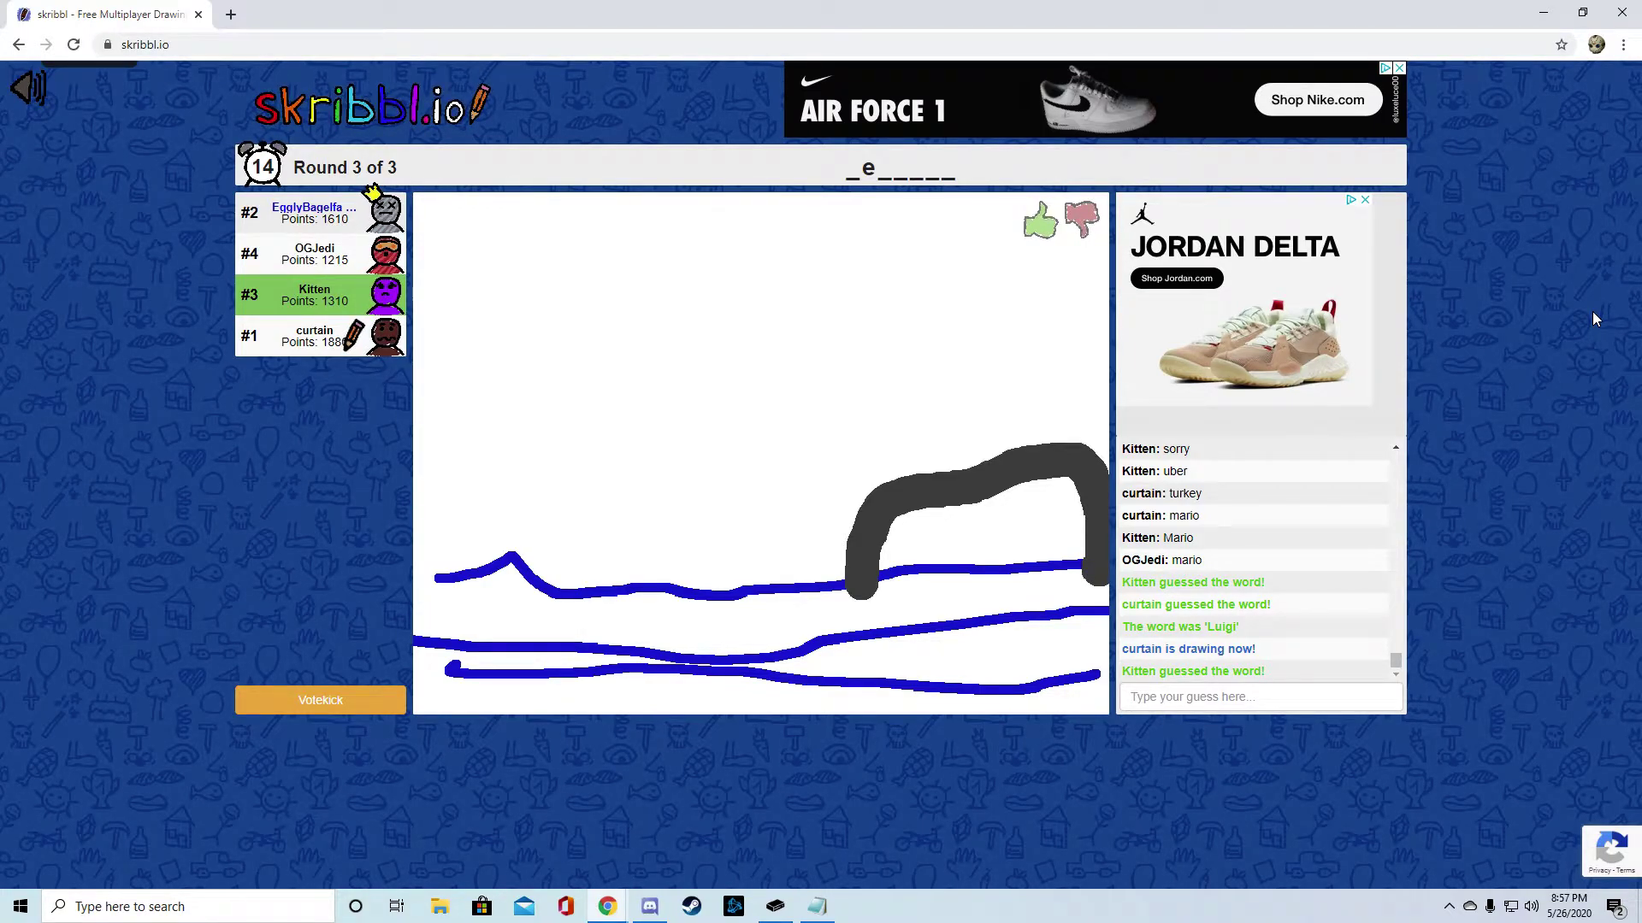
Submit 'mermaid' as the guess in the chat box
left_click(1268, 695)
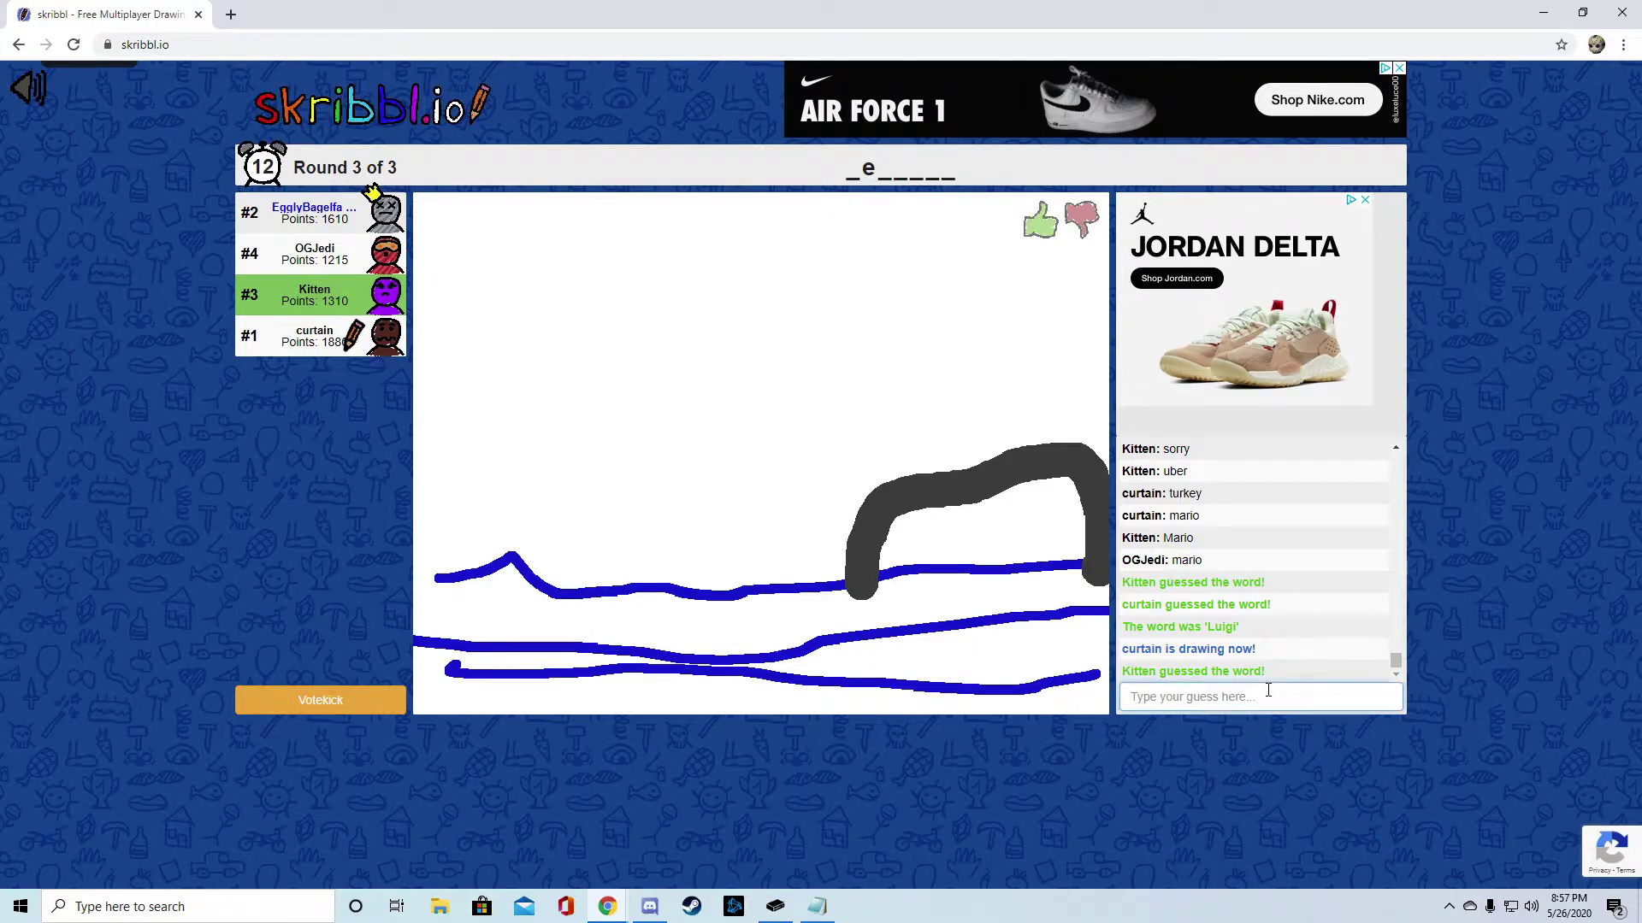
type("mermaid")
key("Return")
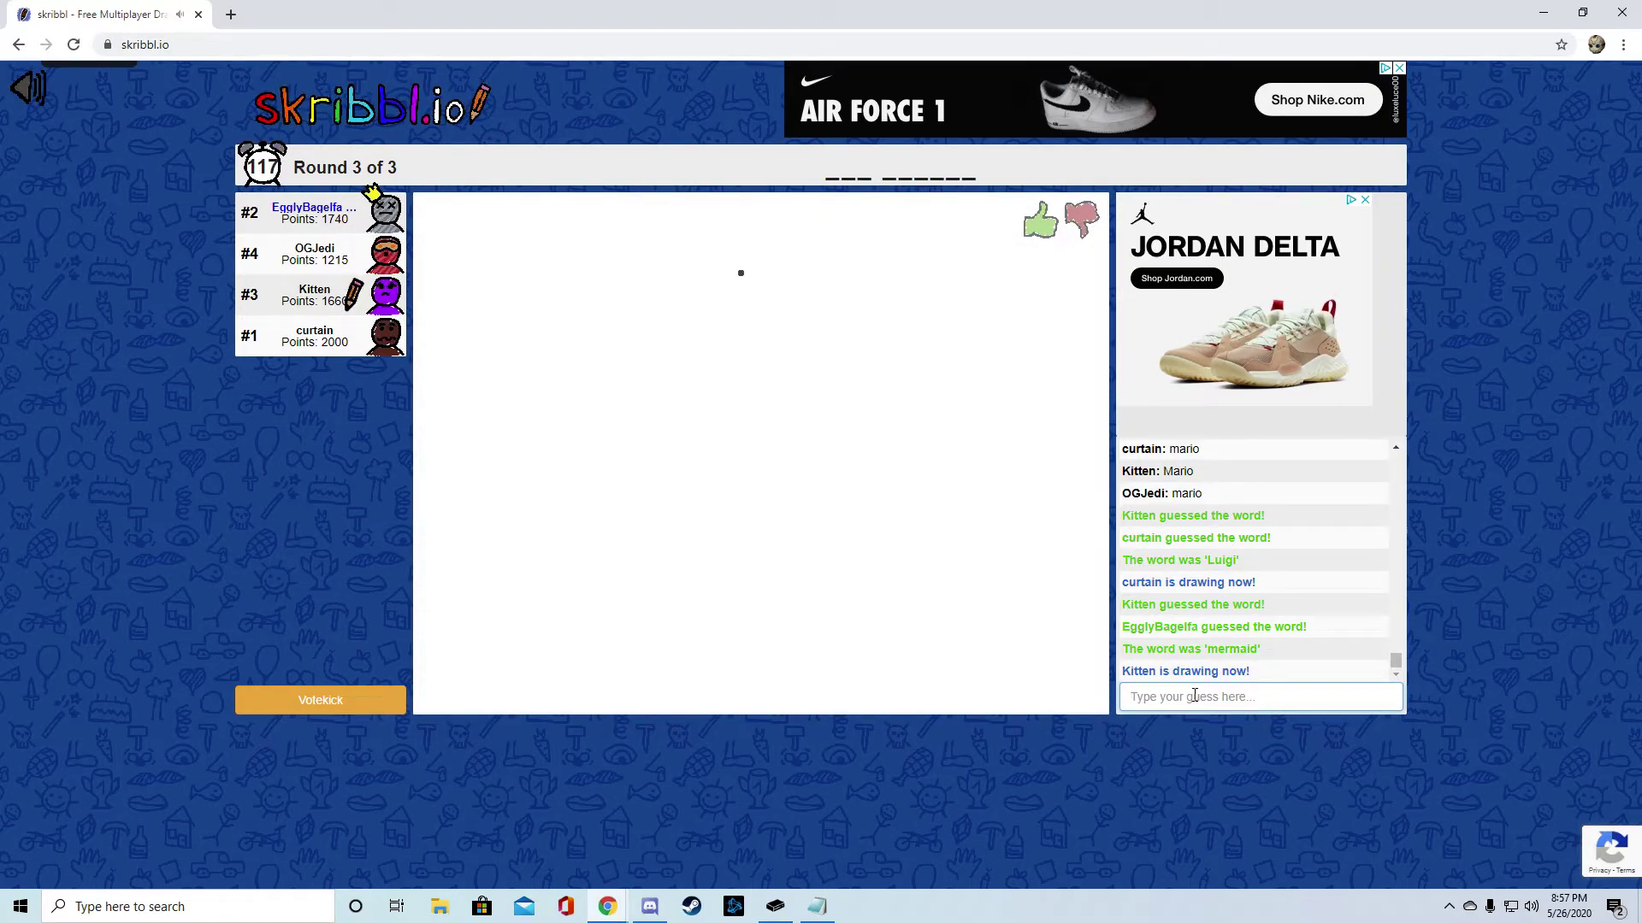
type("red ranger")
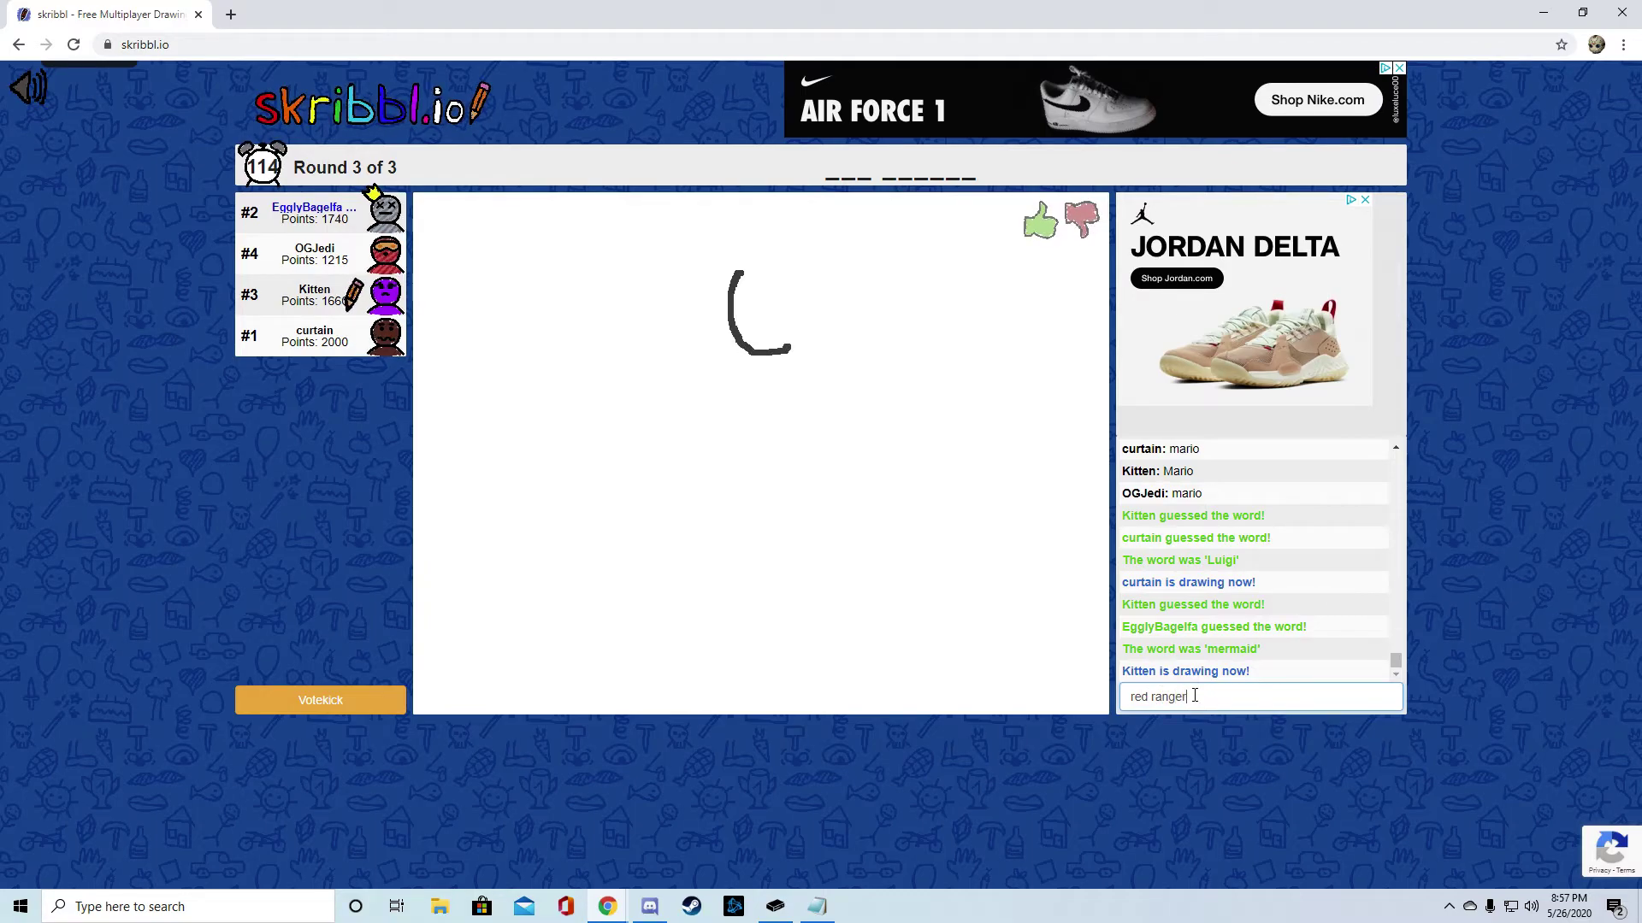
Guess 'red ranger' and 'red rocket', fix a typo, then guess 'bat signal'
key("Return")
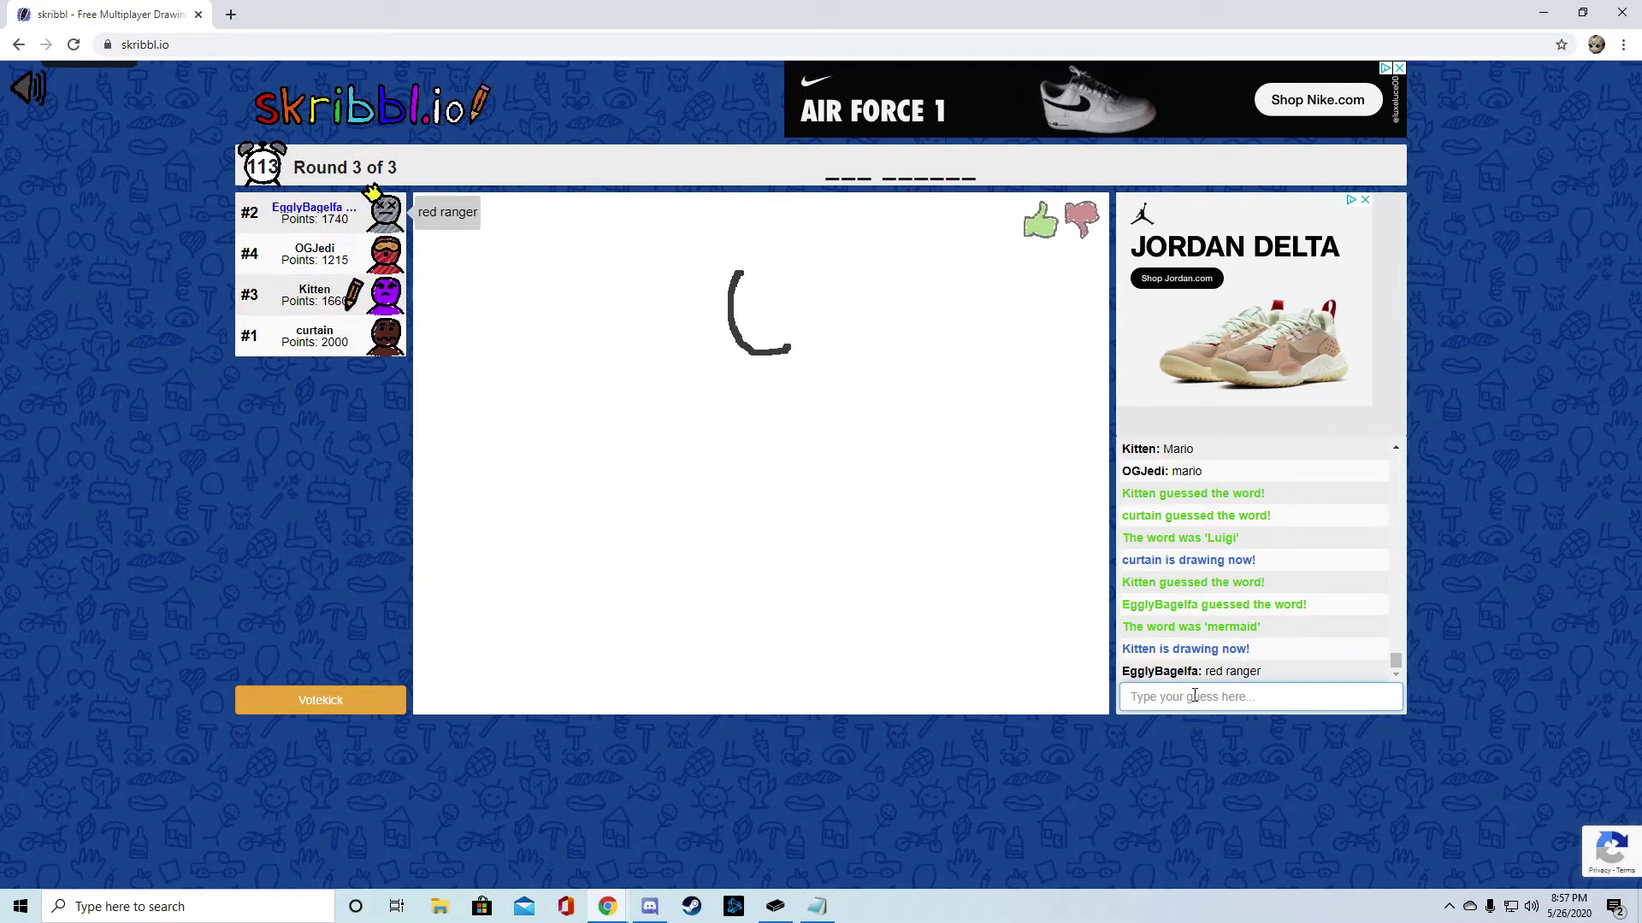
type("red roc")
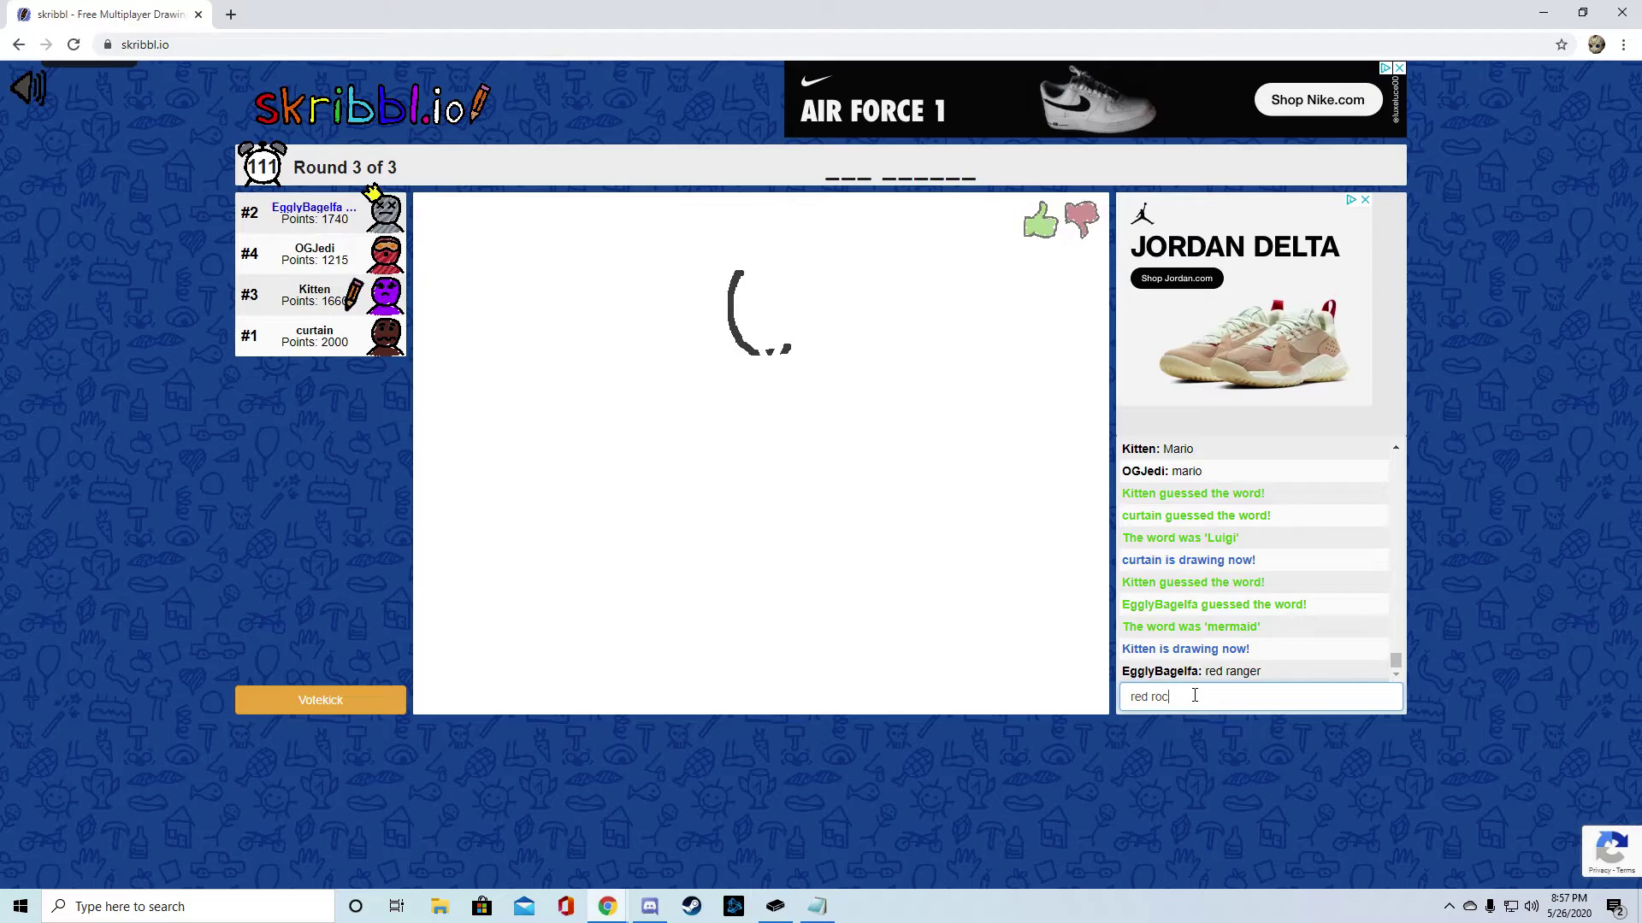
type("ket")
key("Return")
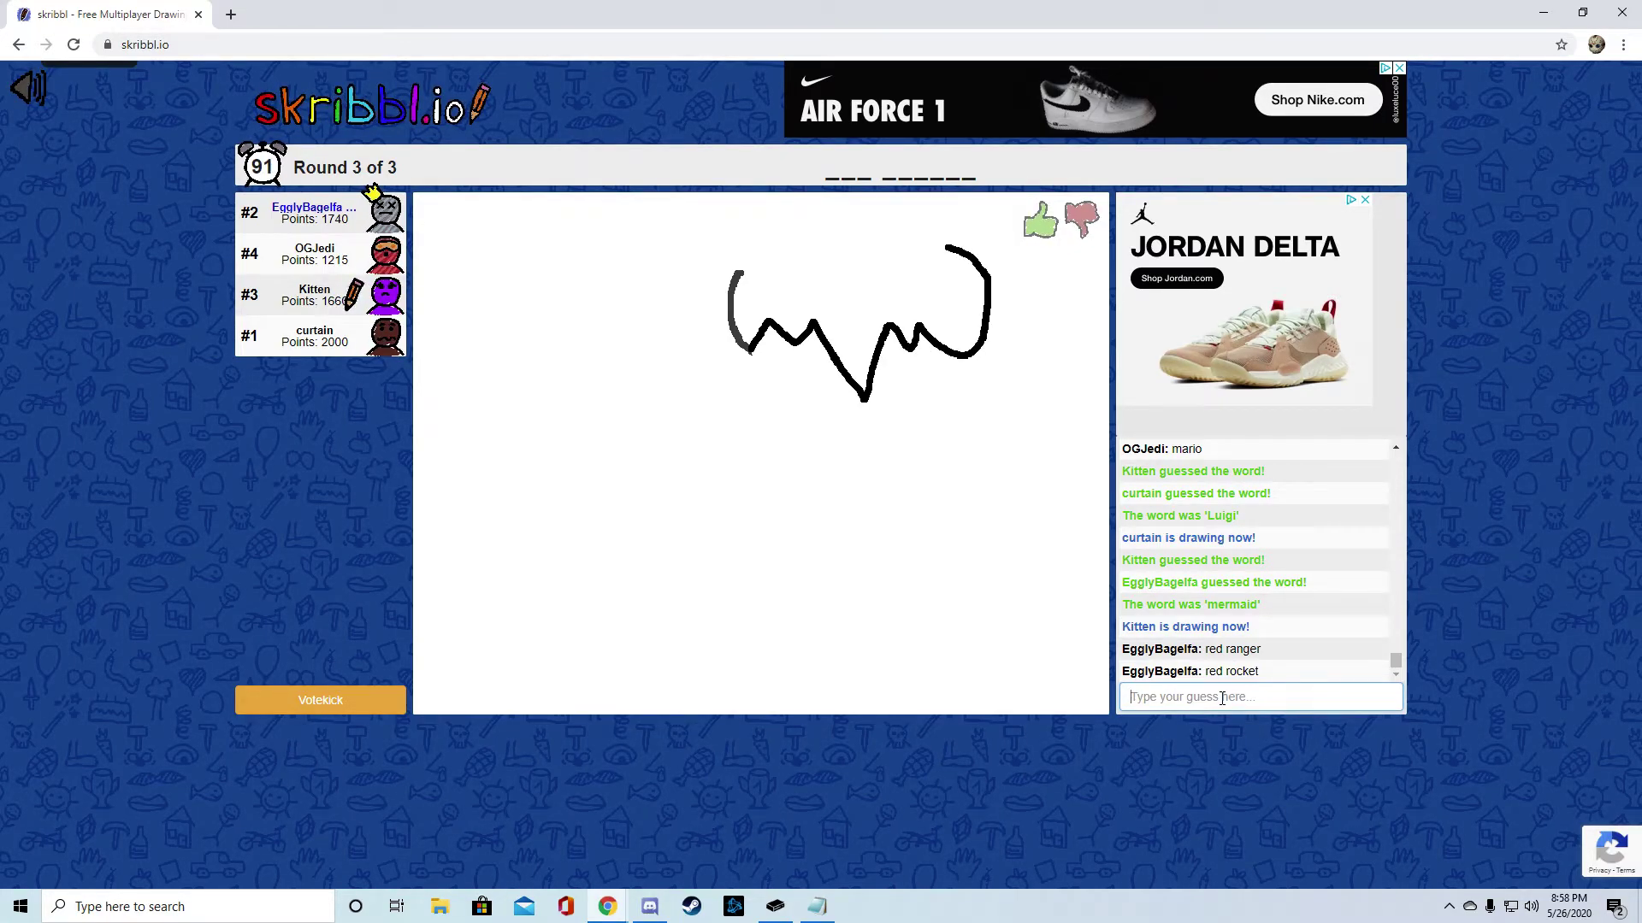
type("b")
key("BackSpace")
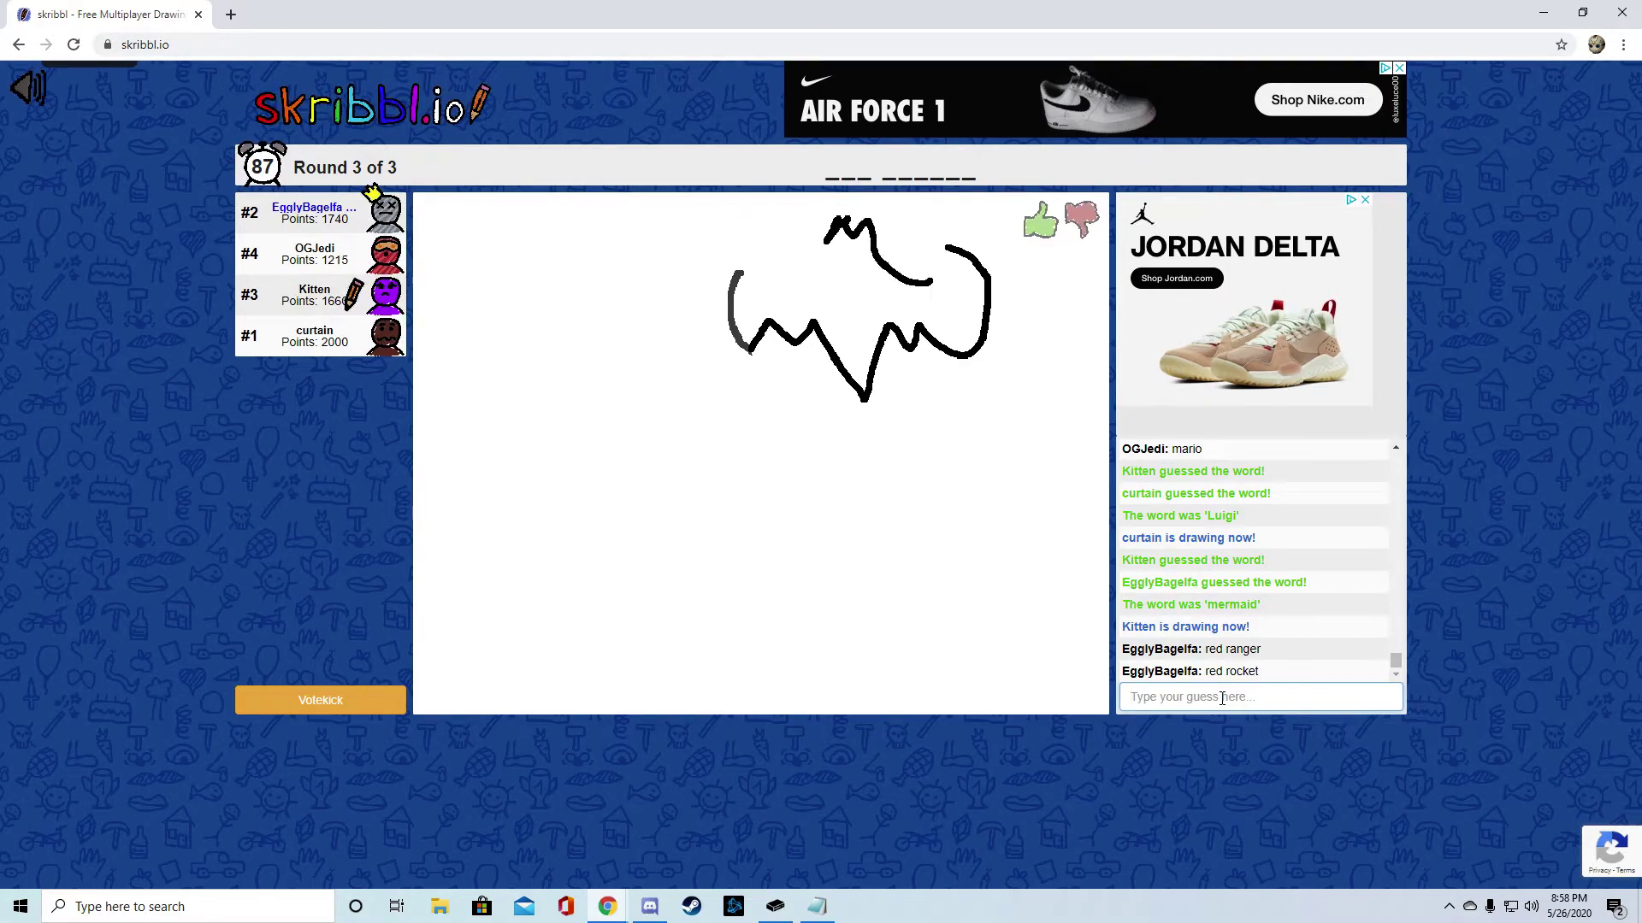
type("b")
type("gnal")
key("Return")
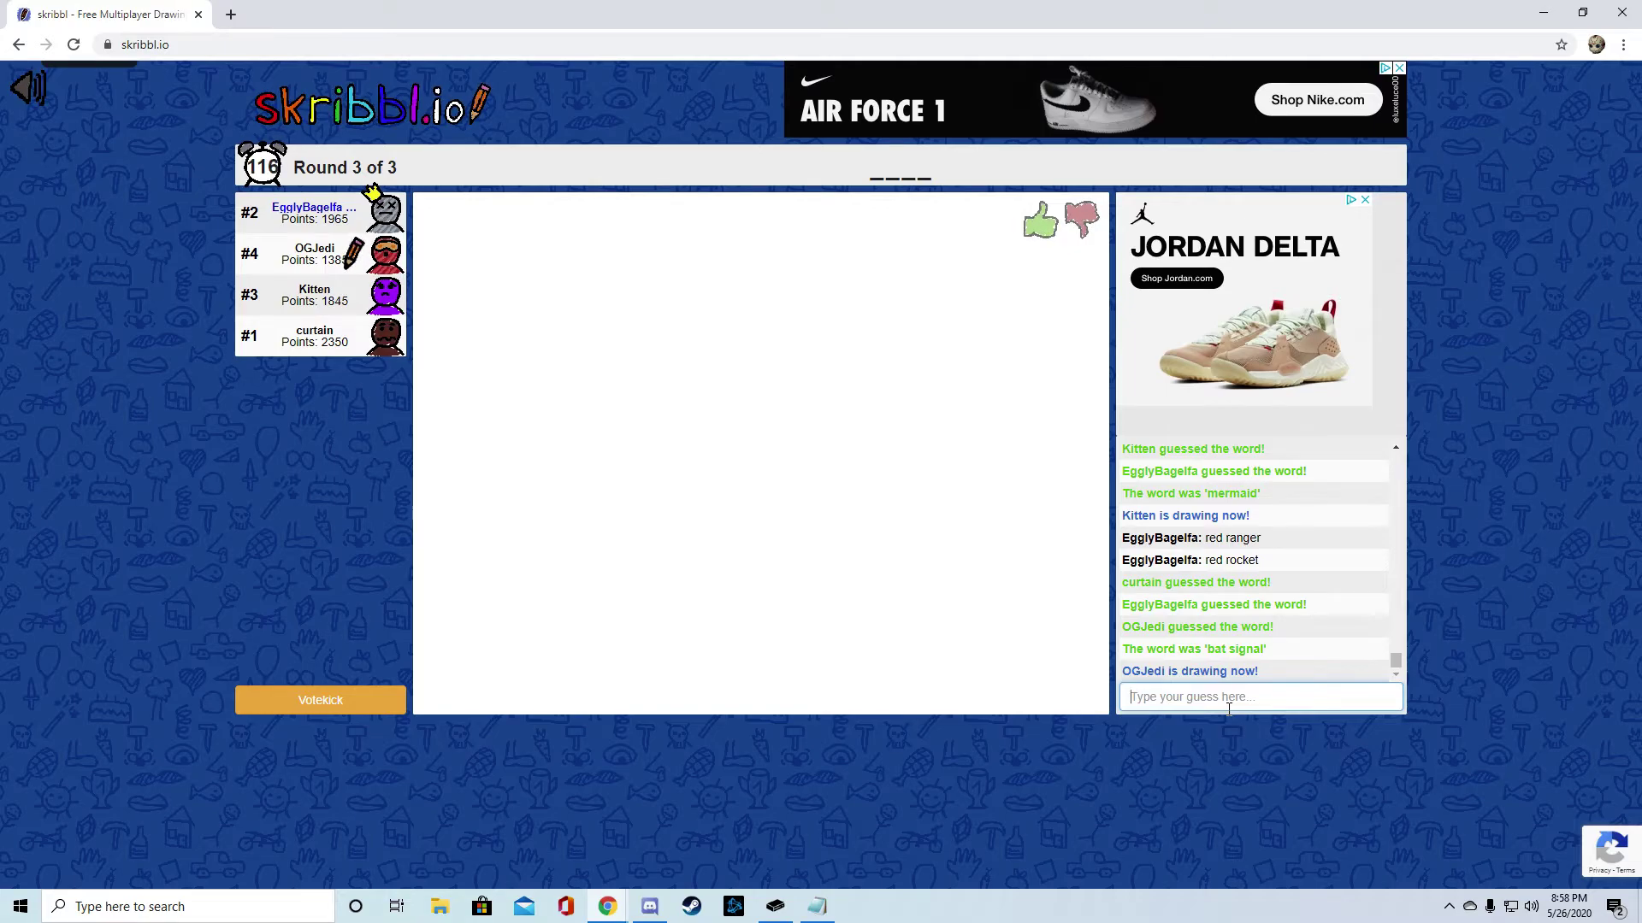
type("o")
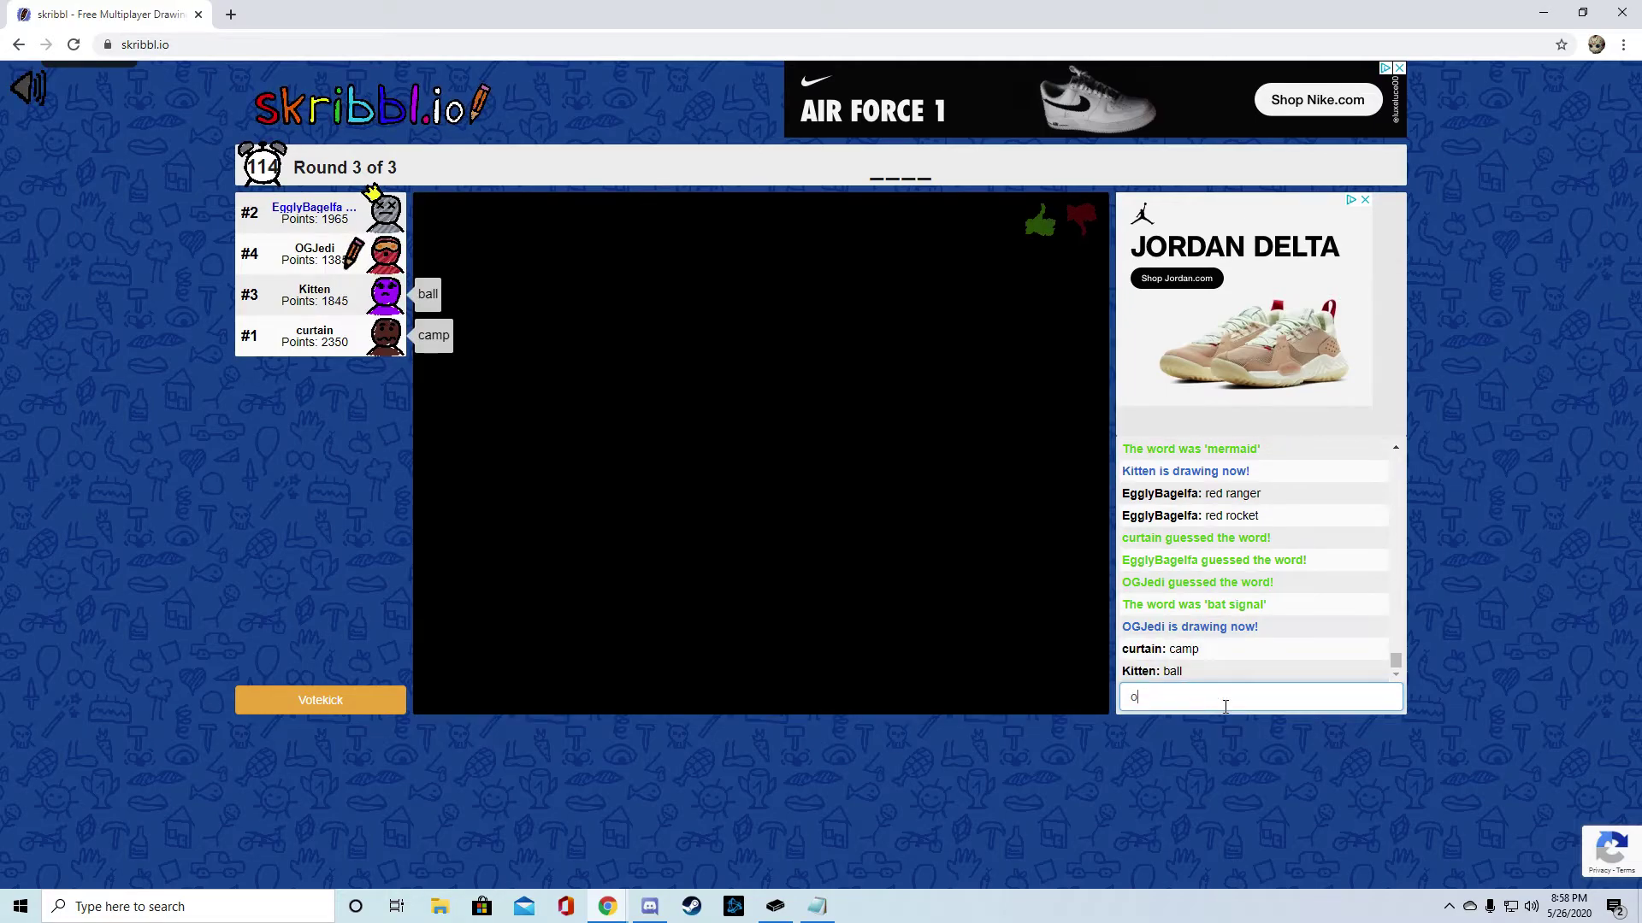
type("ven")
Submit guesses 'oven', 'undo', 'redo', then the correct 'wifi'
key("Return")
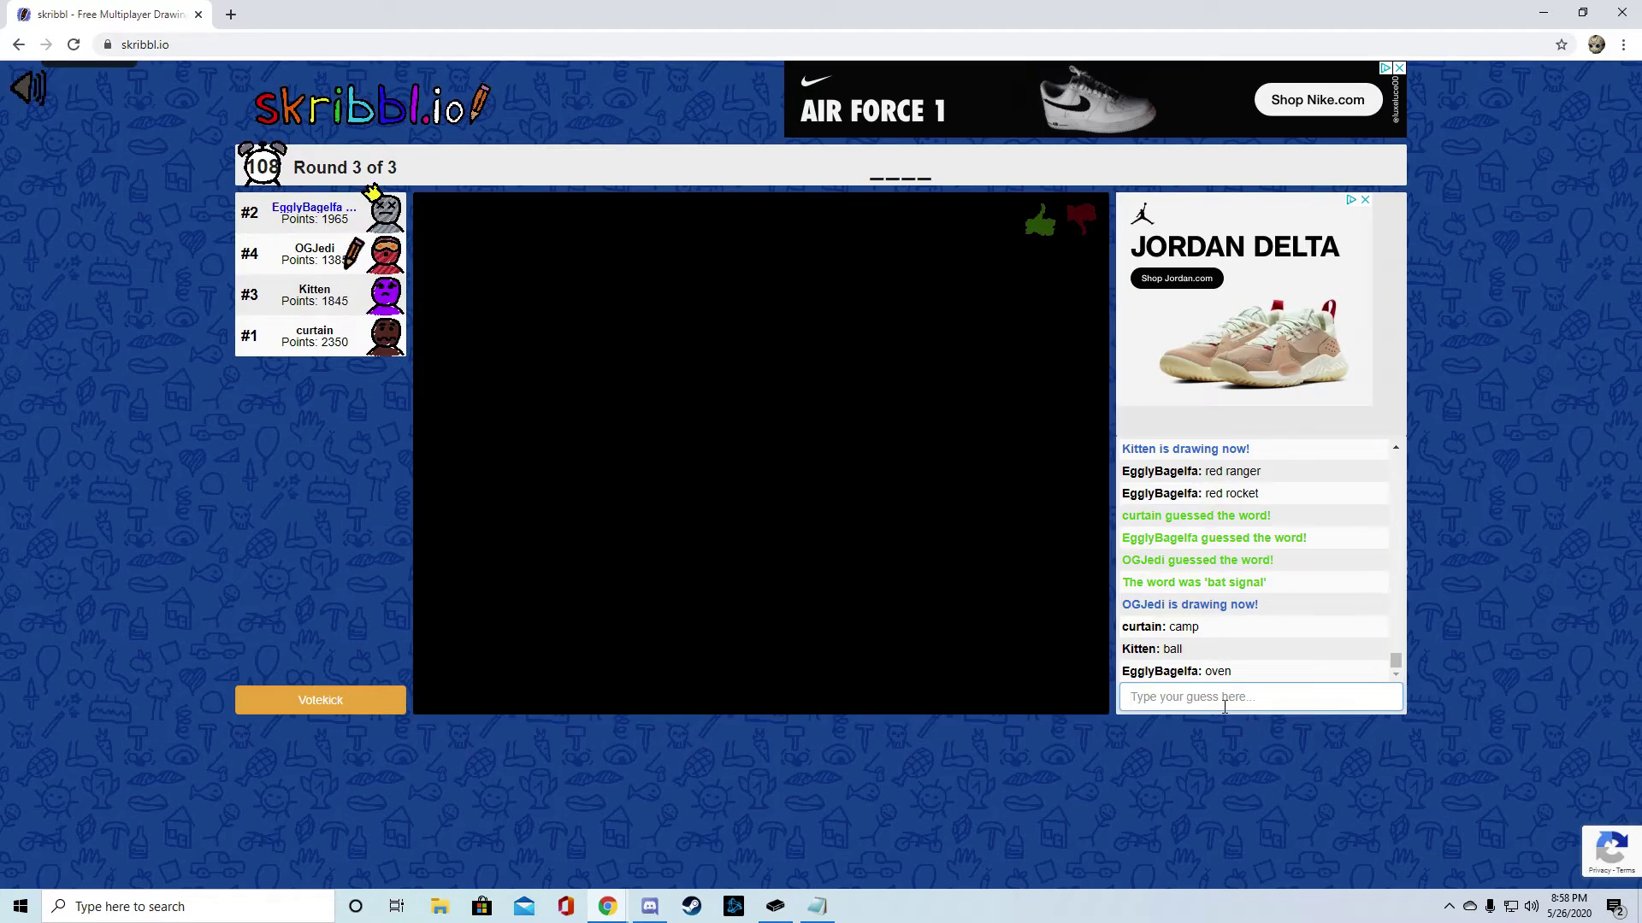
type("undo")
key("Return")
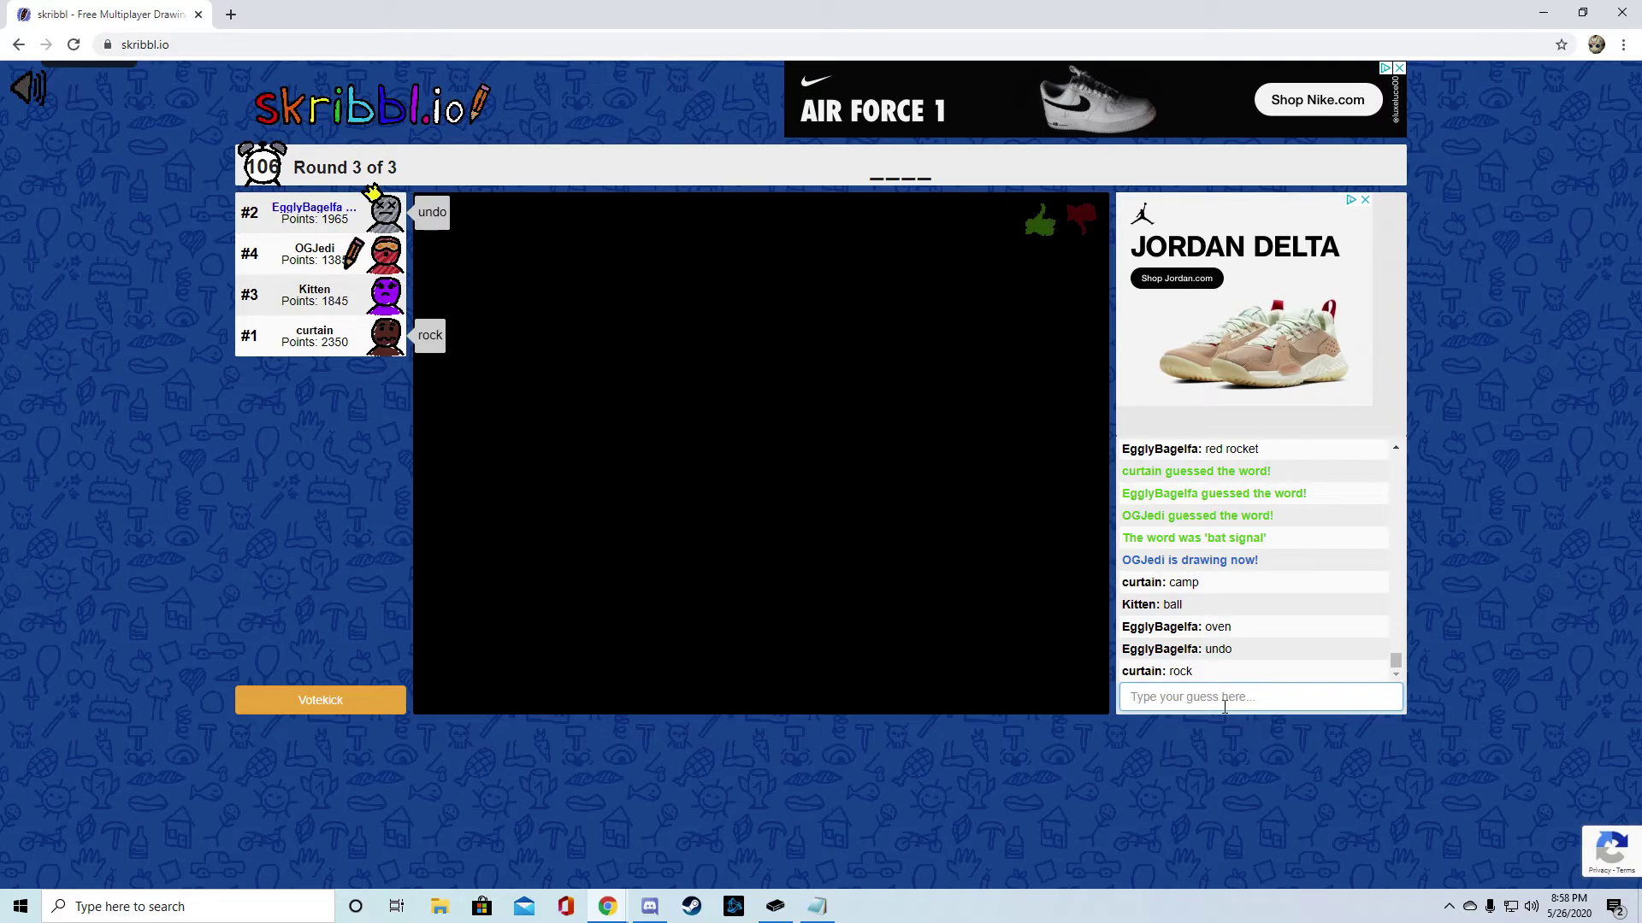
type("redo")
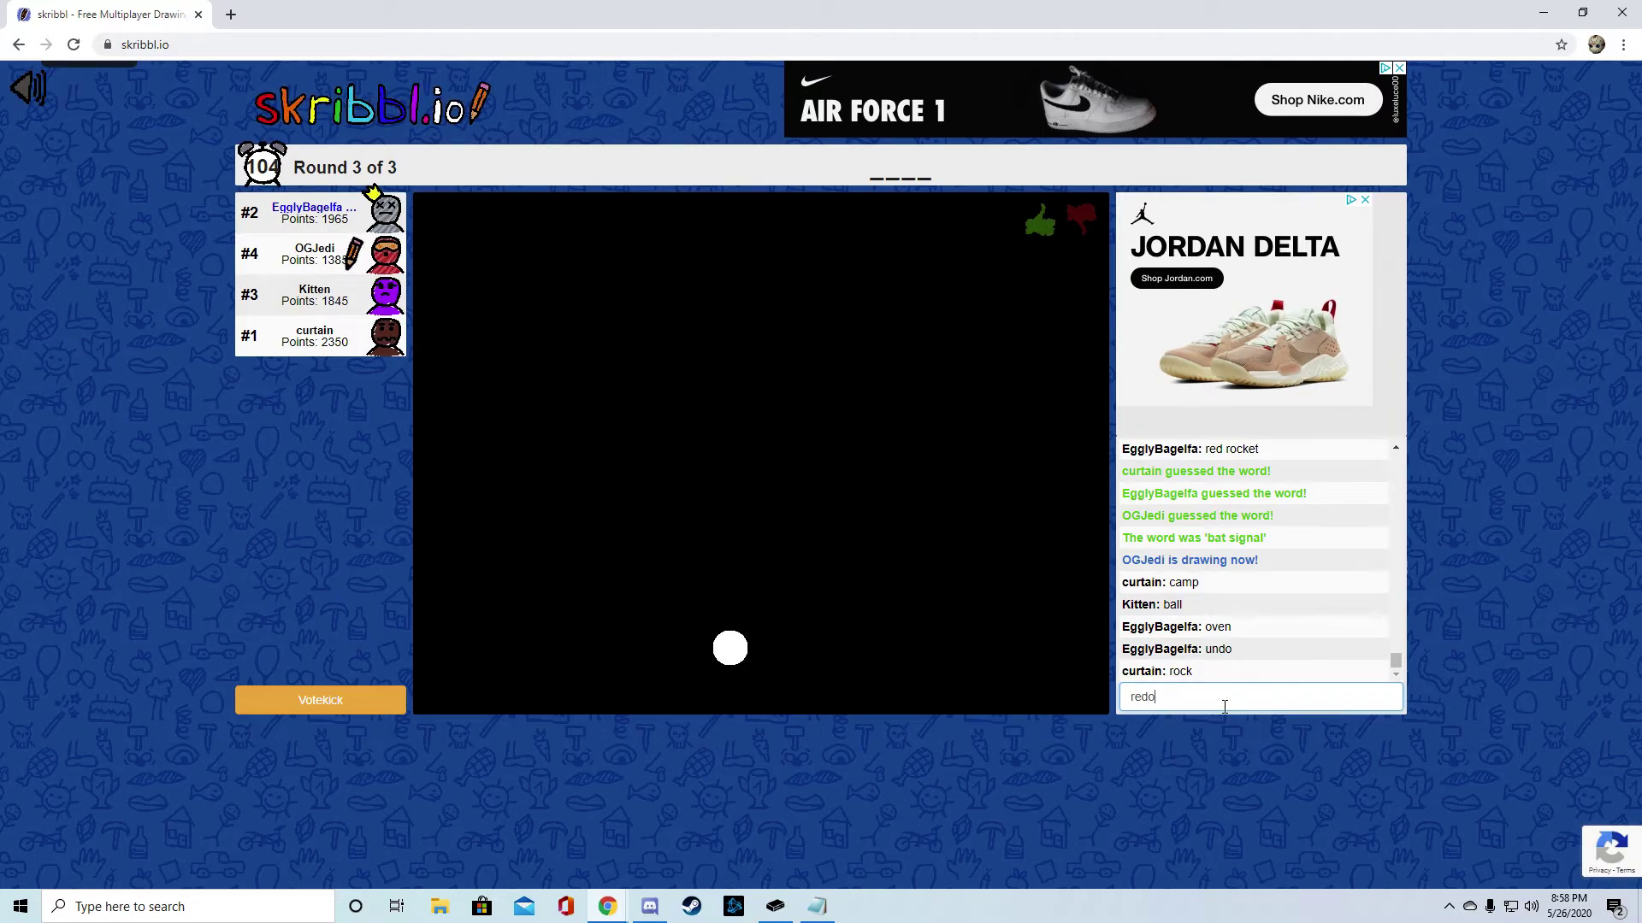
key("Return")
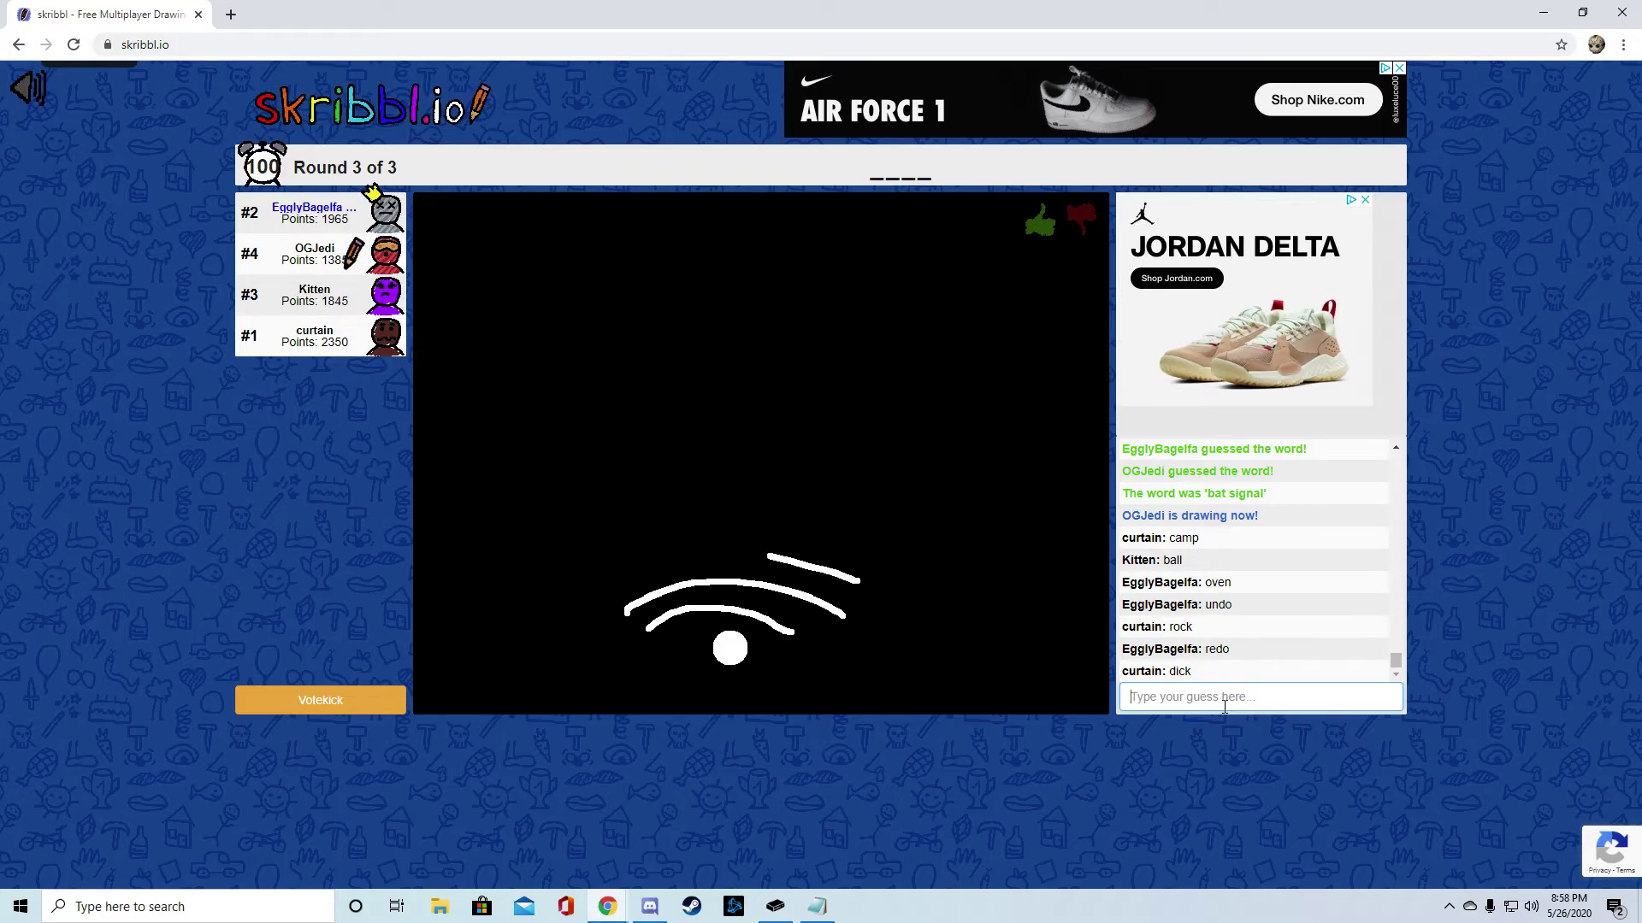
type("wi")
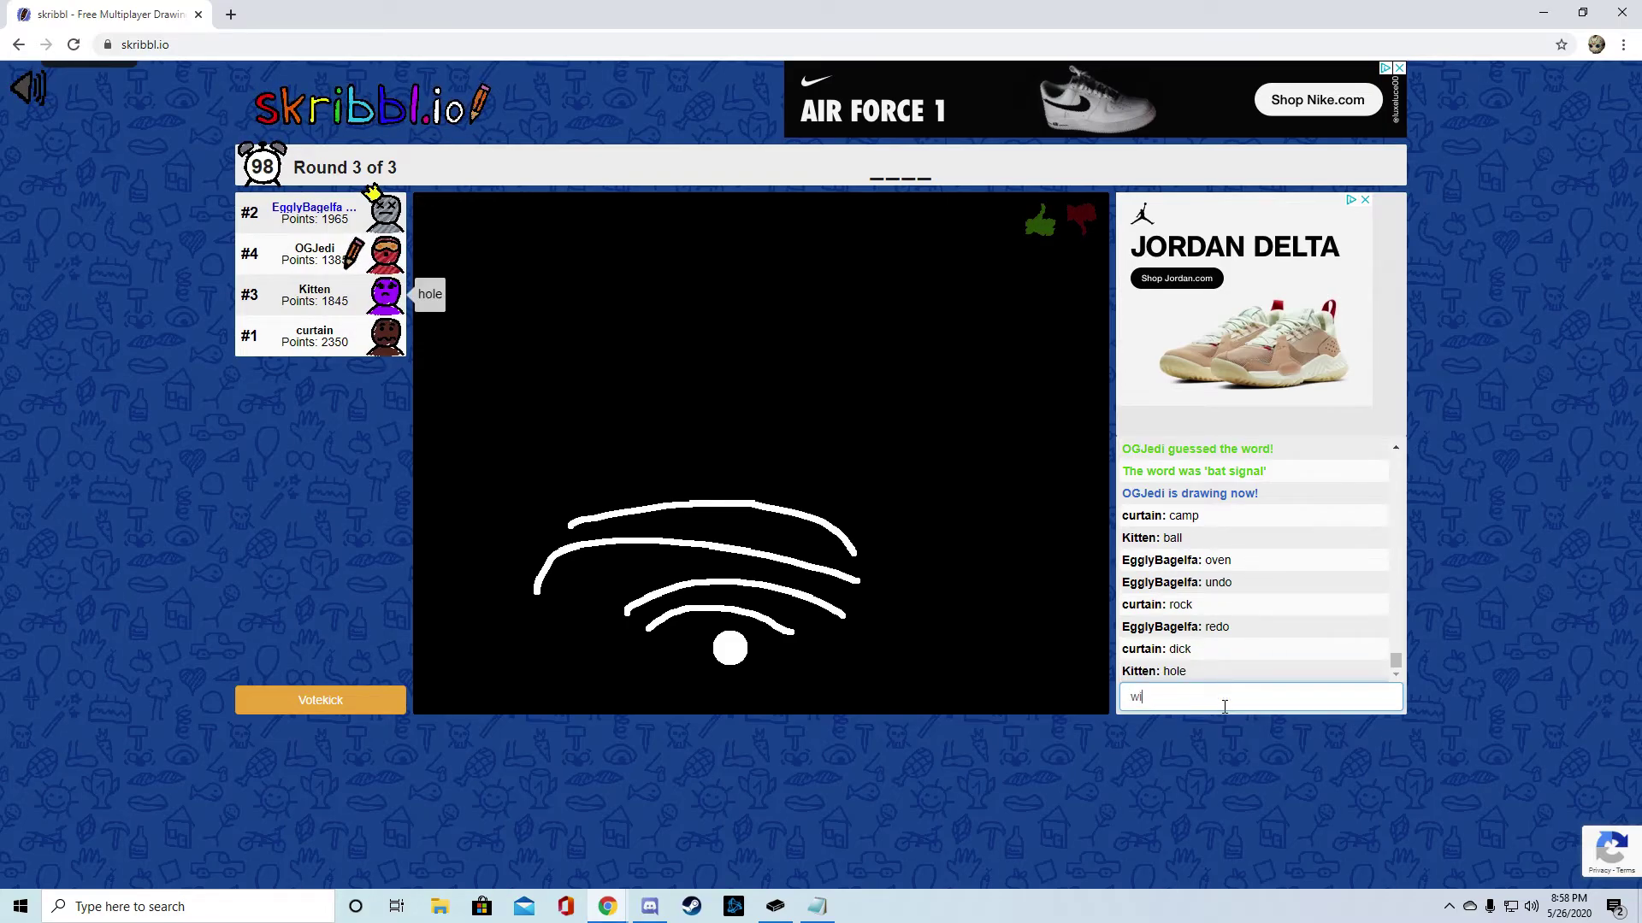
type("fi")
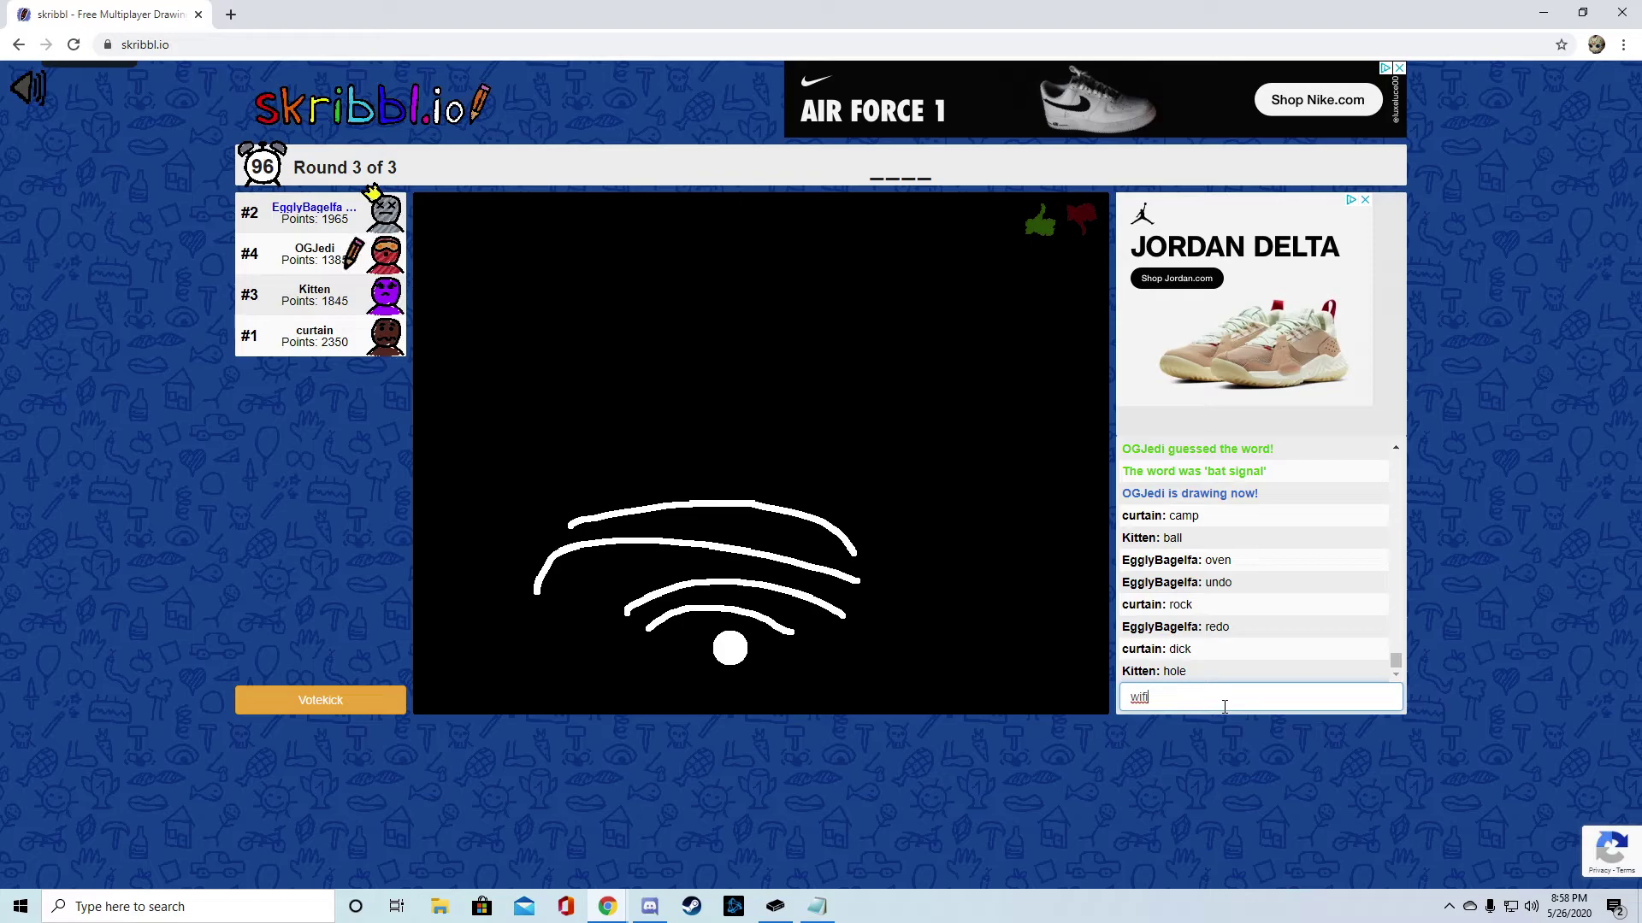
key("Return")
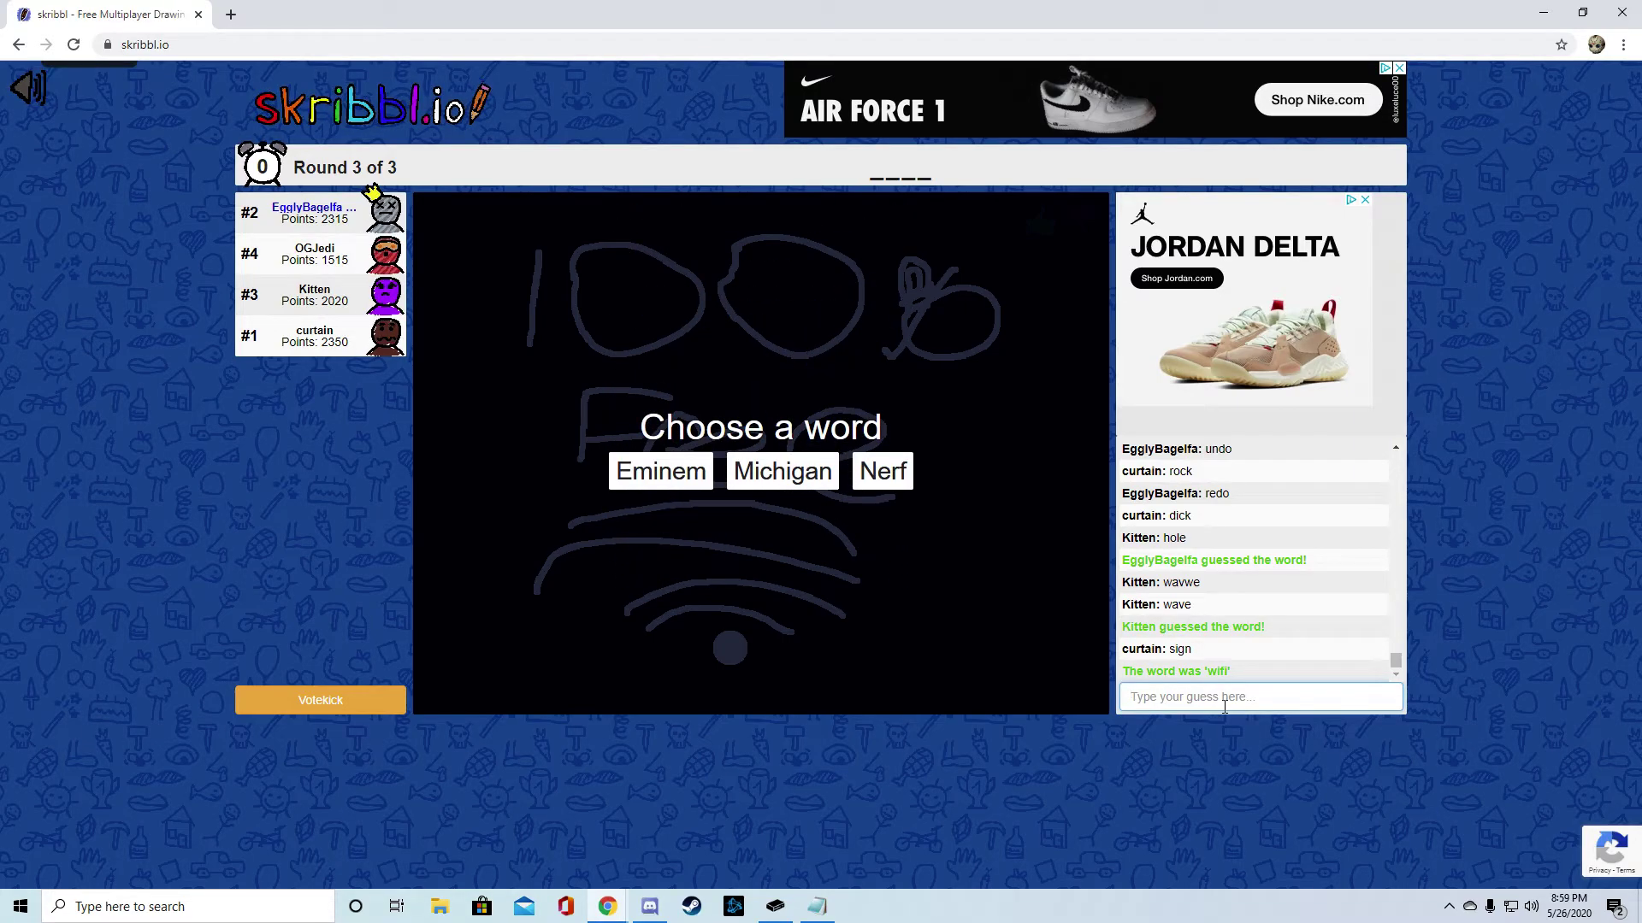
Choose 'Eminem' as the word to draw
left_click(677, 474)
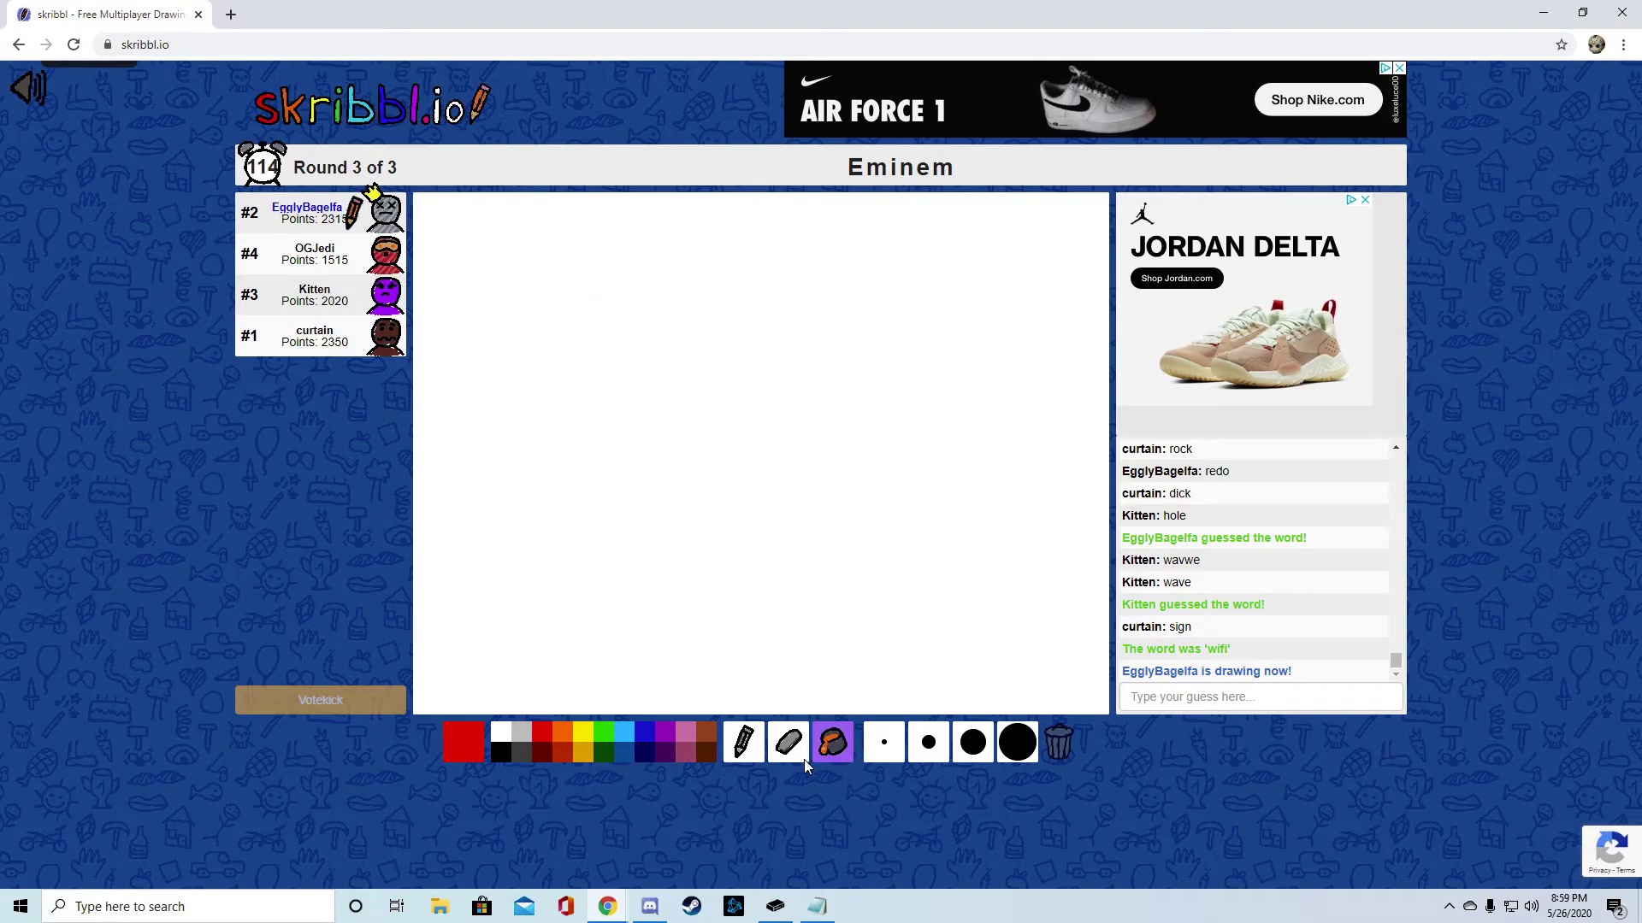
Switch to freehand drawing and scatter twelve red dots across the canvas
left_click(743, 744)
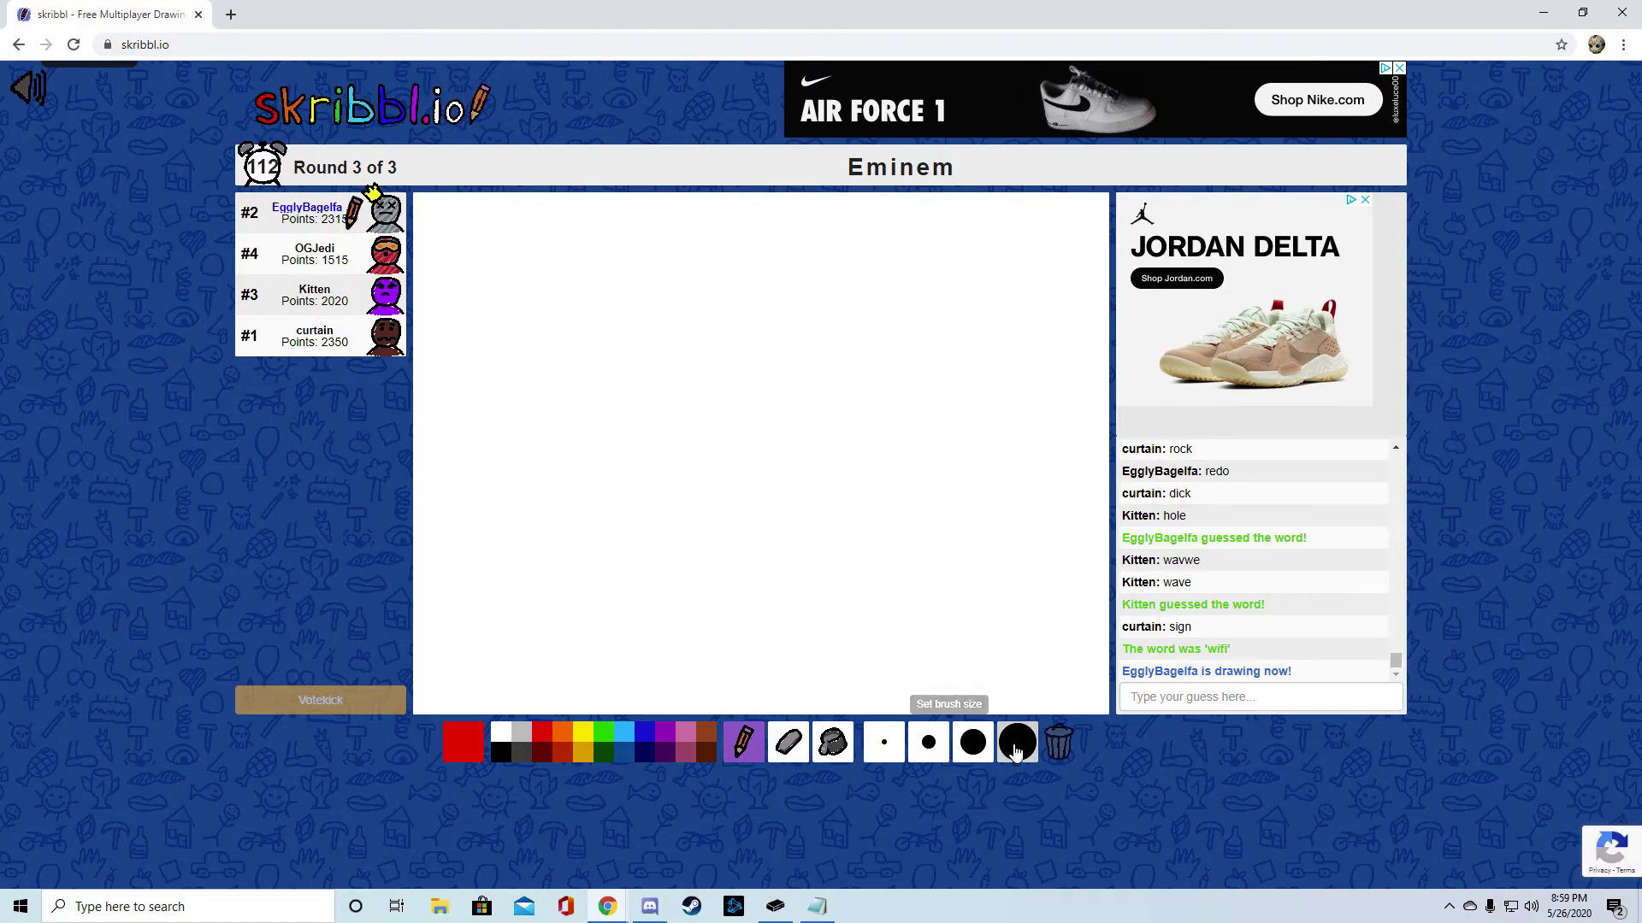
left_click(540, 292)
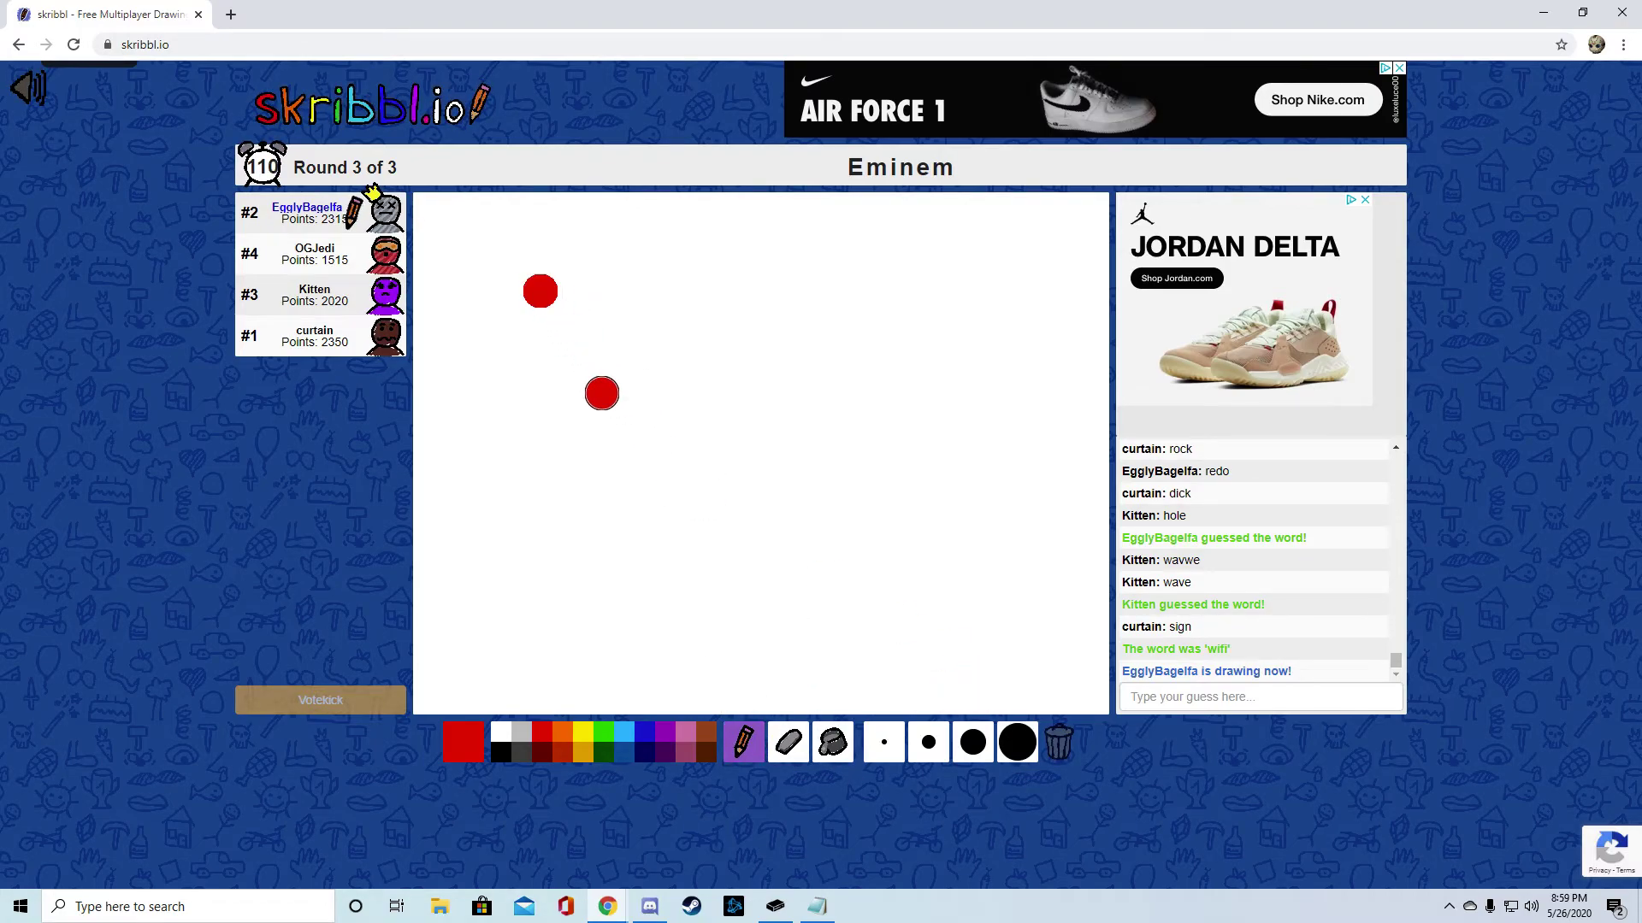
left_click(723, 408)
left_click(602, 523)
left_click(924, 619)
left_click(1024, 347)
left_click(887, 280)
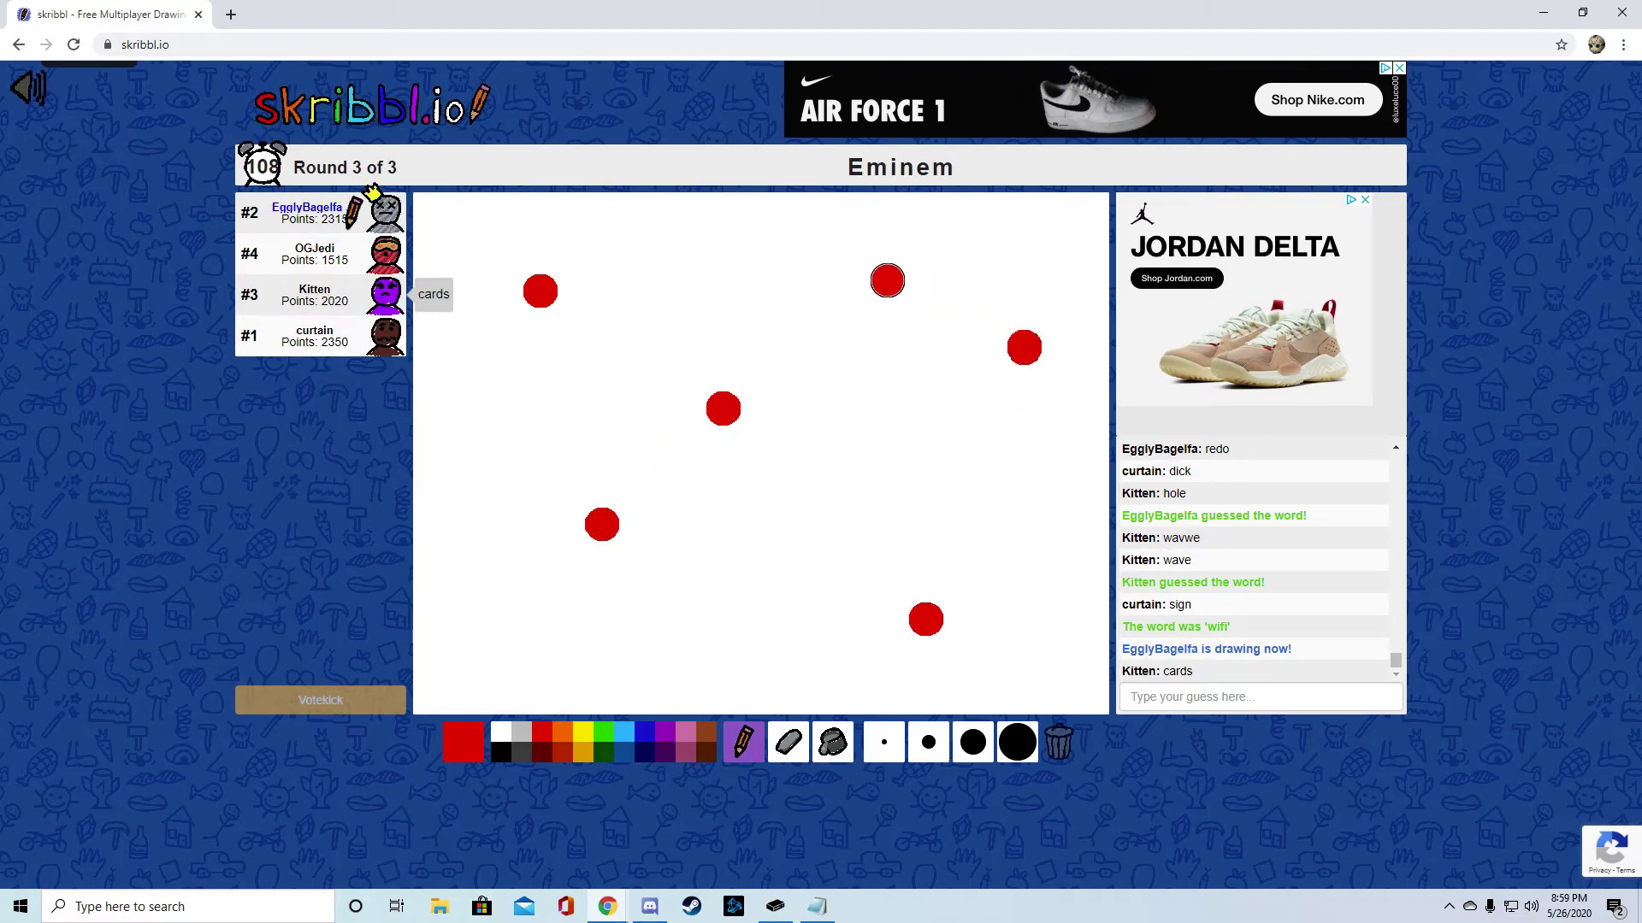
left_click(1046, 536)
left_click(805, 526)
left_click(748, 317)
left_click(525, 445)
left_click(943, 407)
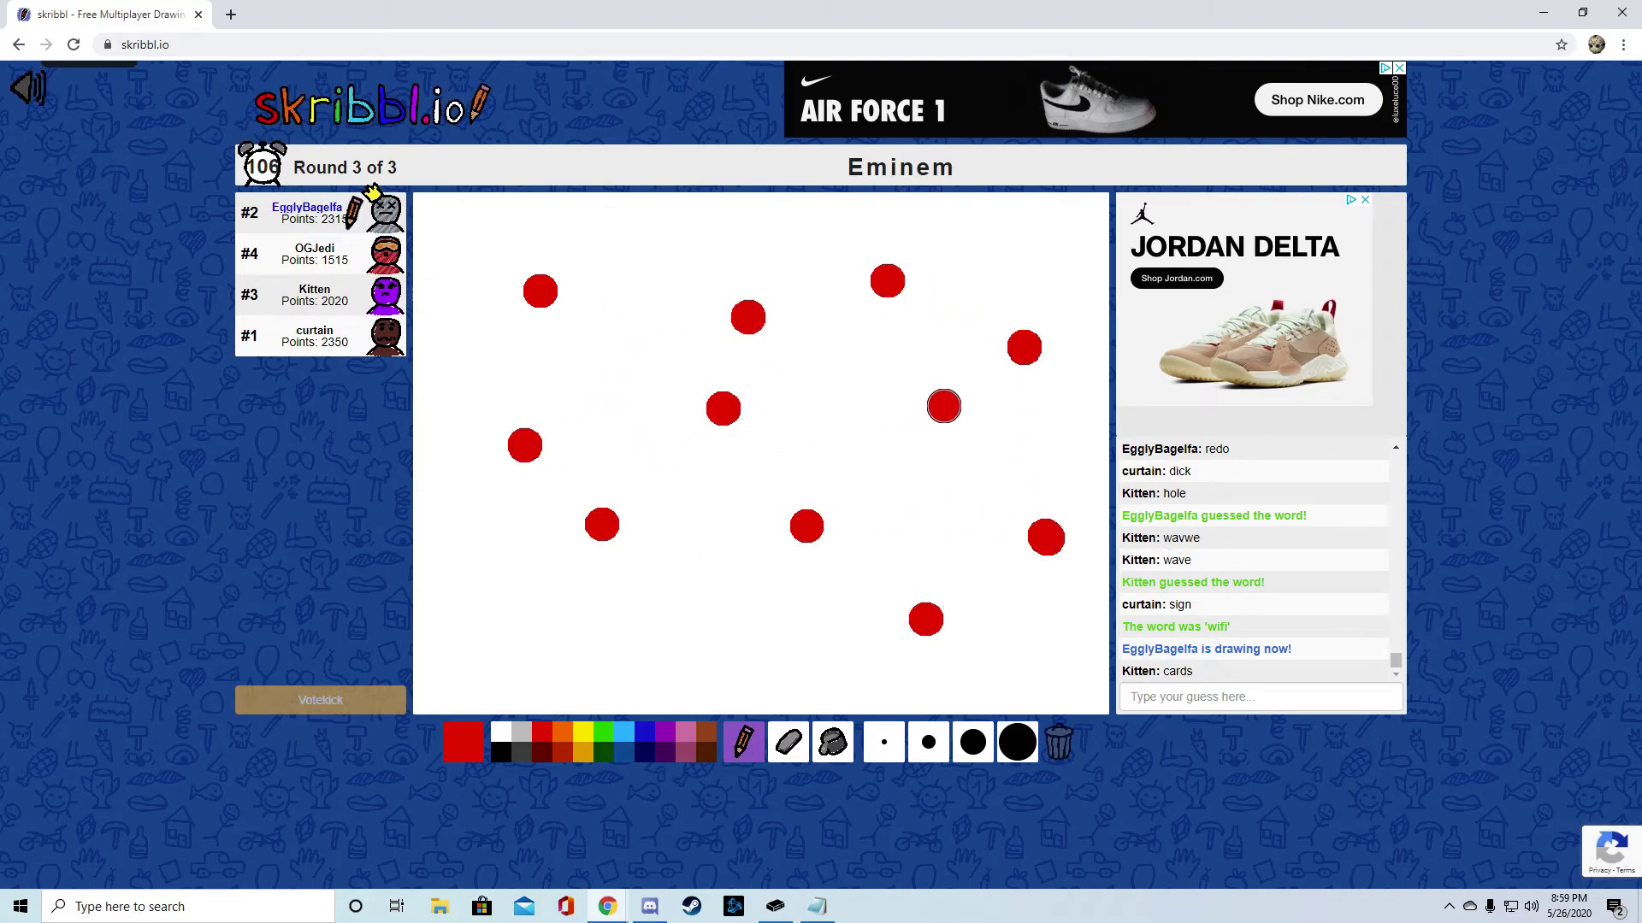
left_click(598, 633)
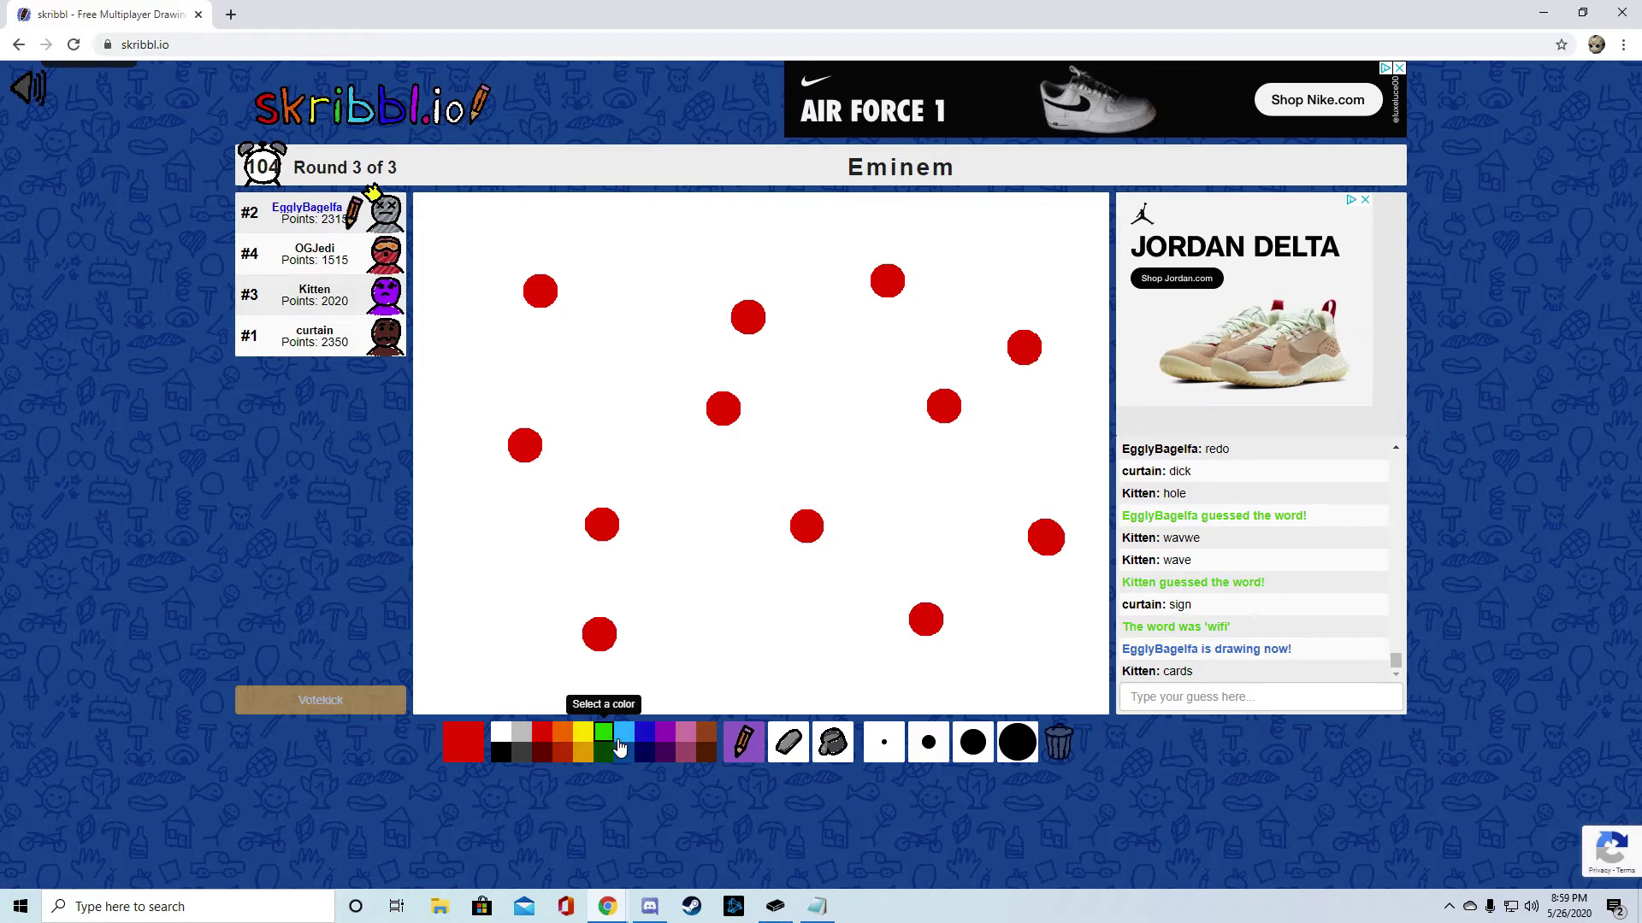
Add eleven orange dots scattered across the canvas
left_click(562, 732)
left_click(522, 530)
left_click(767, 609)
left_click(657, 421)
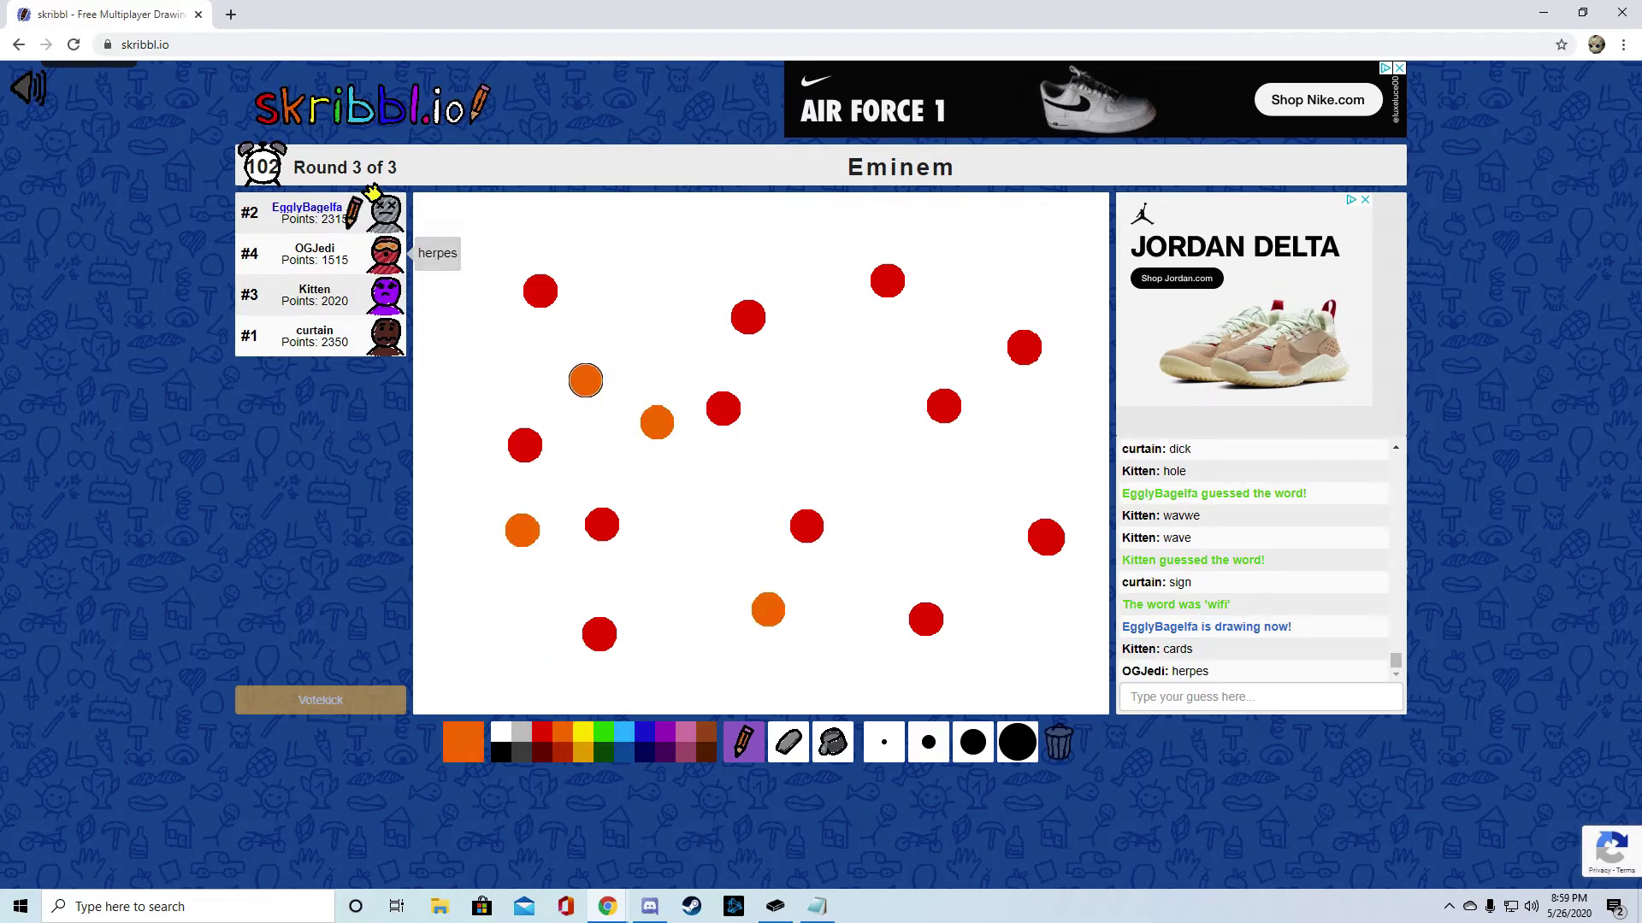
left_click(460, 350)
left_click(706, 257)
left_click(854, 412)
left_click(626, 341)
left_click(1013, 540)
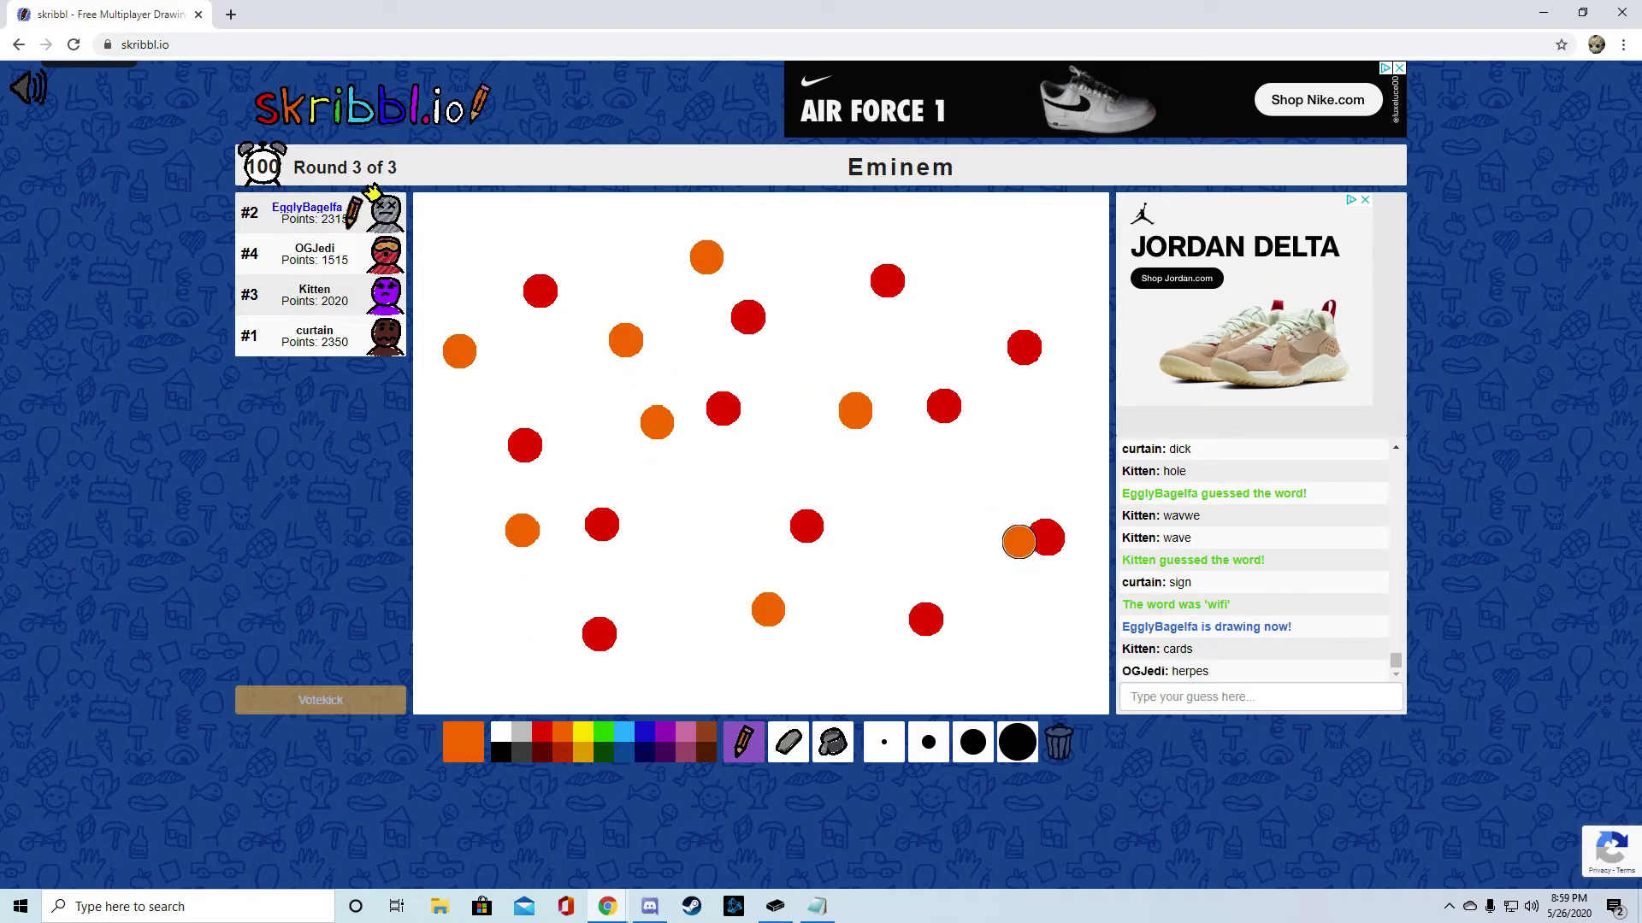
left_click(935, 514)
left_click(870, 674)
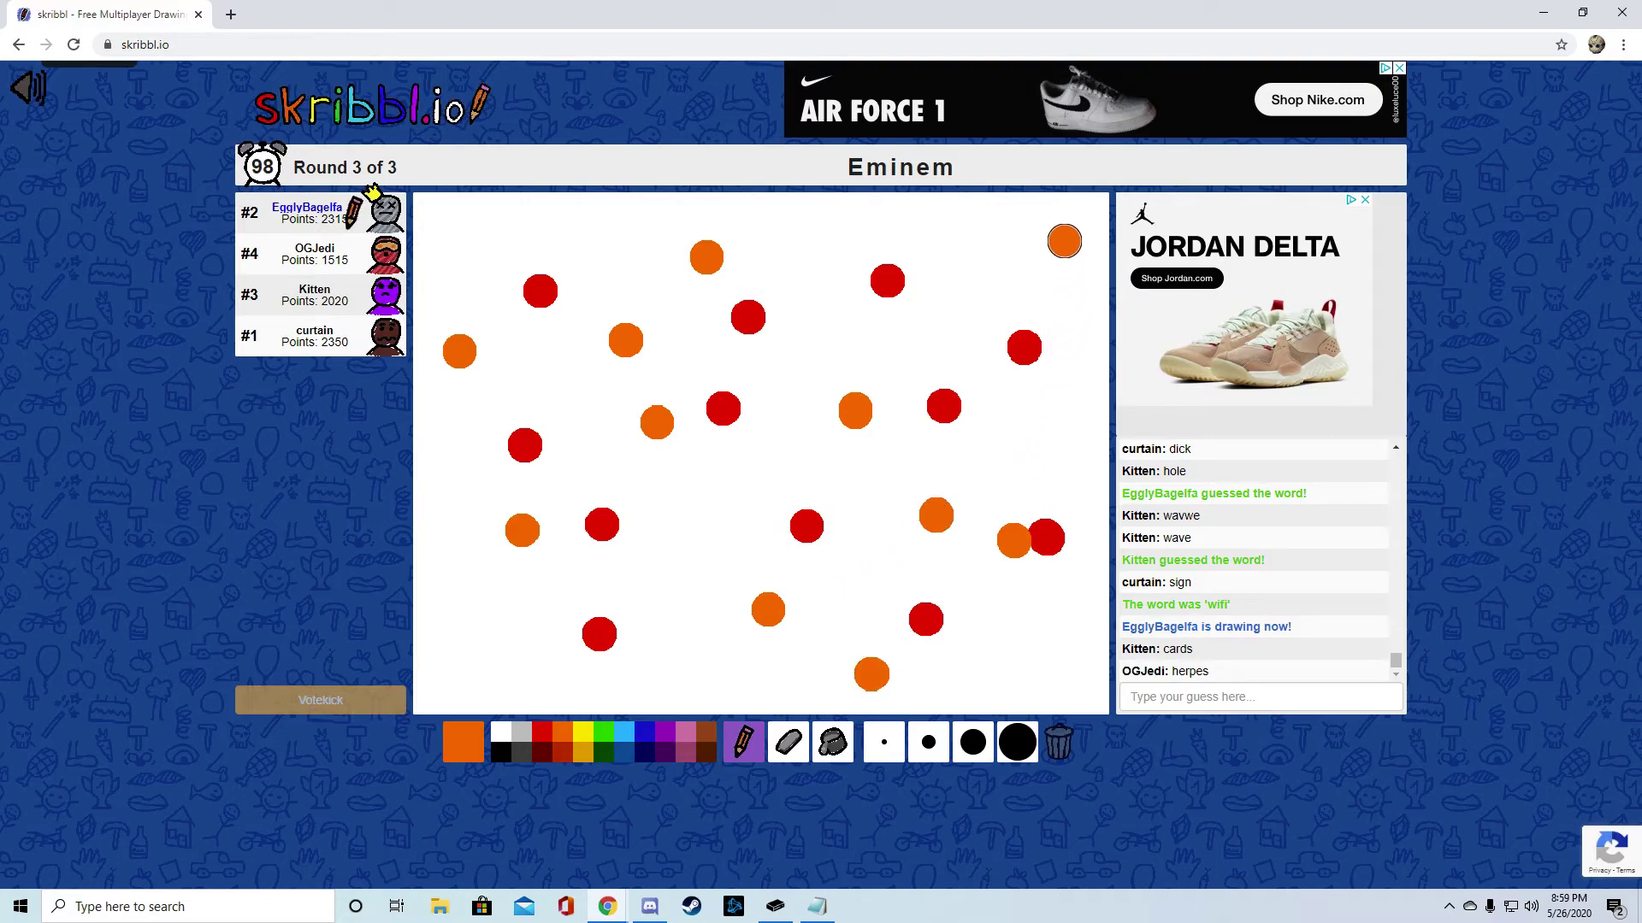
left_click(991, 275)
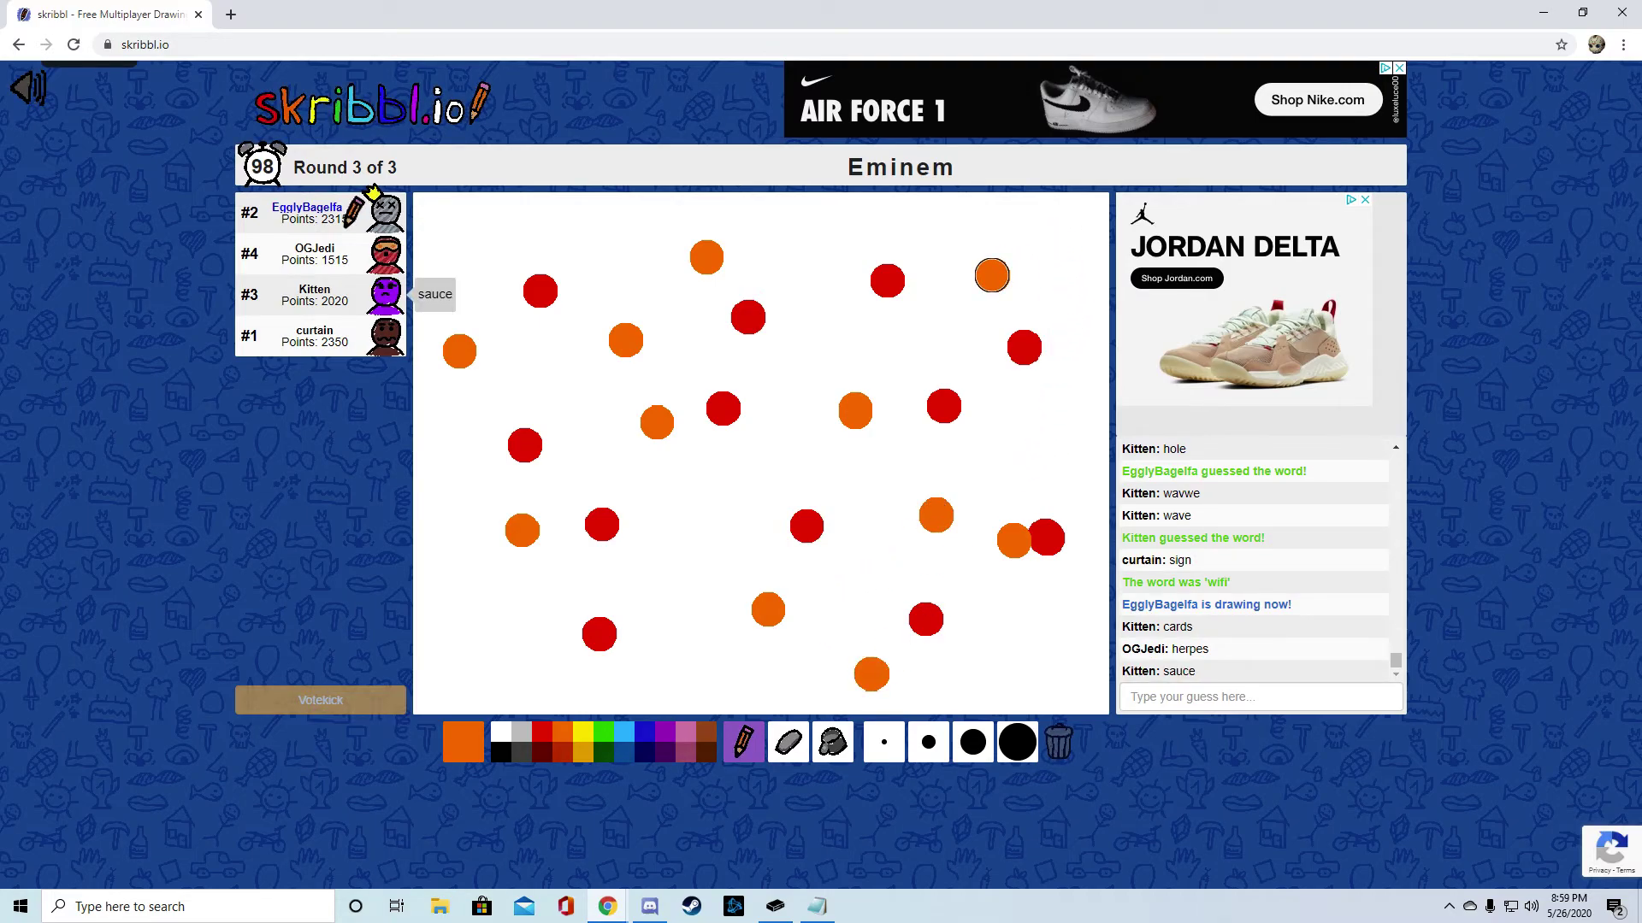
Add fourteen green dots scattered across the canvas
left_click(604, 733)
left_click(724, 570)
left_click(508, 406)
left_click(647, 240)
left_click(725, 359)
left_click(1093, 358)
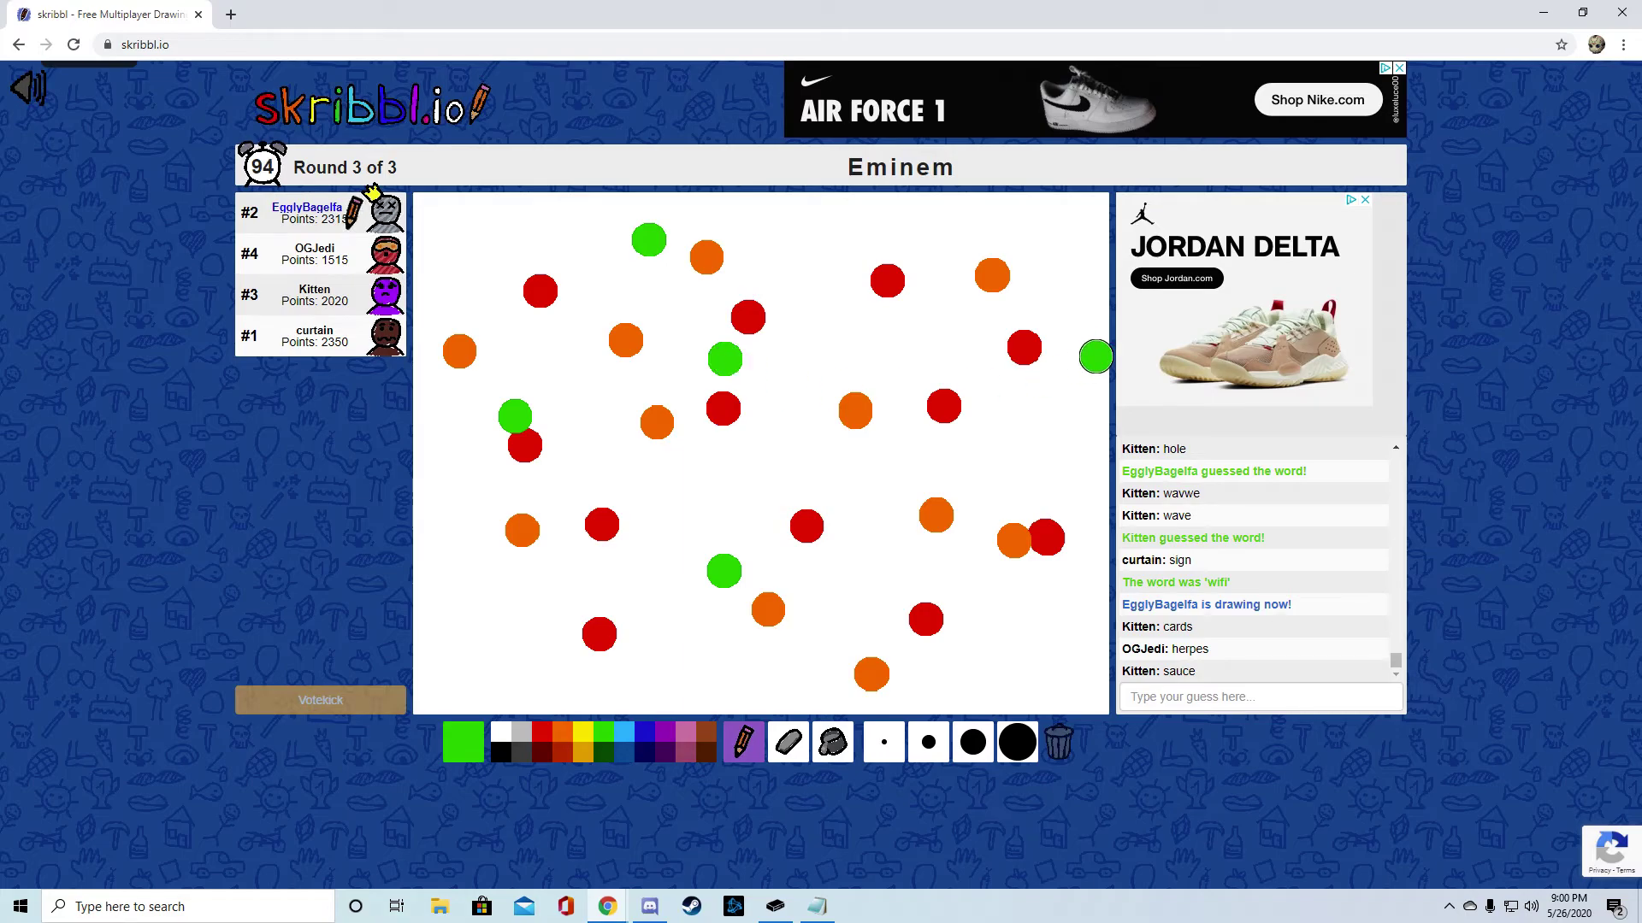
left_click(960, 495)
left_click(885, 354)
left_click(695, 472)
left_click(938, 496)
left_click(591, 385)
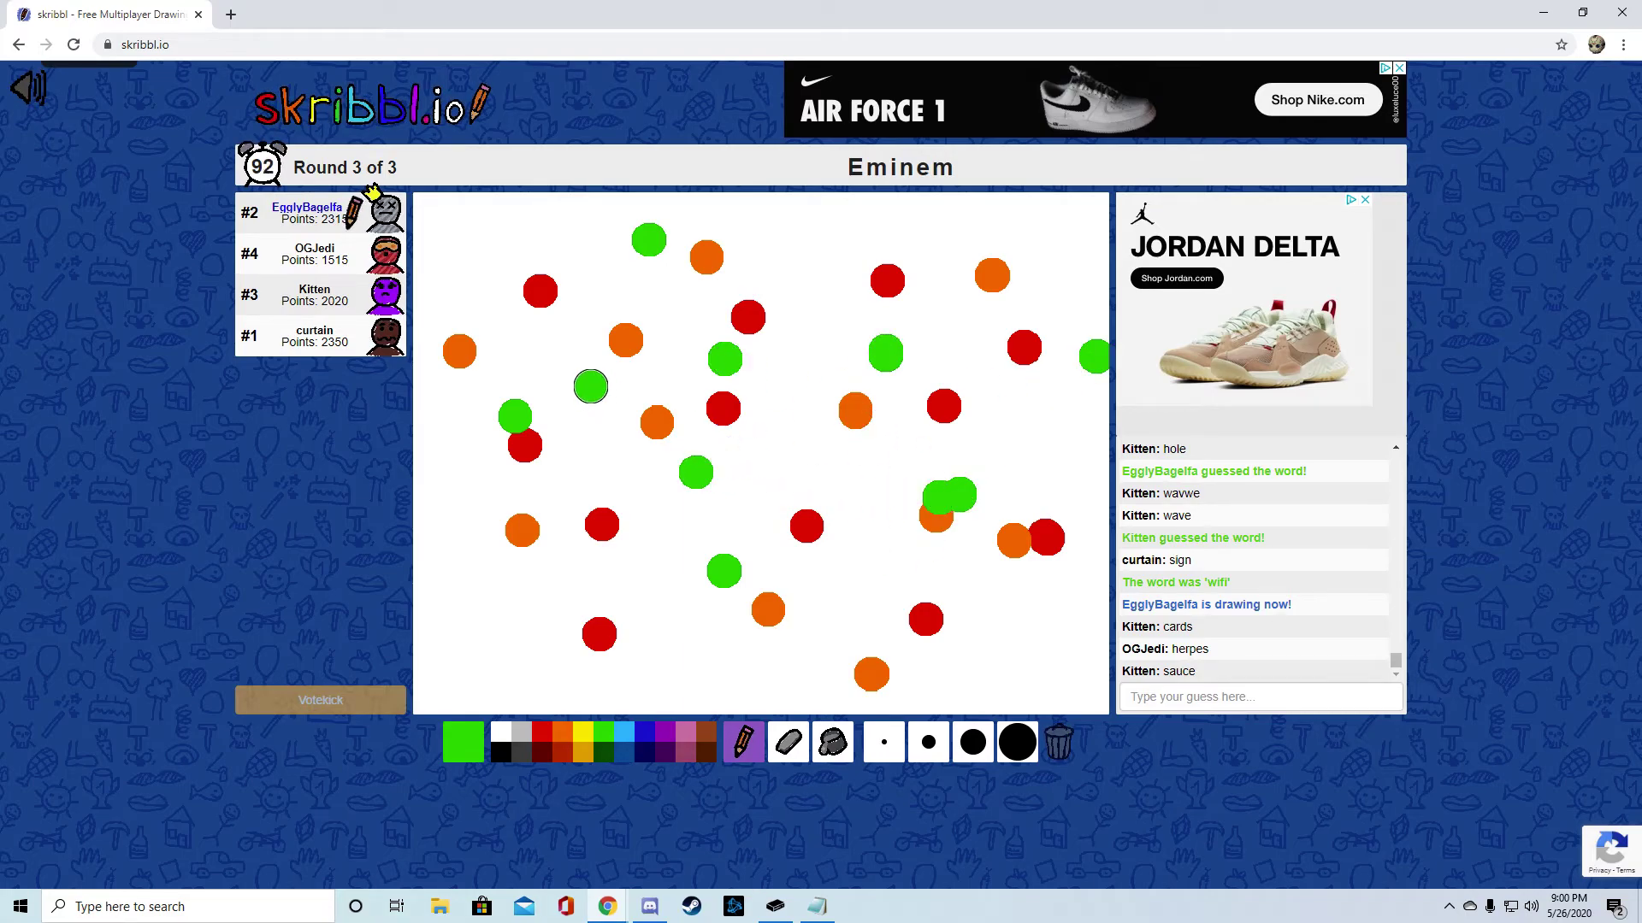
left_click(789, 660)
left_click(580, 596)
left_click(501, 548)
left_click(491, 666)
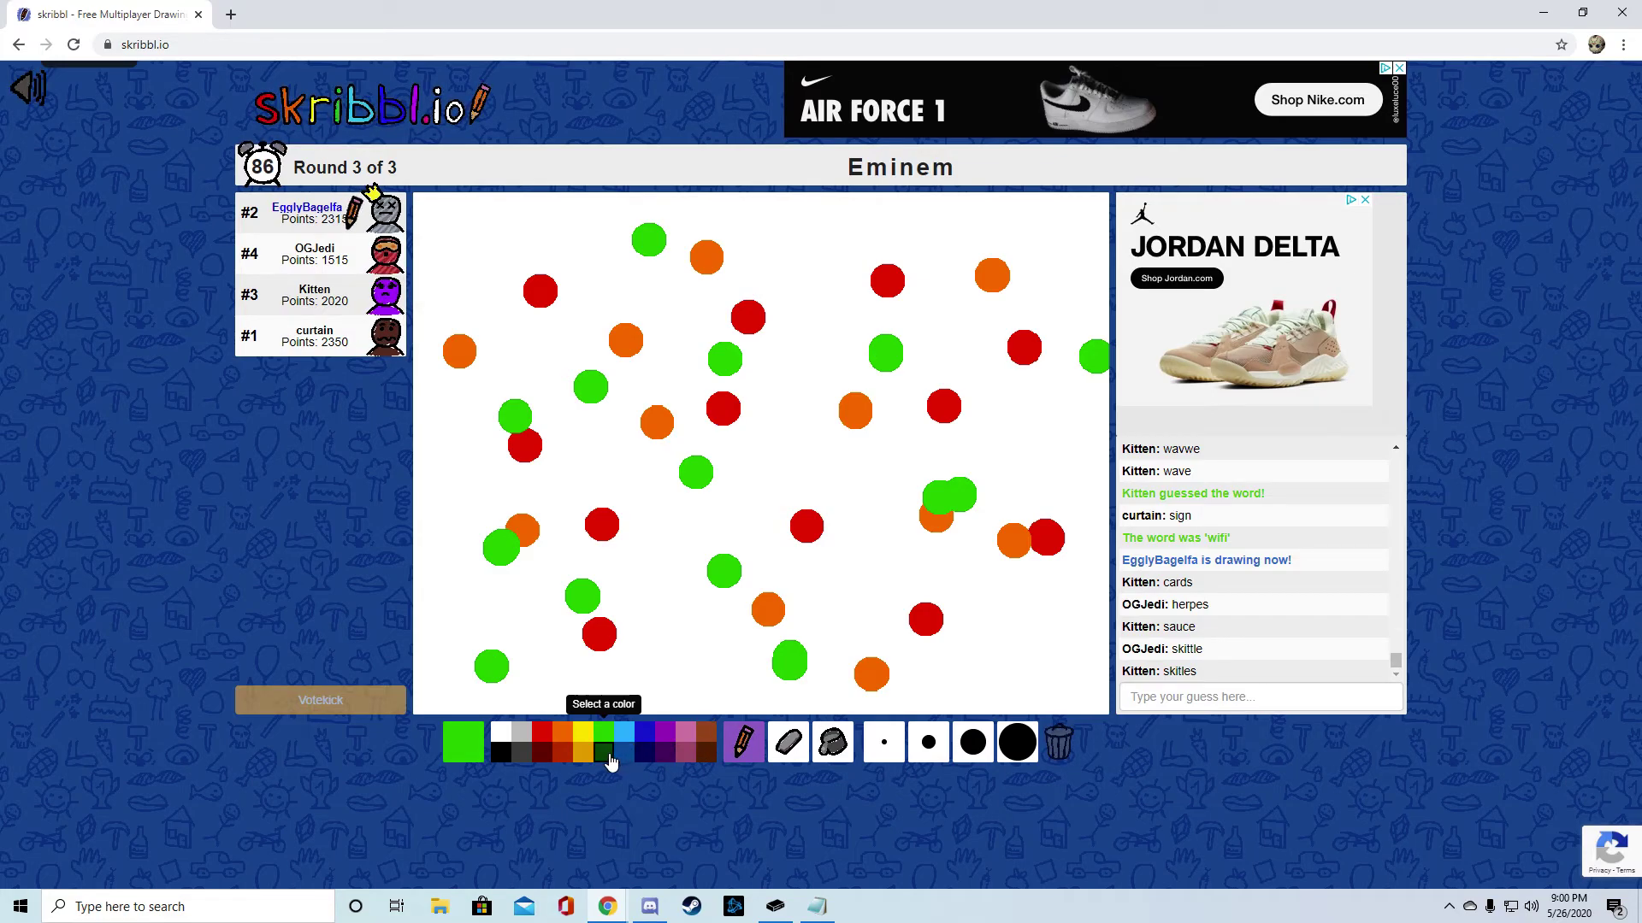
Add twelve yellow dots scattered across the canvas
left_click(583, 733)
left_click(782, 446)
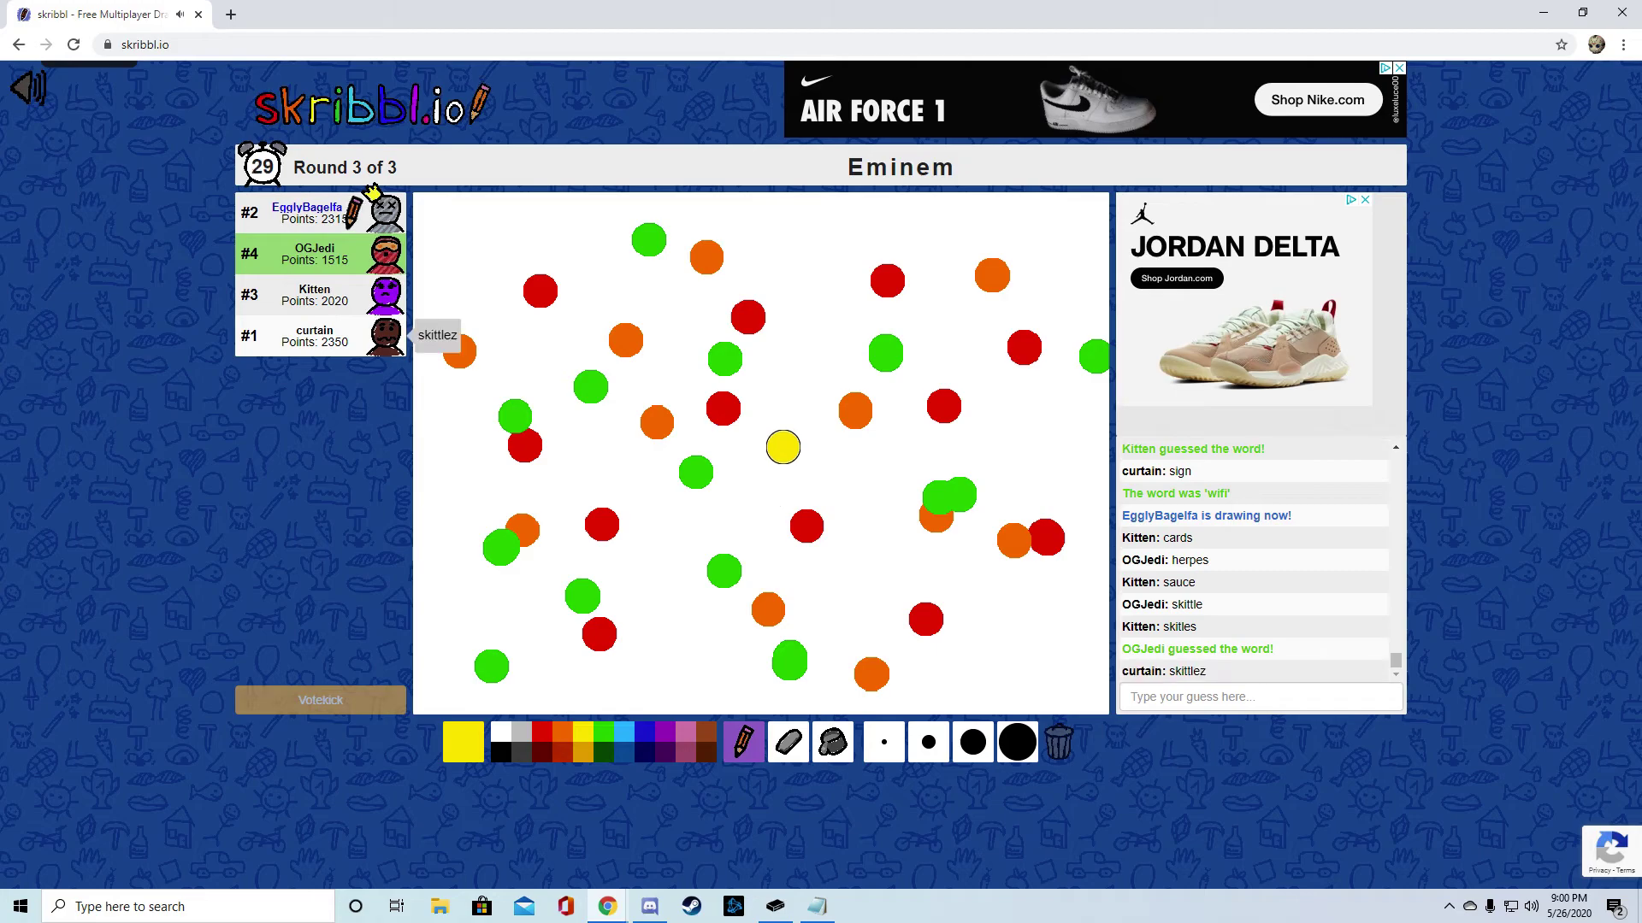
left_click(618, 267)
left_click(816, 226)
left_click(957, 228)
left_click(1029, 490)
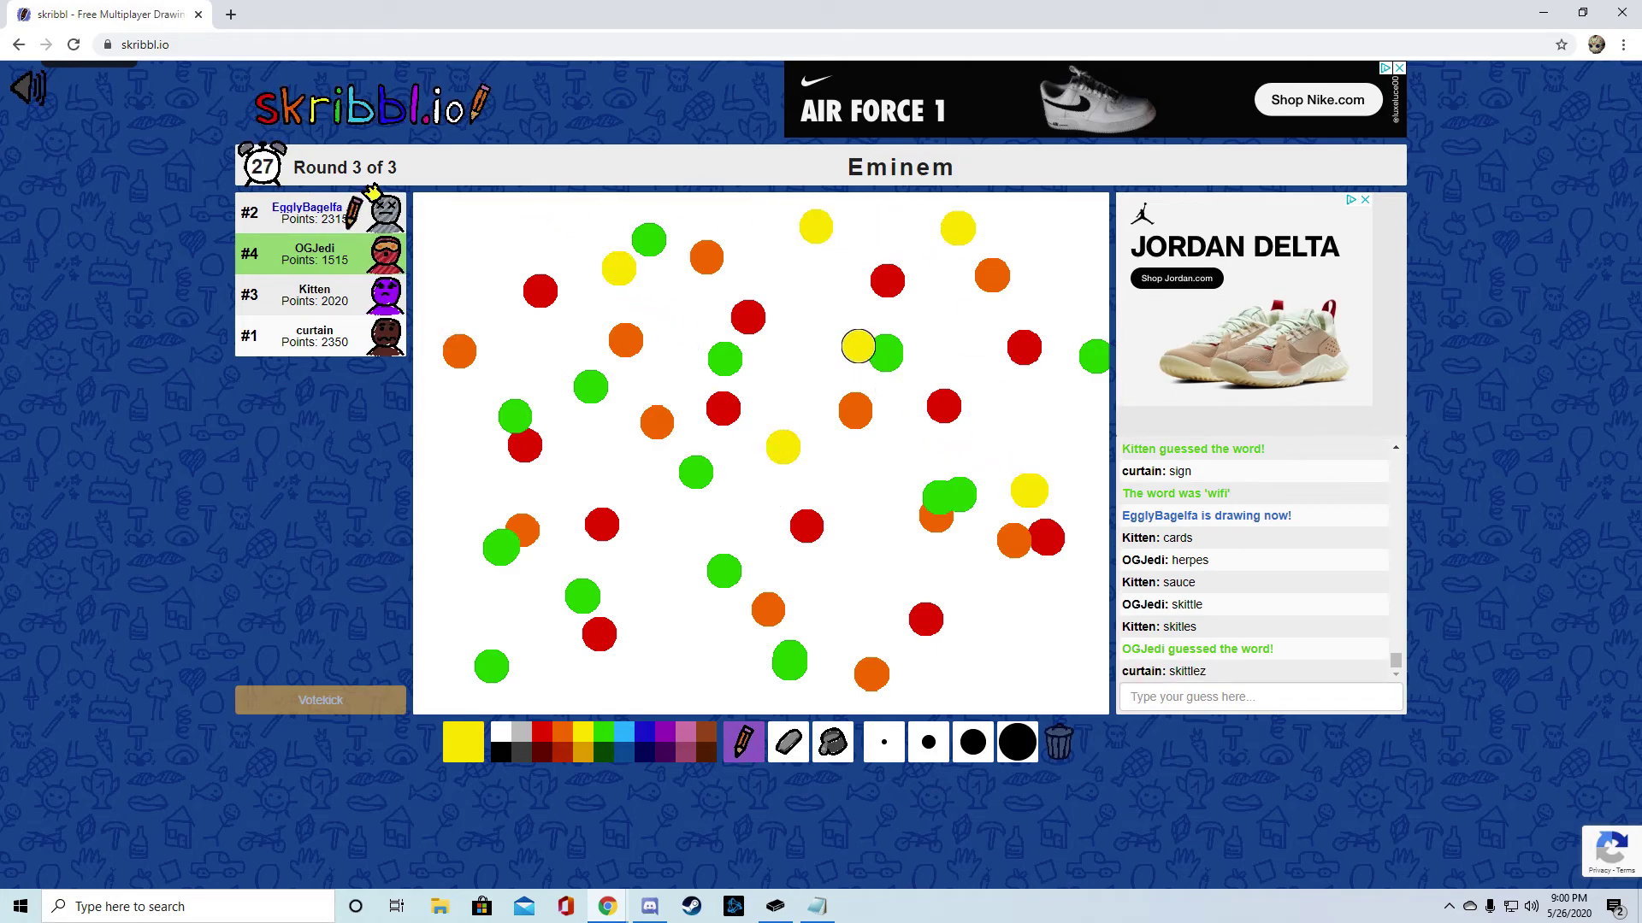
left_click(833, 329)
left_click(924, 609)
left_click(1039, 646)
left_click(757, 565)
left_click(684, 519)
left_click(686, 621)
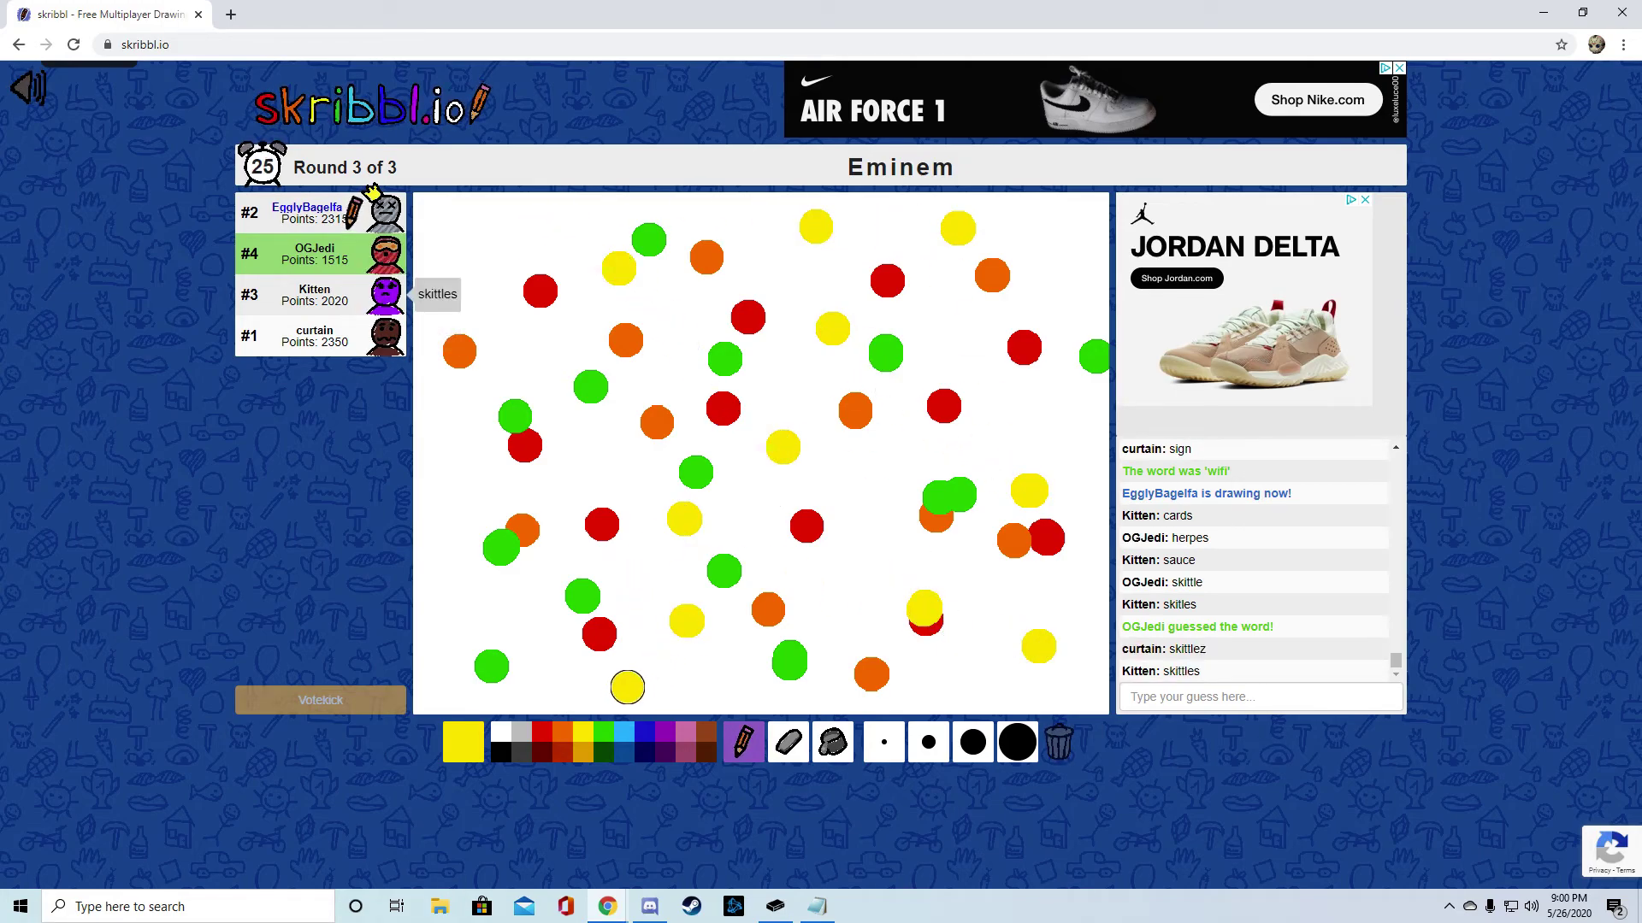
left_click(627, 684)
With the smallest black brush, draw M marks on a yellow and a red dot
left_click(502, 754)
left_click(883, 741)
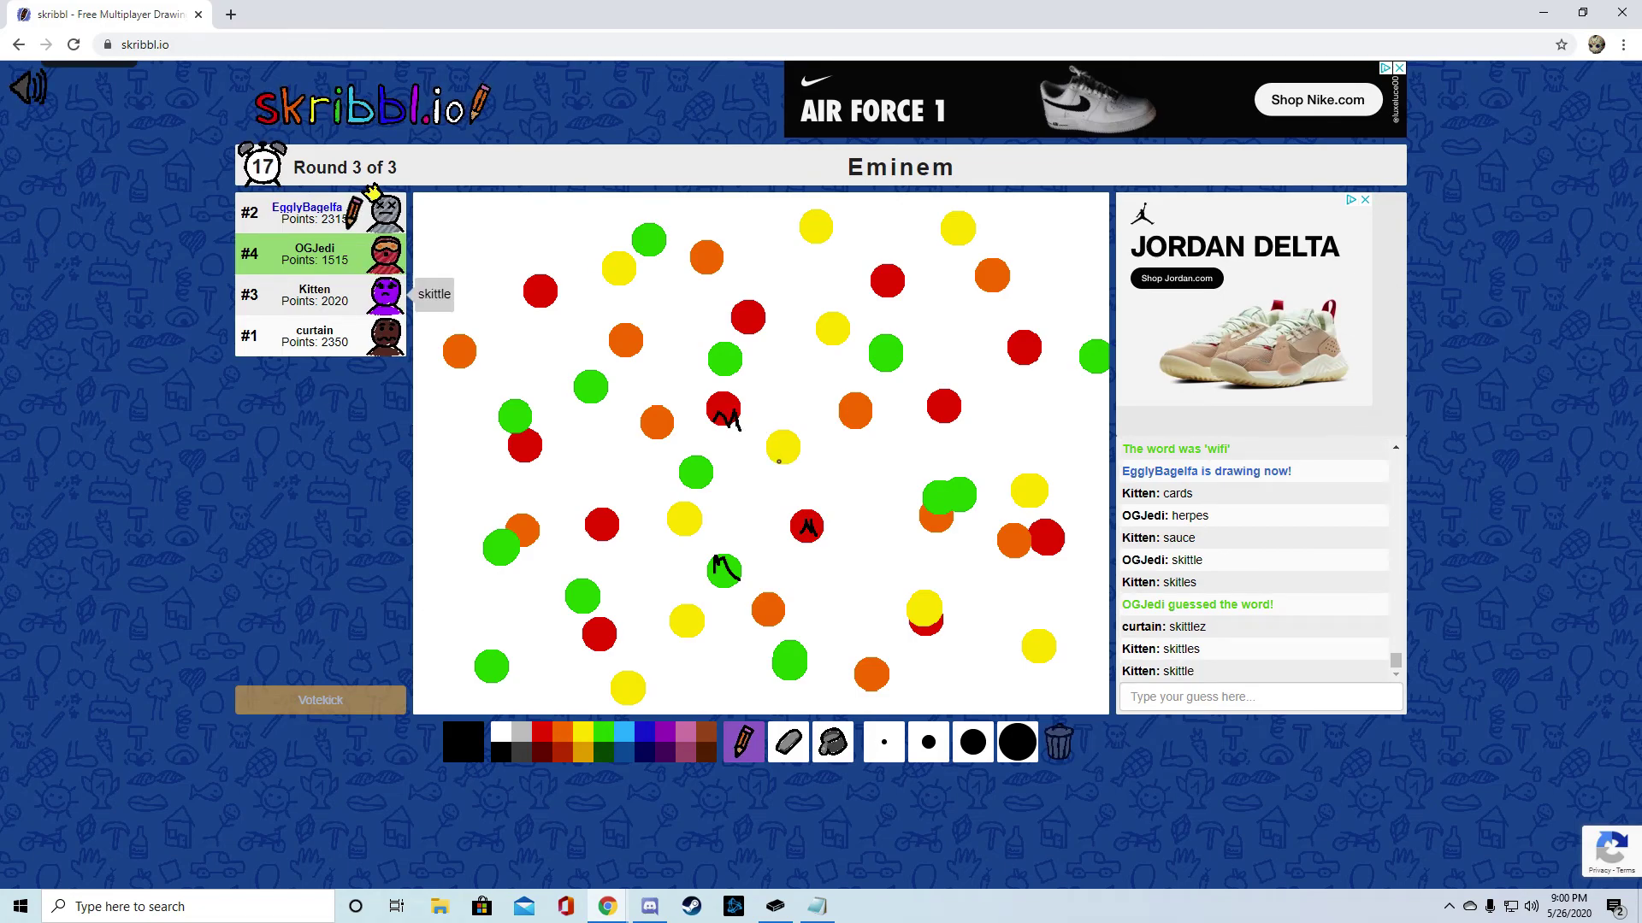
mouse_move(779, 460)
left_mouse_down()
mouse_move(785, 438)
mouse_move(797, 457)
left_mouse_up()
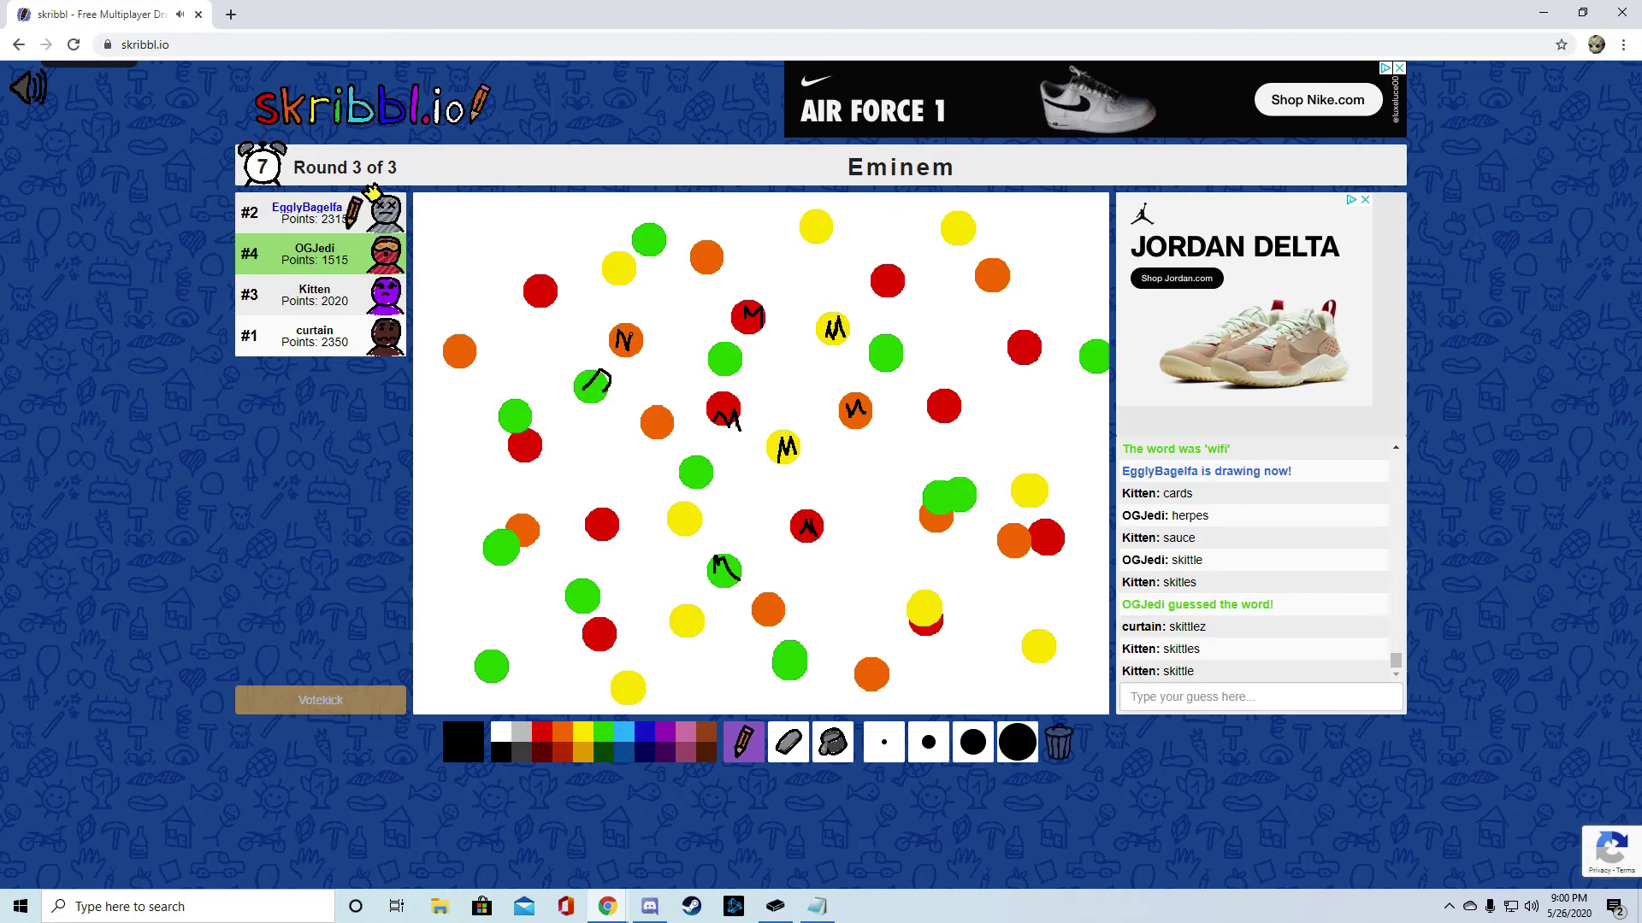
mouse_move(591, 529)
left_mouse_down()
mouse_move(609, 514)
mouse_move(580, 612)
mouse_move(590, 571)
left_mouse_up()
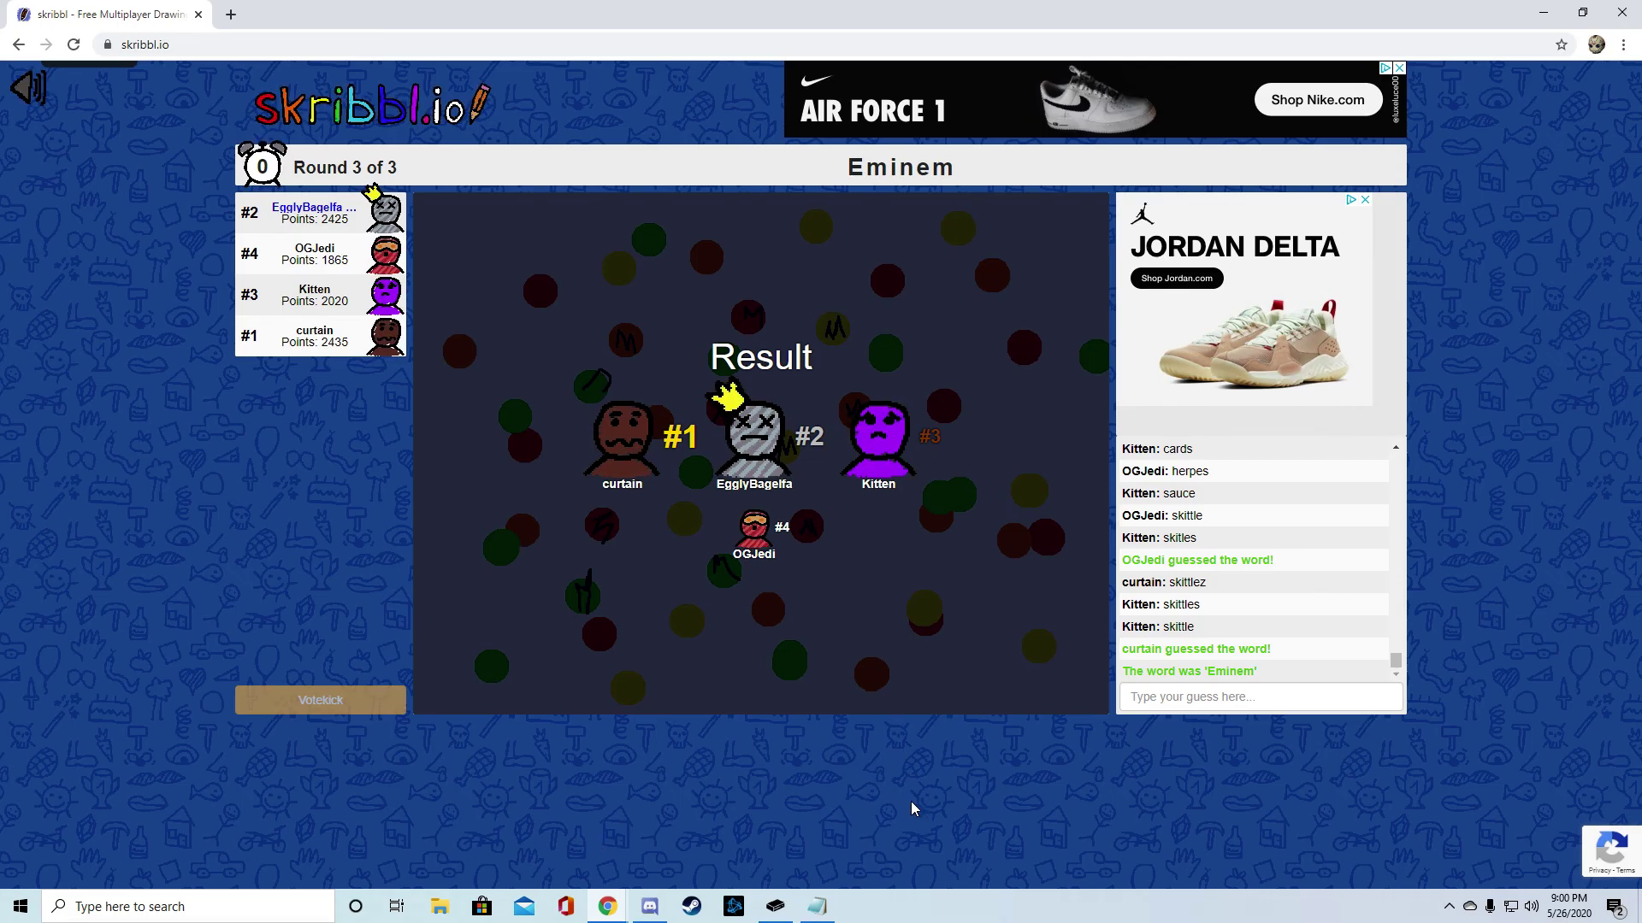
Put focus in the chat input while the final results are shown
left_click(1225, 695)
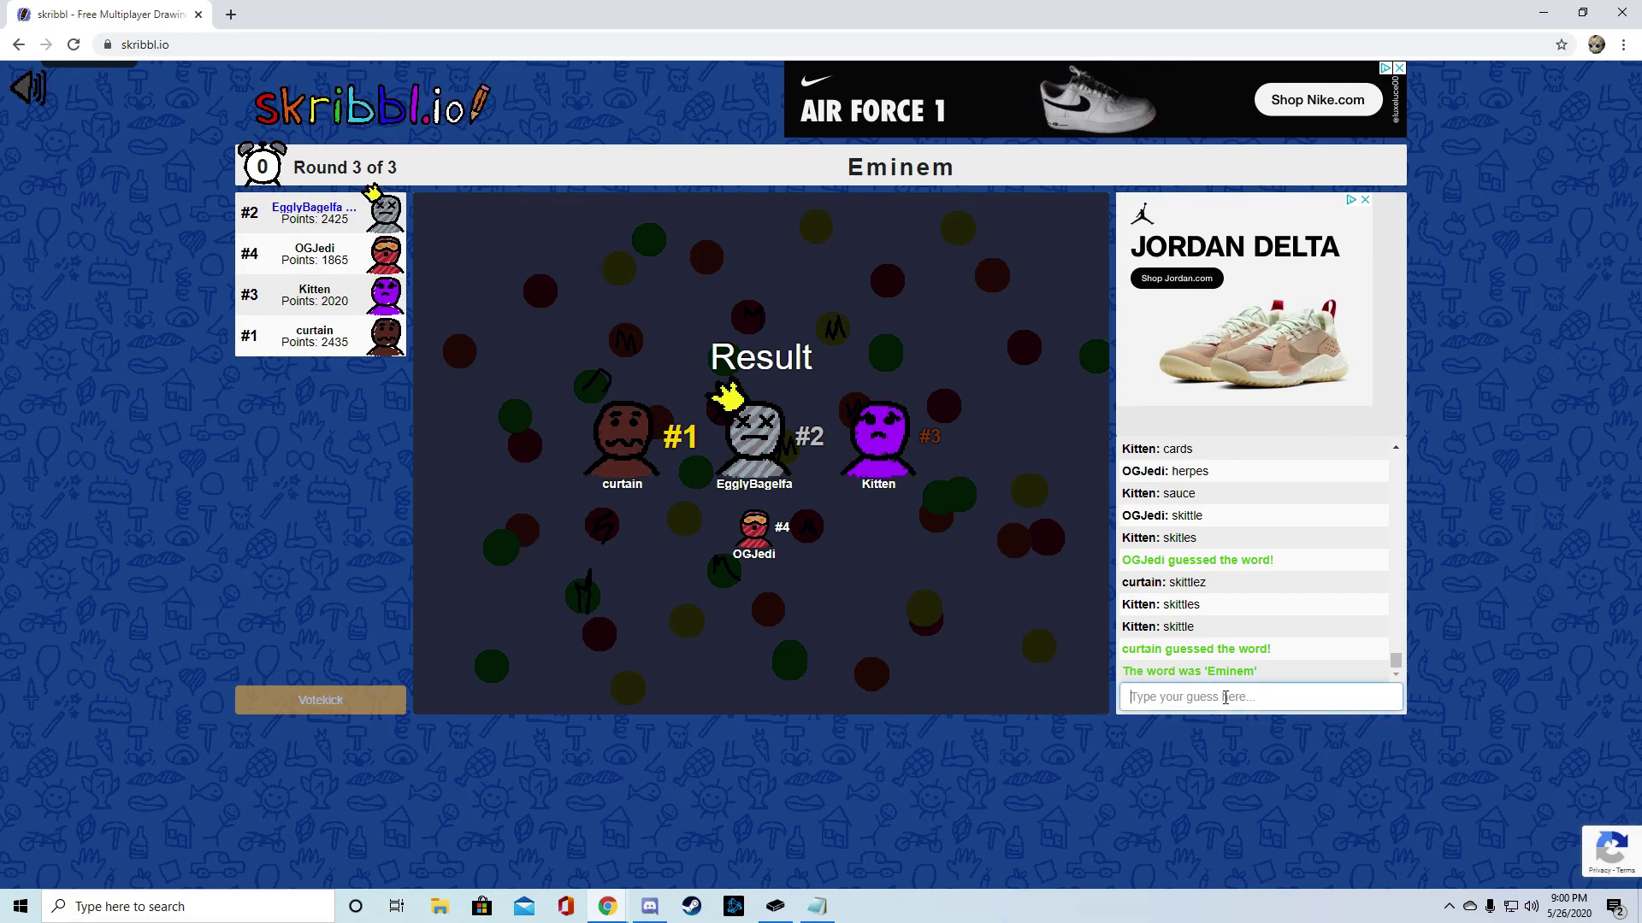